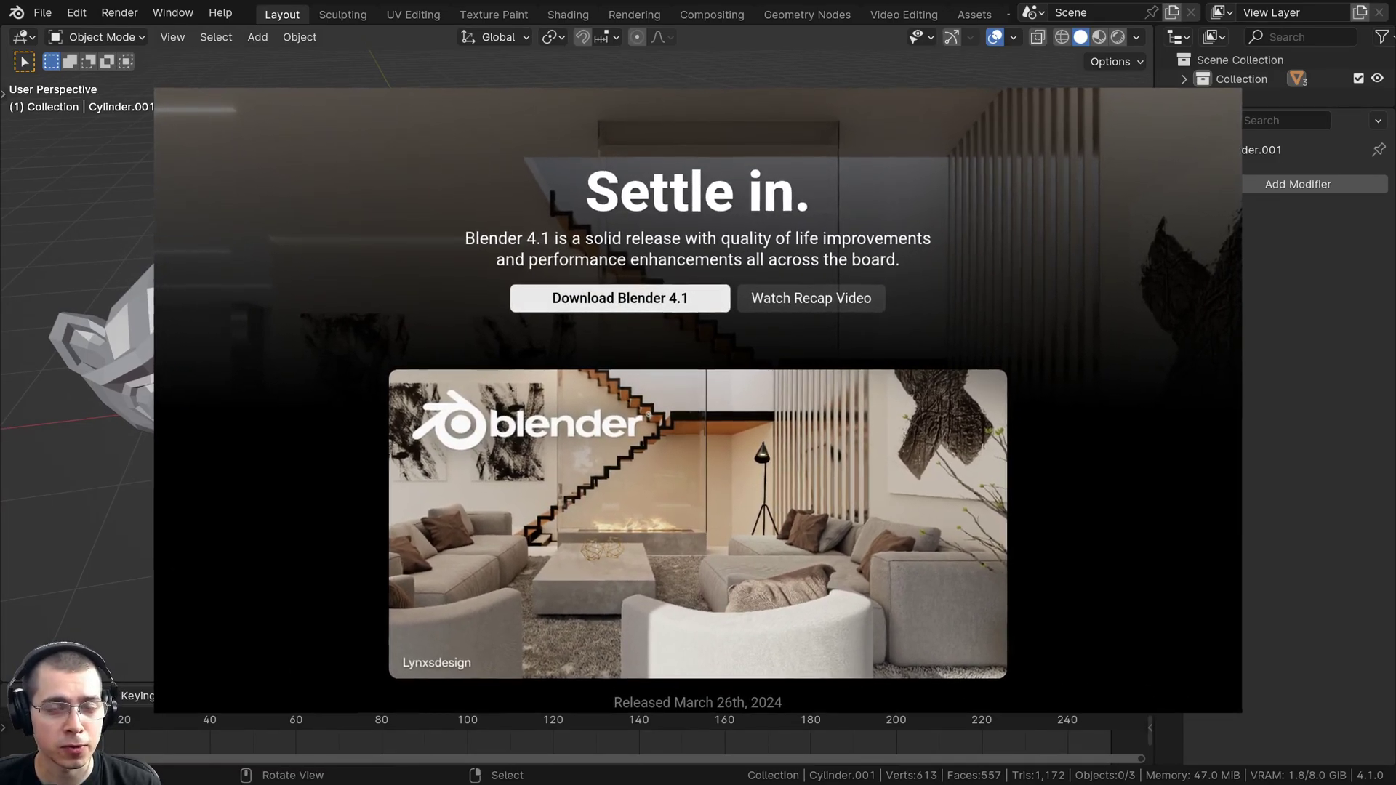
# Try Shade Smooth on the cylinder and return it to flat shading
pyautogui.scroll(3, 577, 370)
pyautogui.press('w')
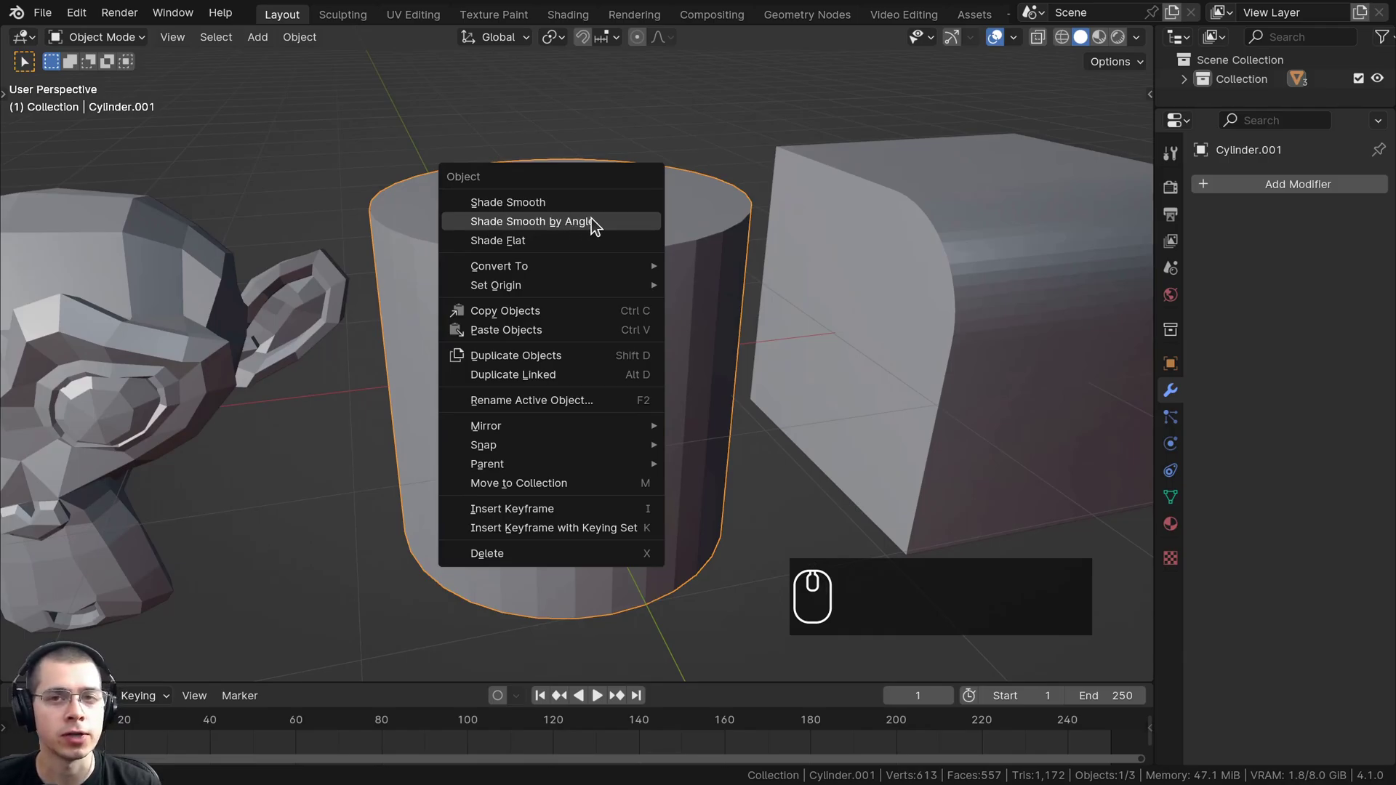
pyautogui.moveTo(594, 219); pyautogui.dragTo(658, 243, button='middle')
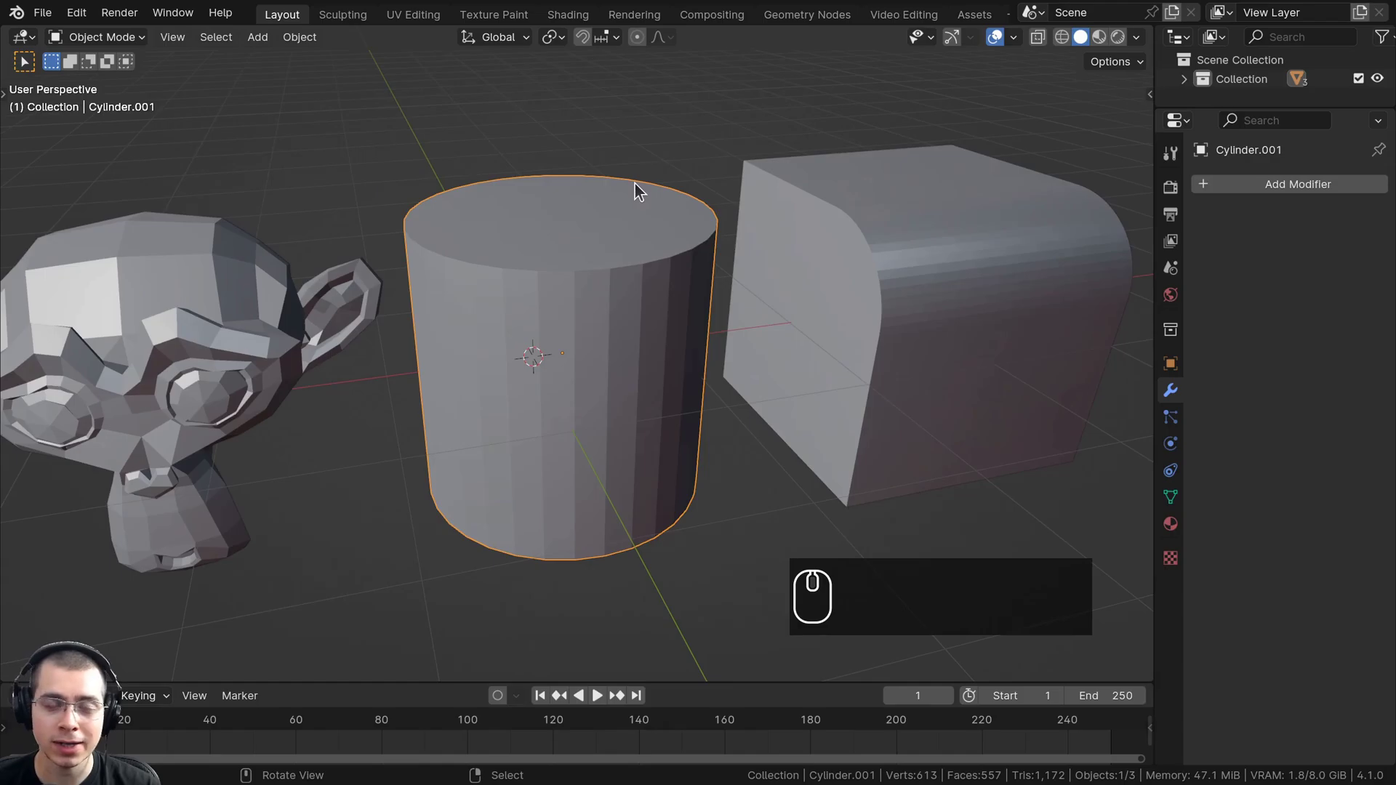
pyautogui.press('w')
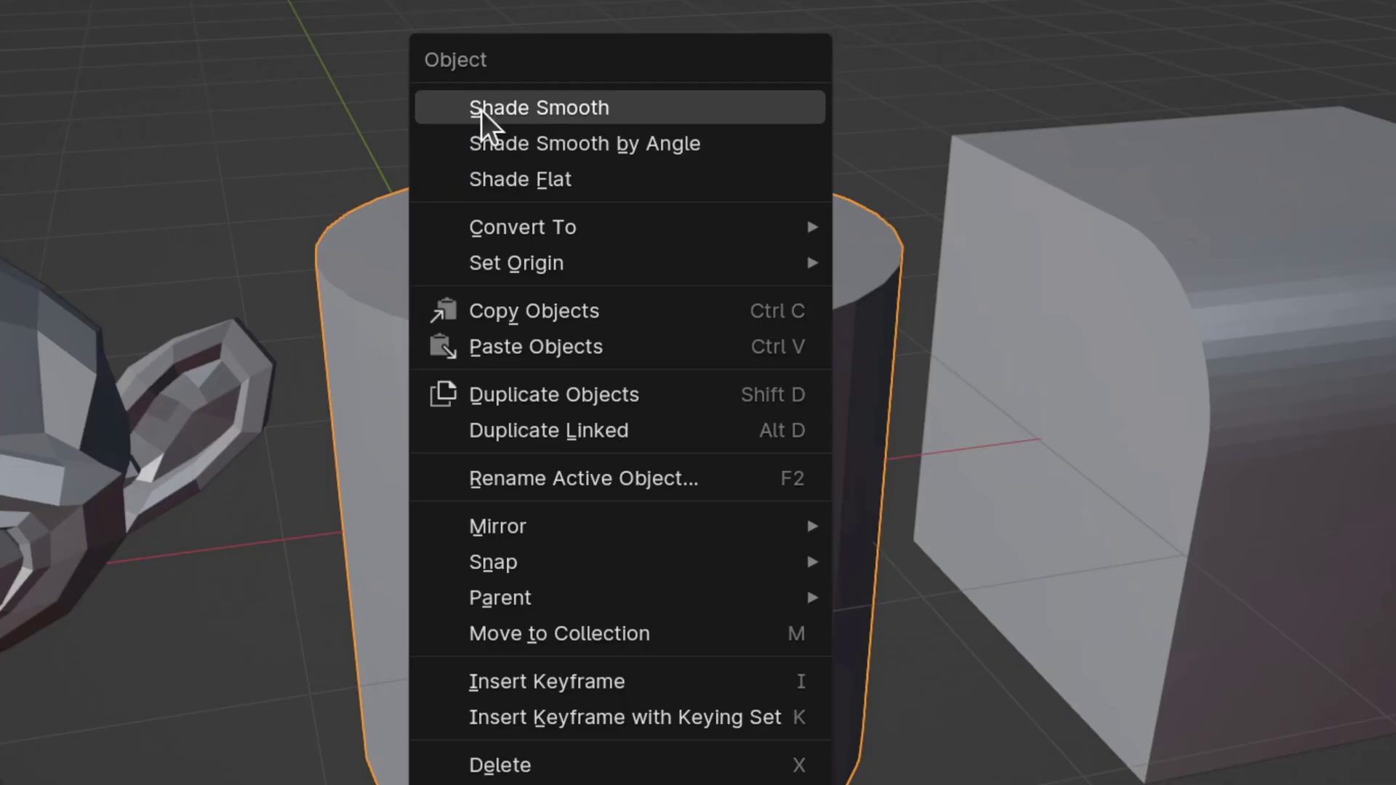
pyautogui.click(480, 147)
pyautogui.press('w')
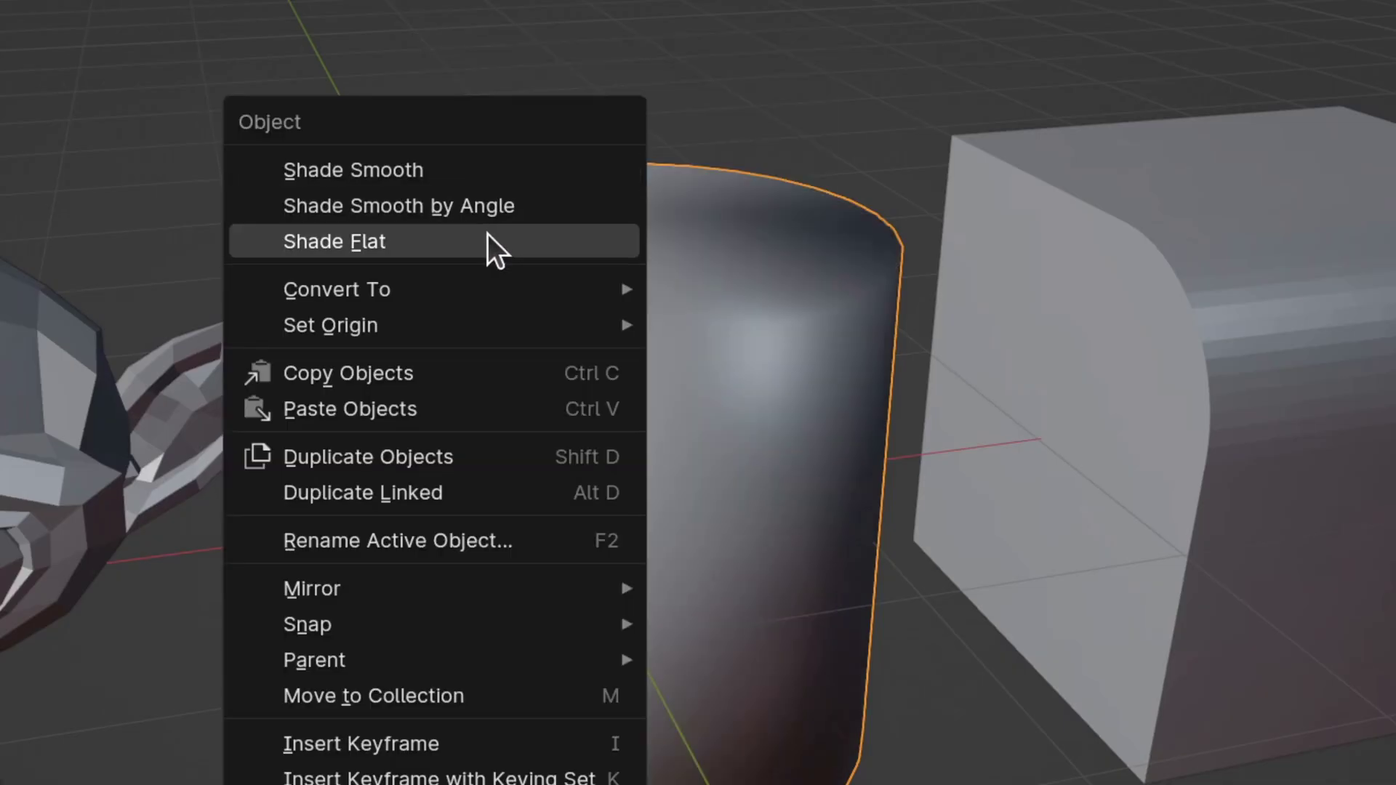
pyautogui.click(487, 240)
# Apply Shade Smooth by Angle to the cylinder
pyautogui.press('w')
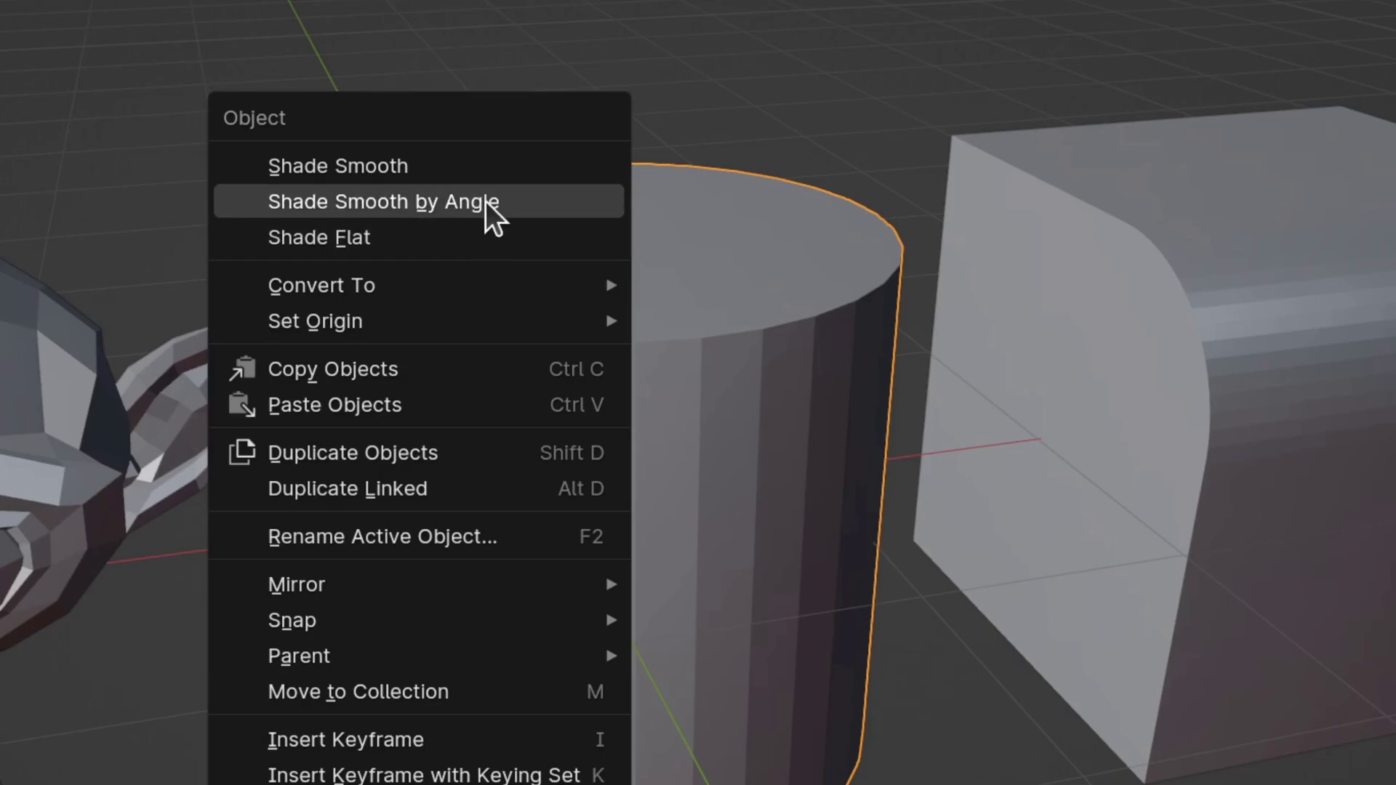
pyautogui.press('w')
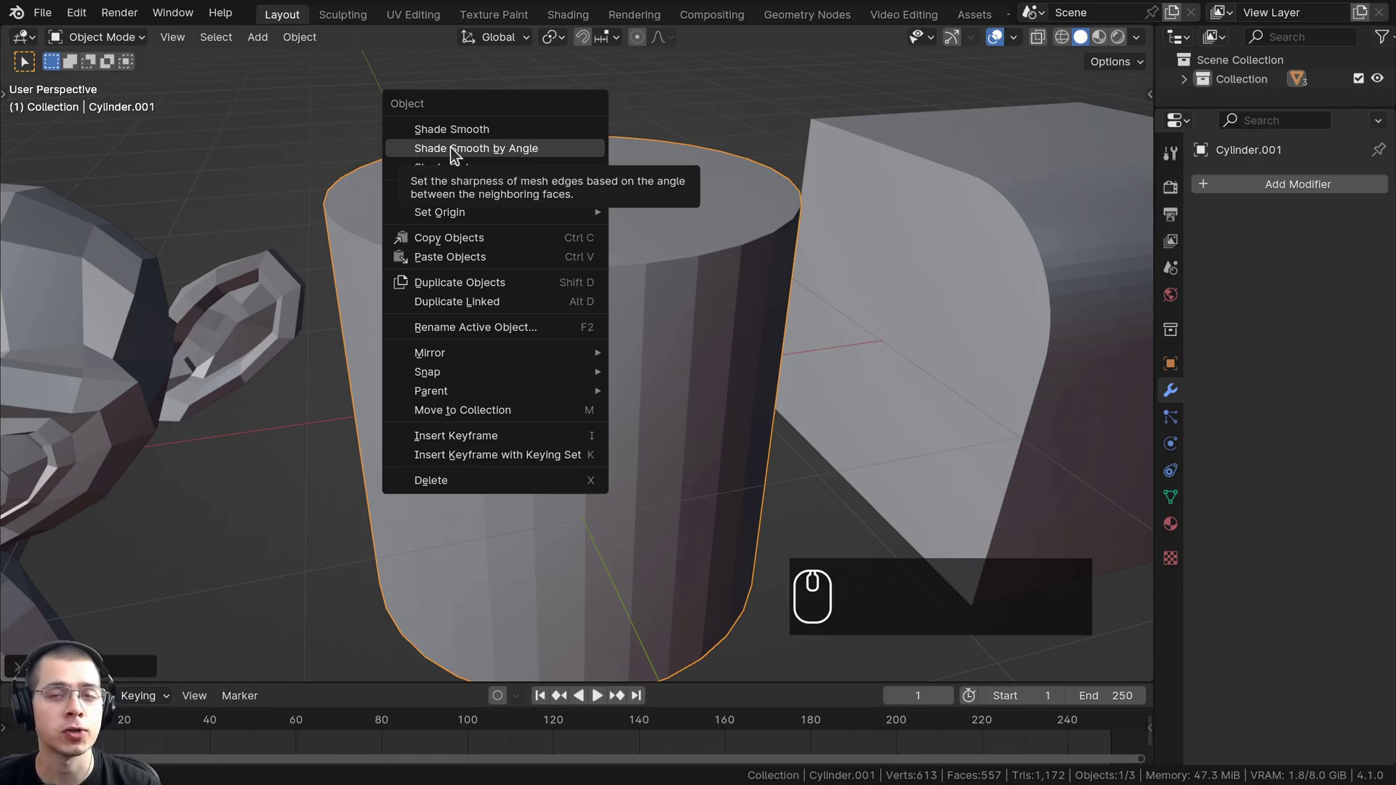
pyautogui.scroll(-5, 651, 231)
pyautogui.press('g')
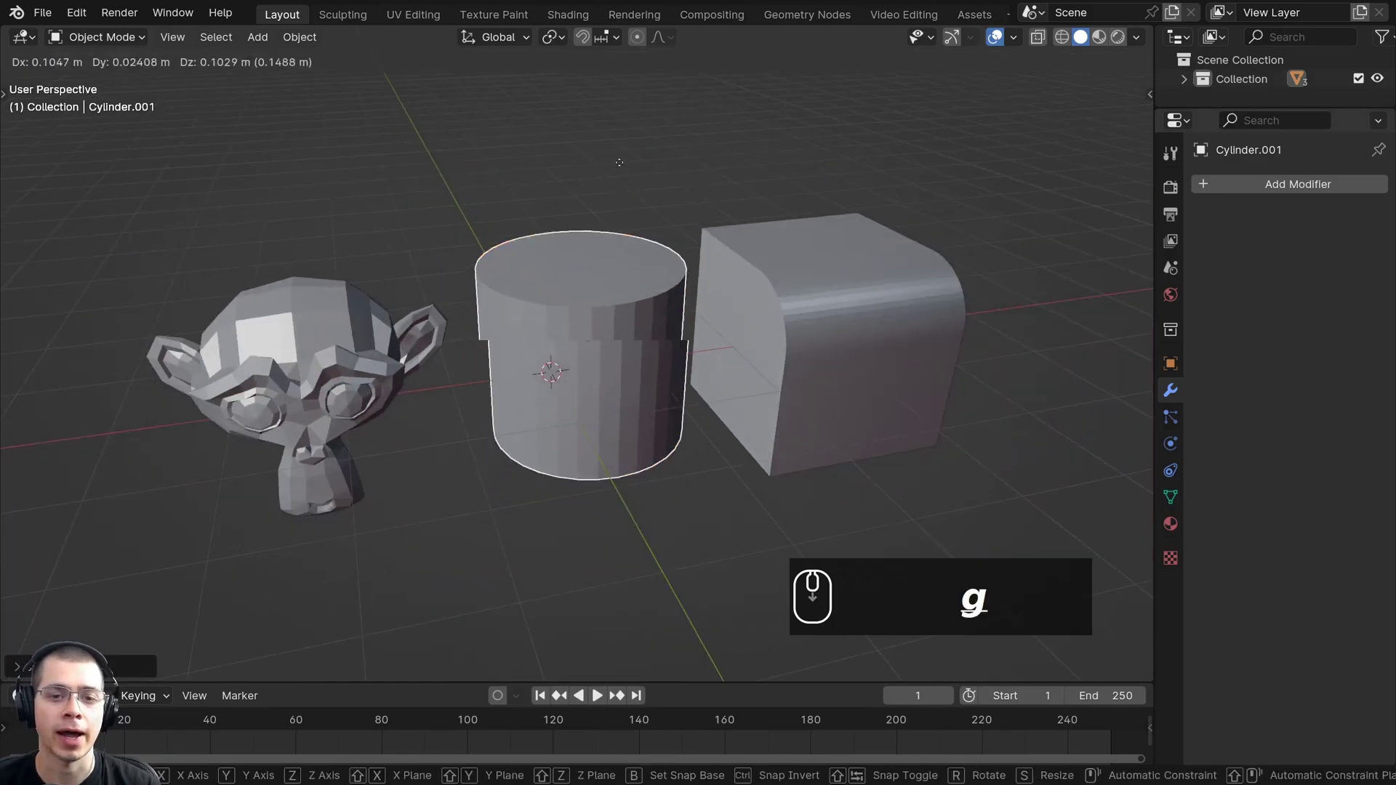
pyautogui.click(614, 189)
pyautogui.scroll(3, 586, 218)
pyautogui.press('w')
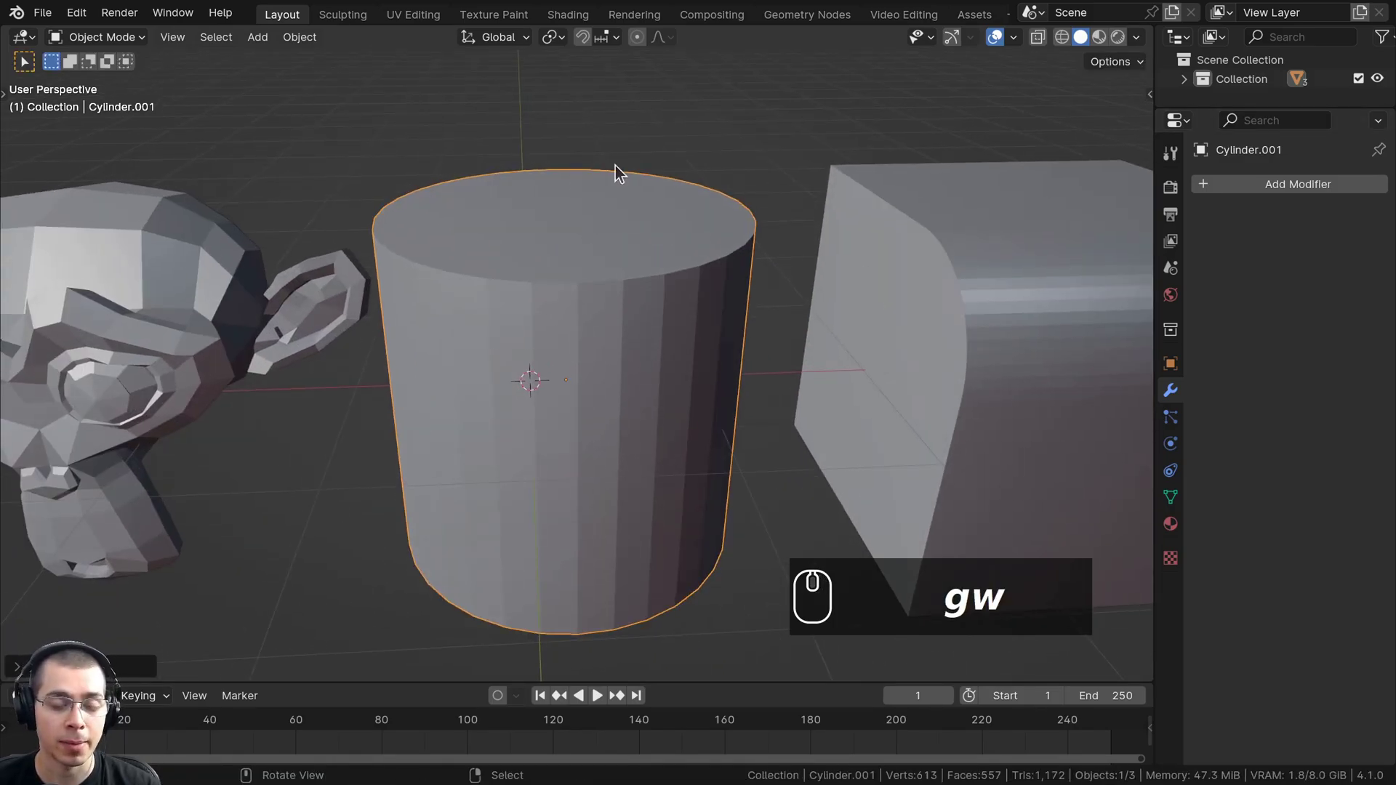
pyautogui.press('w')
pyautogui.click(478, 148)
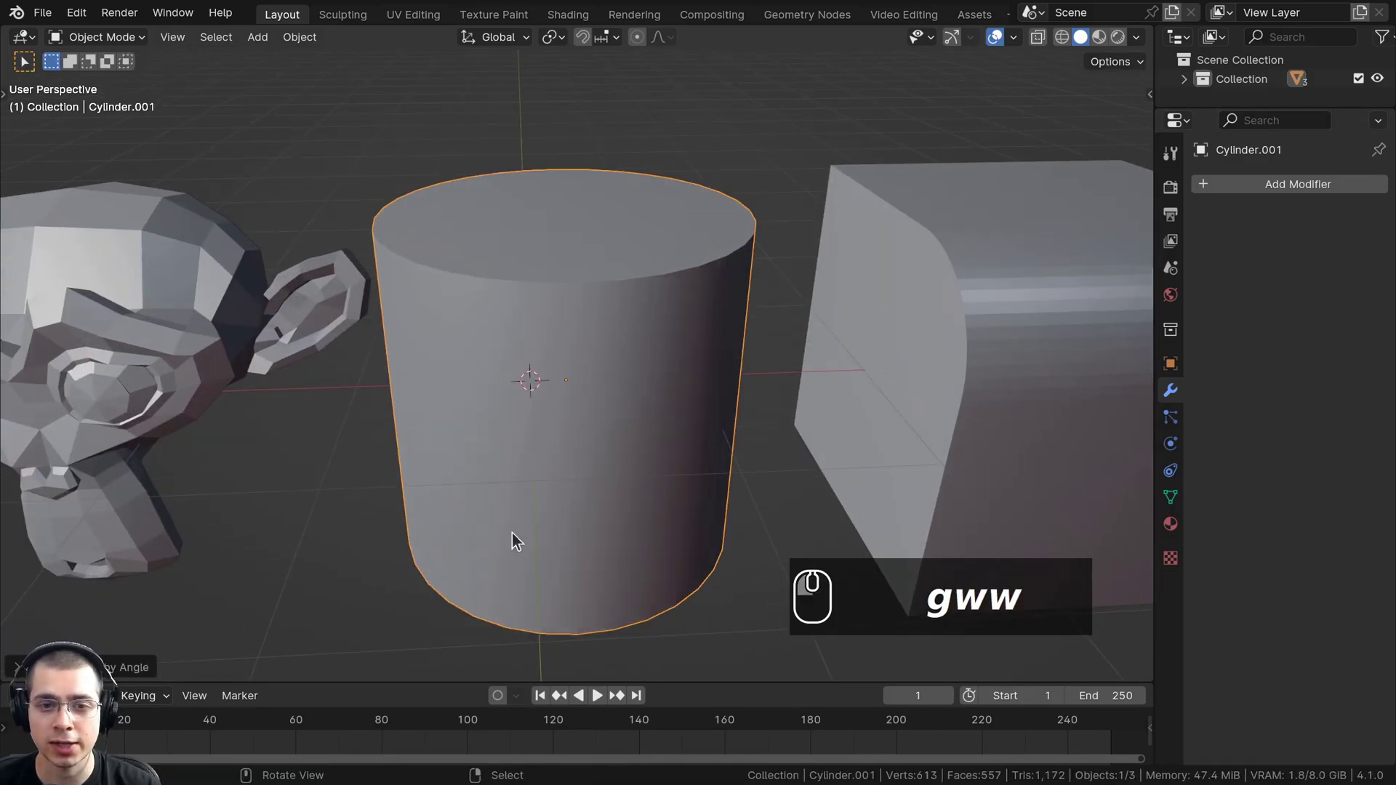
# Examine the shading of the cylinder's side and the edge around its top cap from several angles
pyautogui.scroll(-4, 601, 429)
pyautogui.moveTo(602, 429)
pyautogui.mouseDown(button='middle')
pyautogui.moveTo(630, 461)
pyautogui.moveTo(567, 461)
pyautogui.mouseUp(button='middle')
pyautogui.scroll(4, 605, 429)
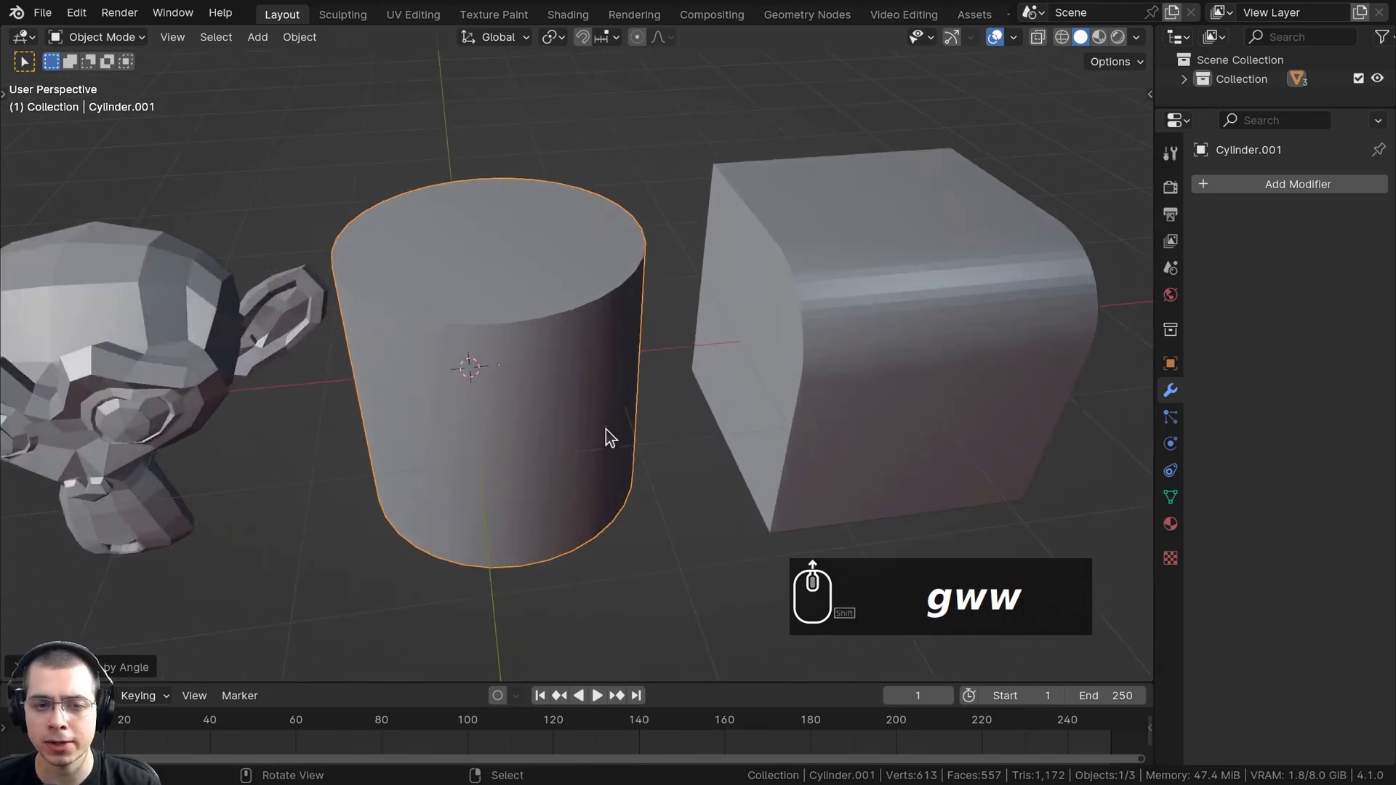
pyautogui.scroll(1, 648, 380)
pyautogui.scroll(3, 654, 382)
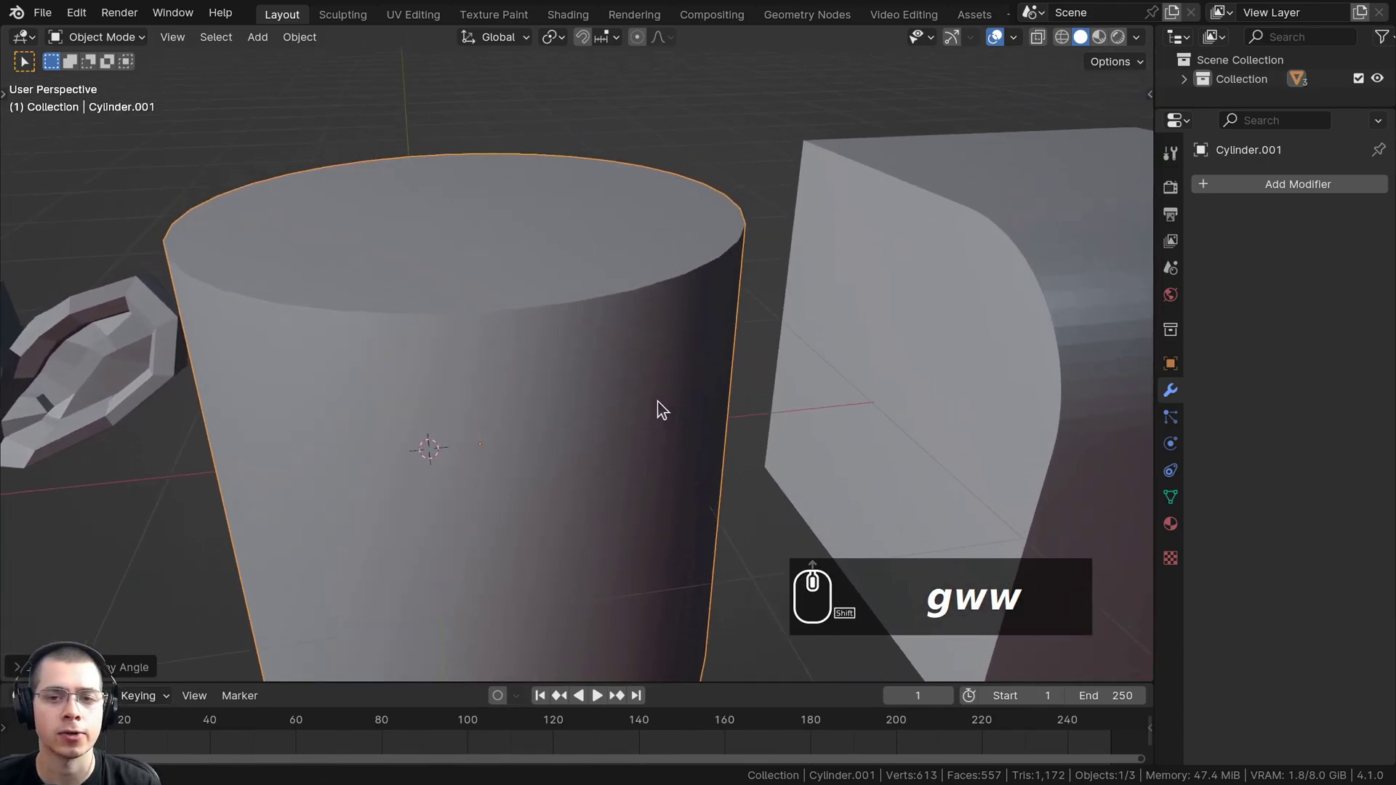
pyautogui.moveTo(657, 402); pyautogui.dragTo(769, 274, button='middle')
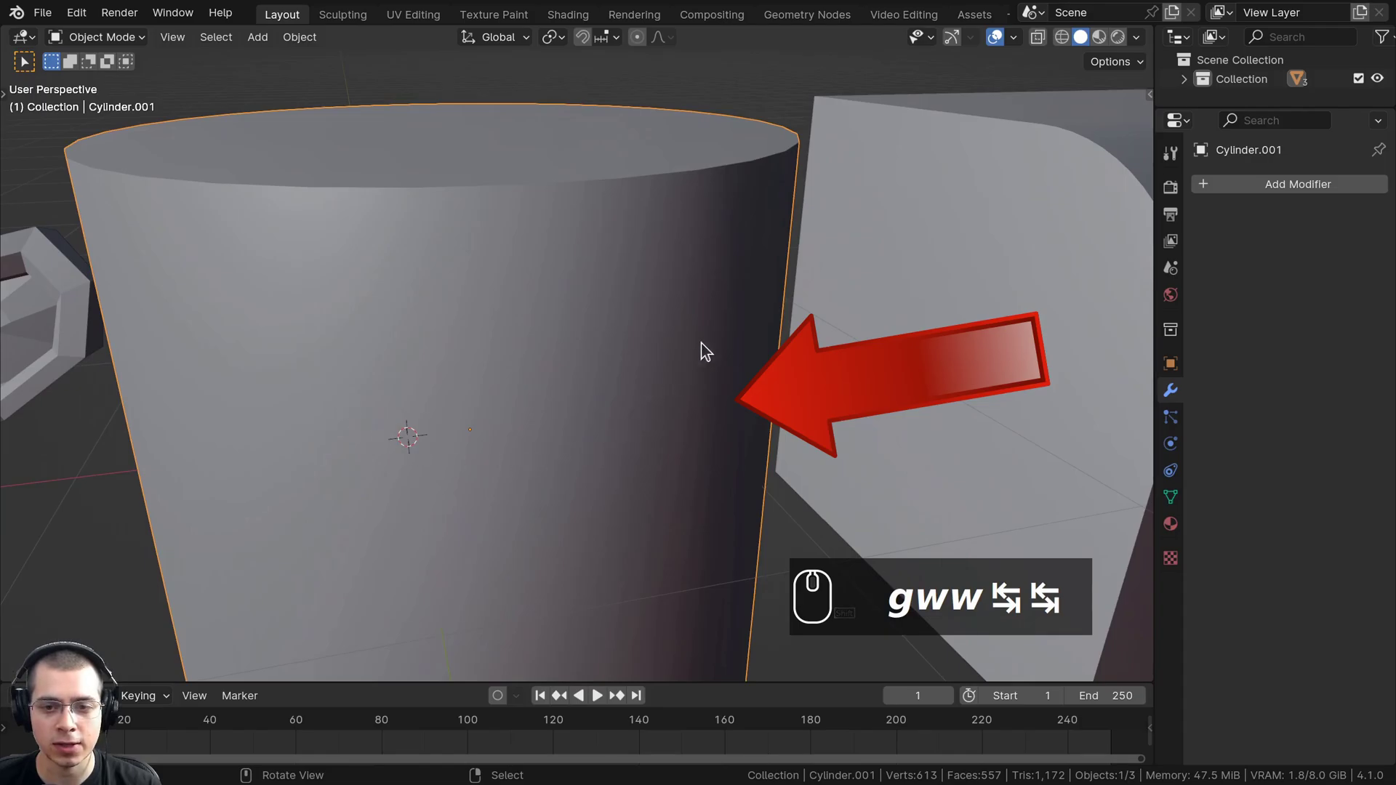
pyautogui.moveTo(423, 439); pyautogui.dragTo(388, 536, button='middle')
pyautogui.scroll(3, 489, 487)
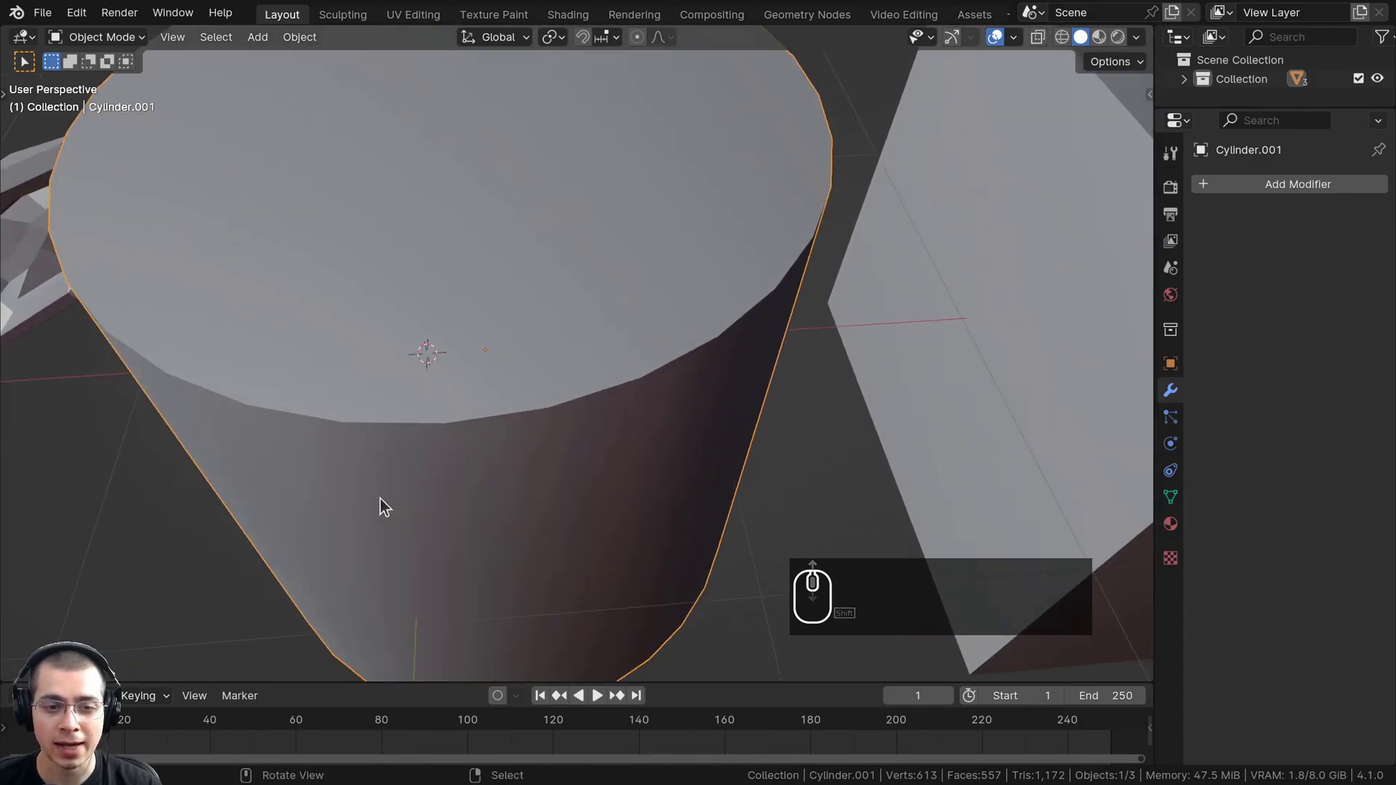
pyautogui.scroll(-2, 607, 319)
pyautogui.scroll(4, 619, 335)
pyautogui.moveTo(608, 320); pyautogui.dragTo(679, 237, button='middle')
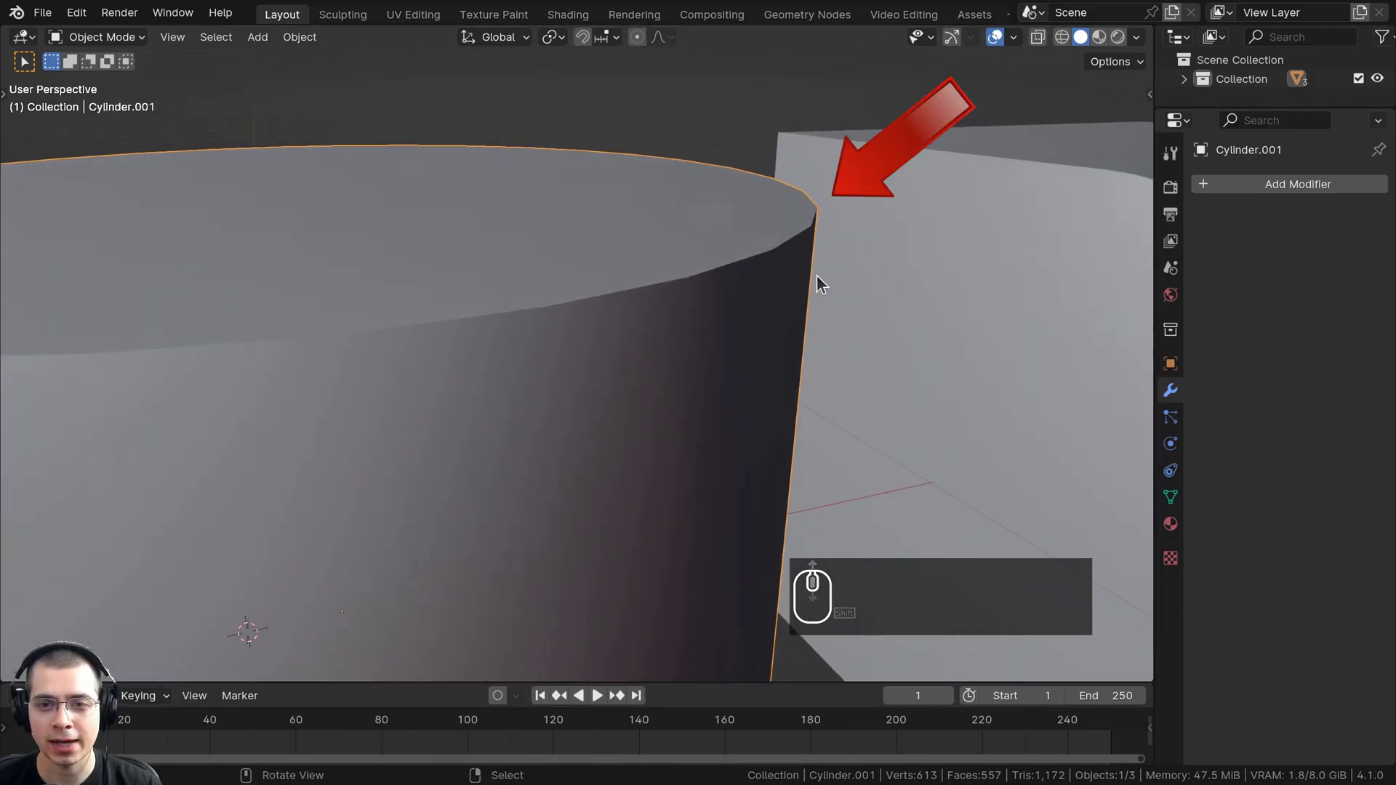
pyautogui.scroll(-6, 821, 276)
pyautogui.moveTo(657, 381); pyautogui.dragTo(632, 336, button='middle')
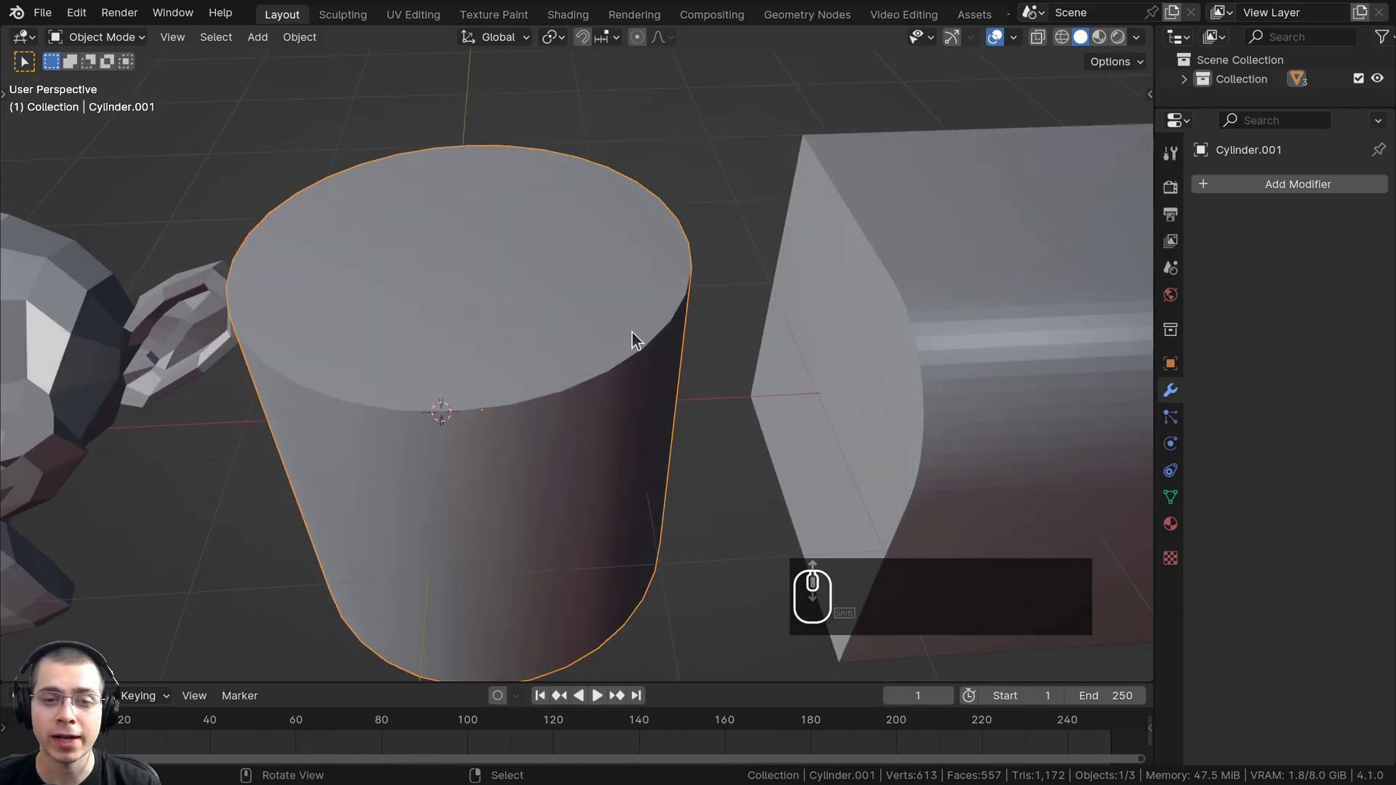
# Inspect the edge markings around the cylinder's top rim in Edit Mode with everything deselected
pyautogui.press('Tab')
pyautogui.scroll(4, 580, 413)
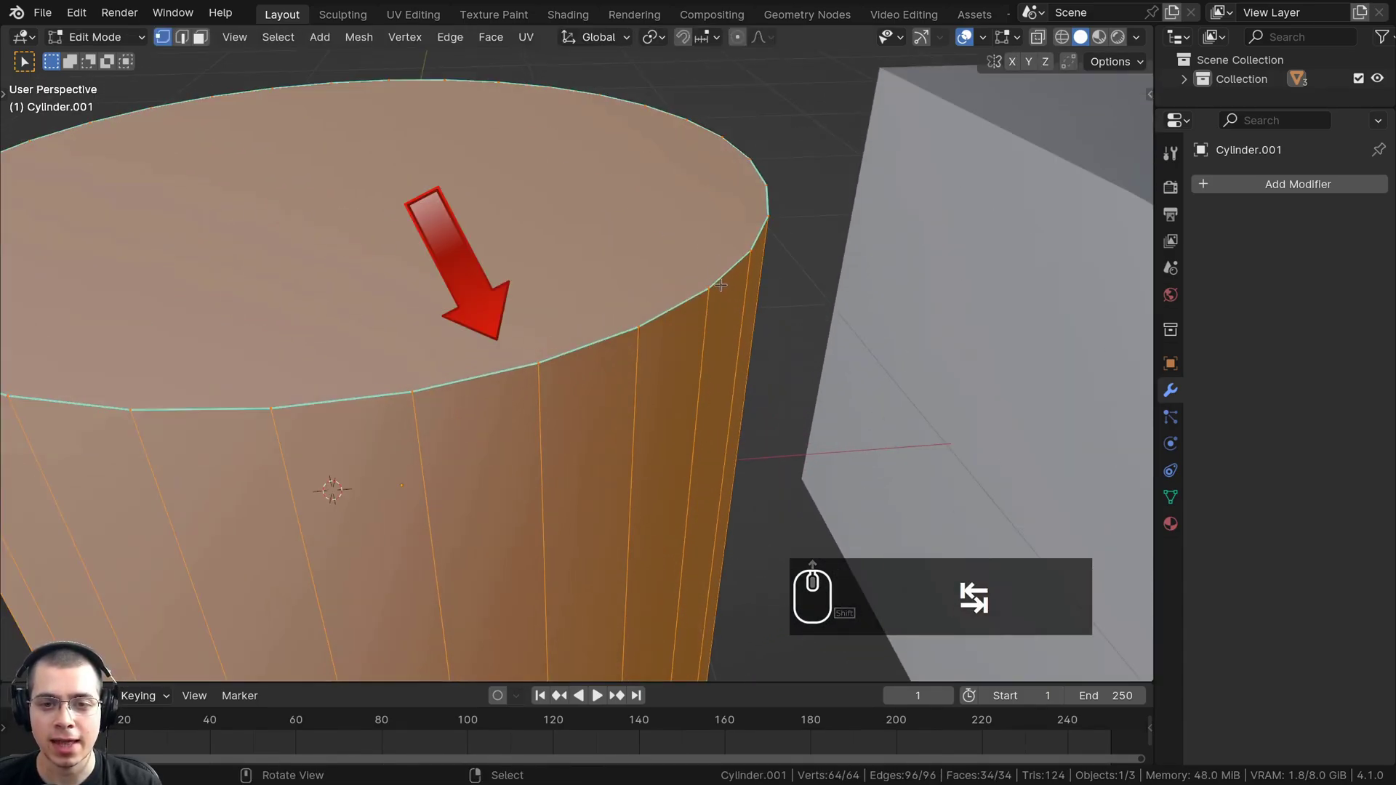
pyautogui.scroll(-2, 470, 166)
pyautogui.keyDown('shift'); pyautogui.moveTo(204, 399); pyautogui.dragTo(260, 389, button='middle'); pyautogui.keyUp('shift')
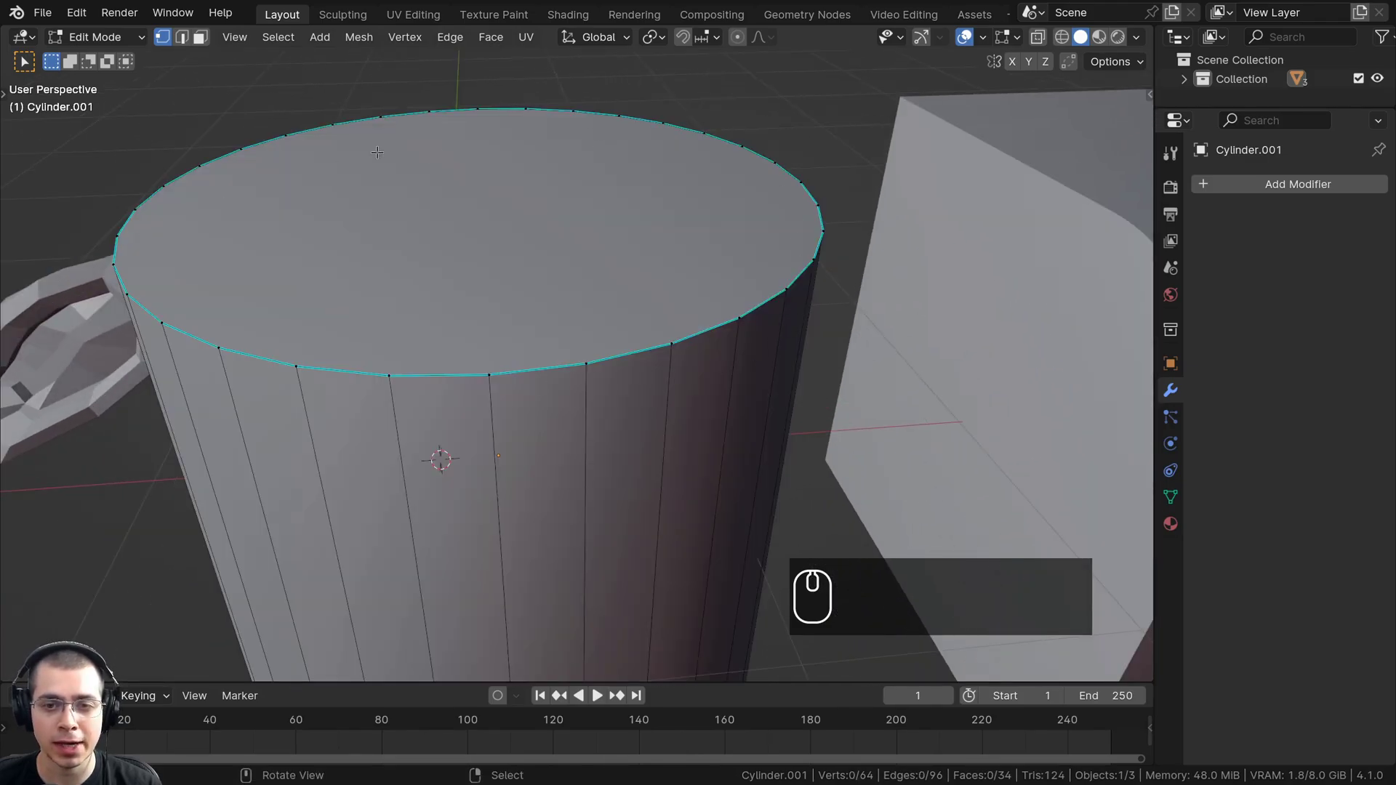
pyautogui.press('Tab')
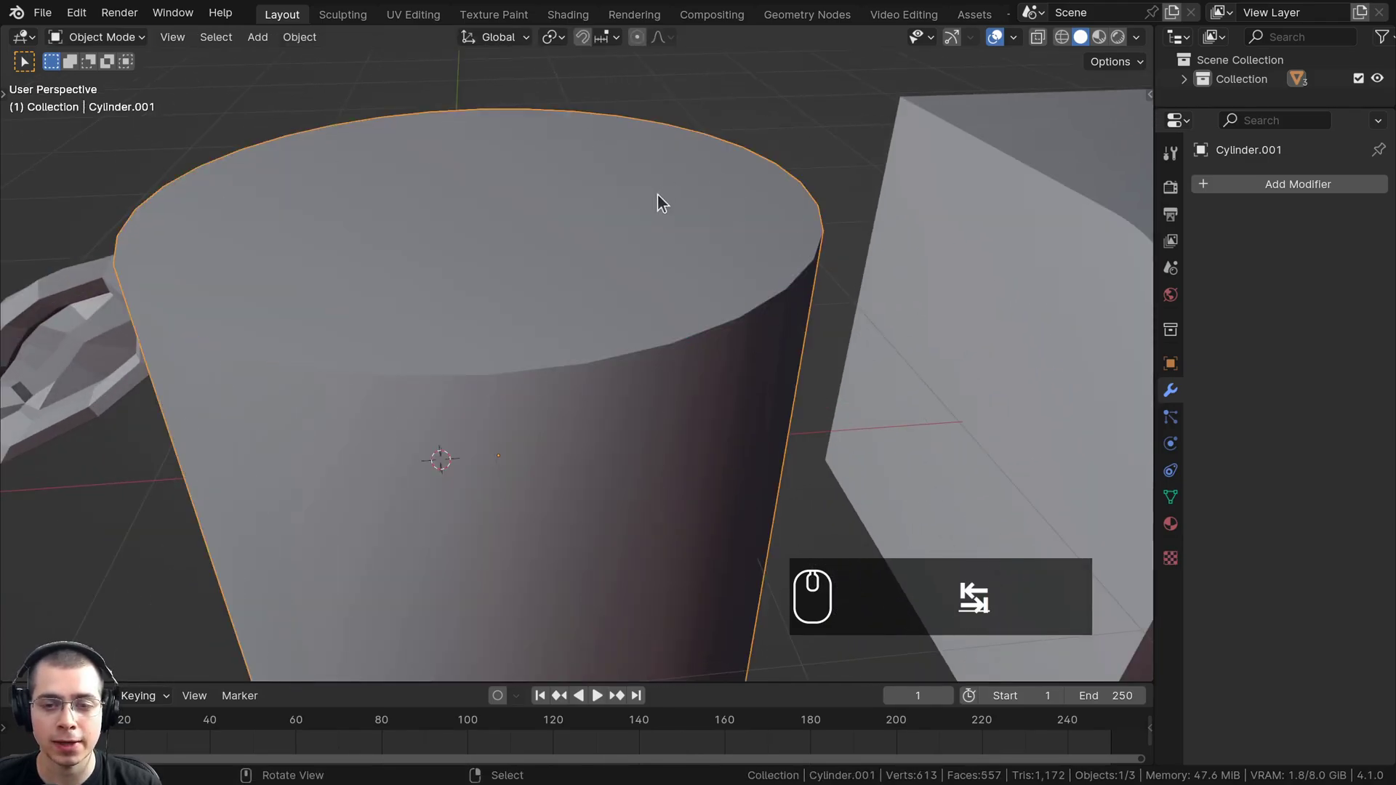
pyautogui.press('Tab')
# Select the monkey head and apply Shade Smooth by Angle to it
pyautogui.moveTo(628, 310); pyautogui.dragTo(645, 262, button='middle')
pyautogui.scroll(-1, 640, 277)
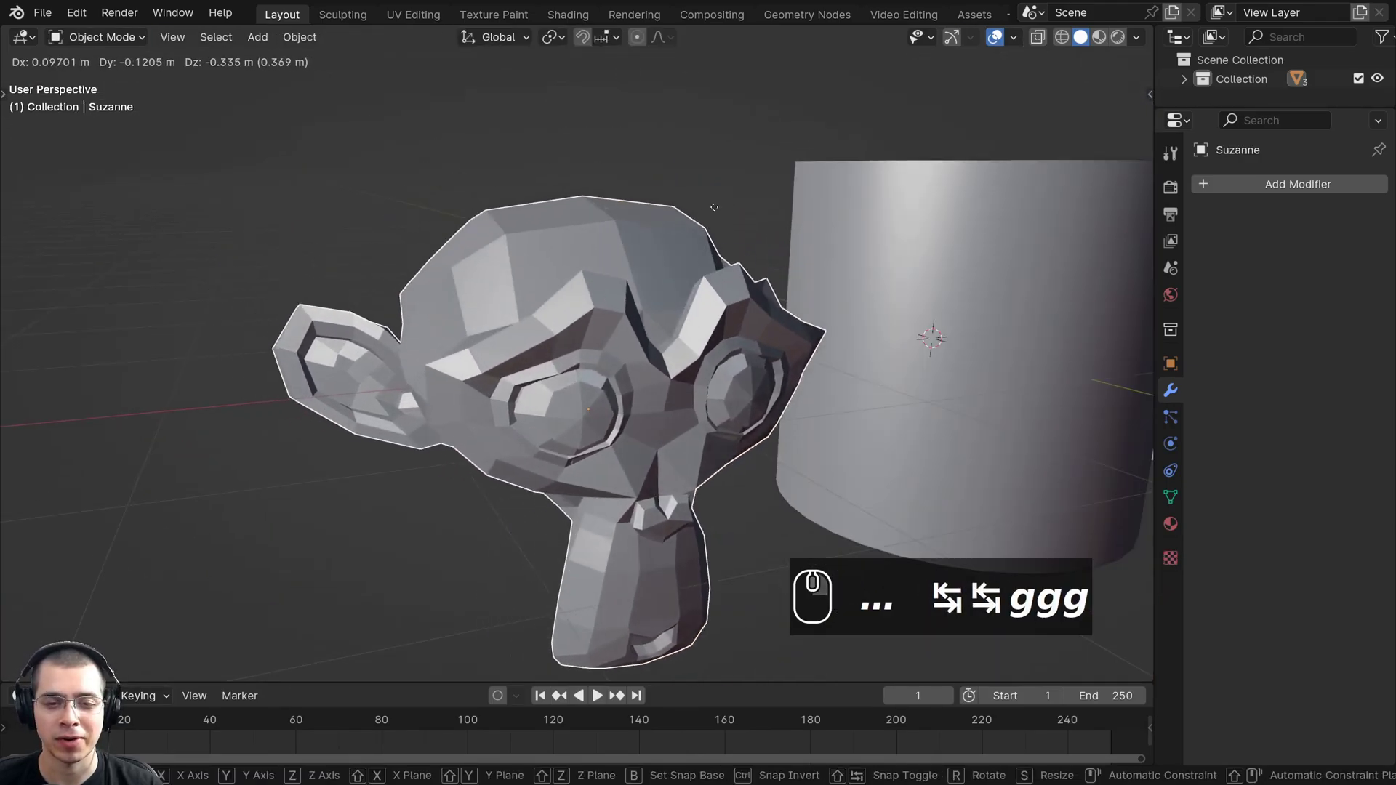
pyautogui.click(654, 240)
pyautogui.scroll(-3, 660, 236)
pyautogui.scroll(3, 660, 237)
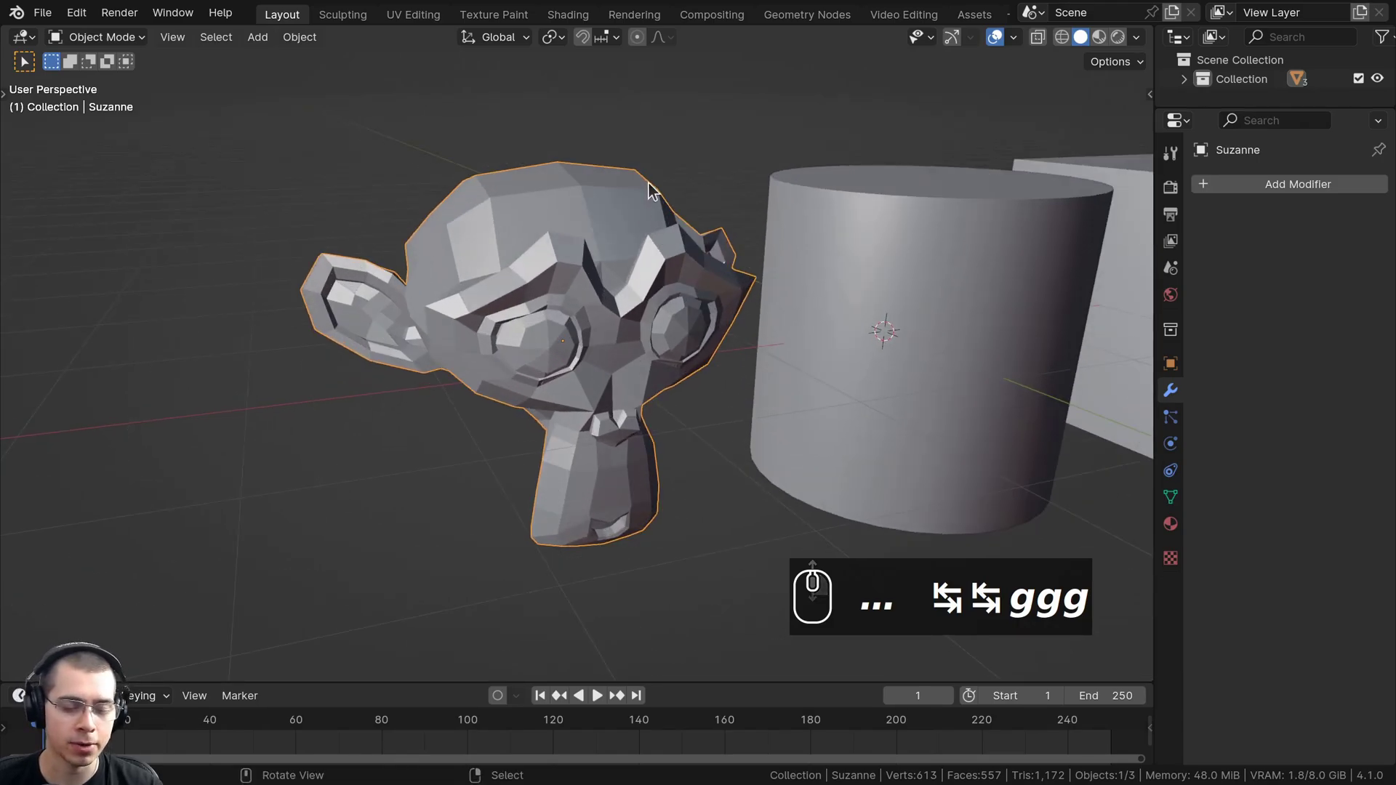
pyautogui.press('w')
pyautogui.click(489, 268)
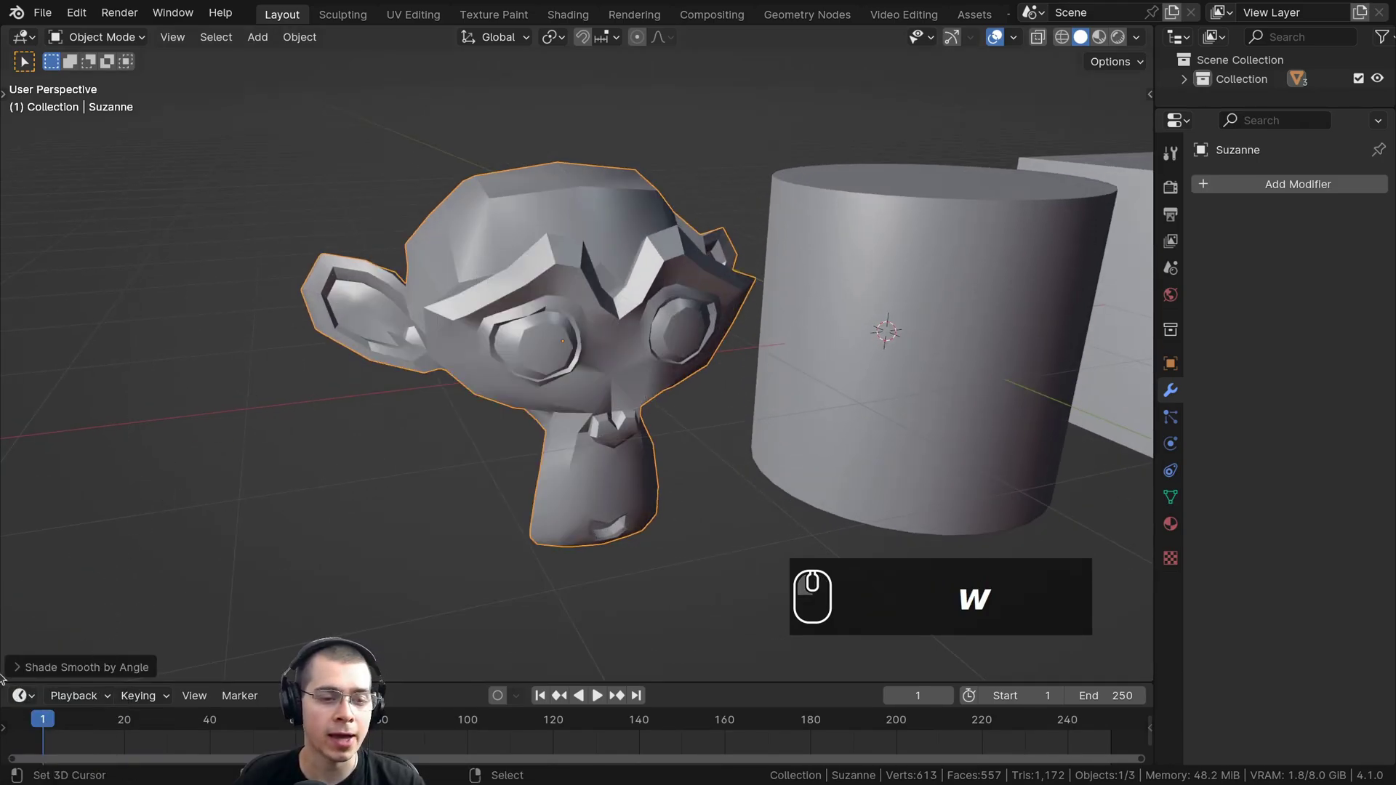
# Expand the monkey head's Shade Smooth by Angle settings, try an angle of 0°, and raise it to 180°
pyautogui.click(19, 667)
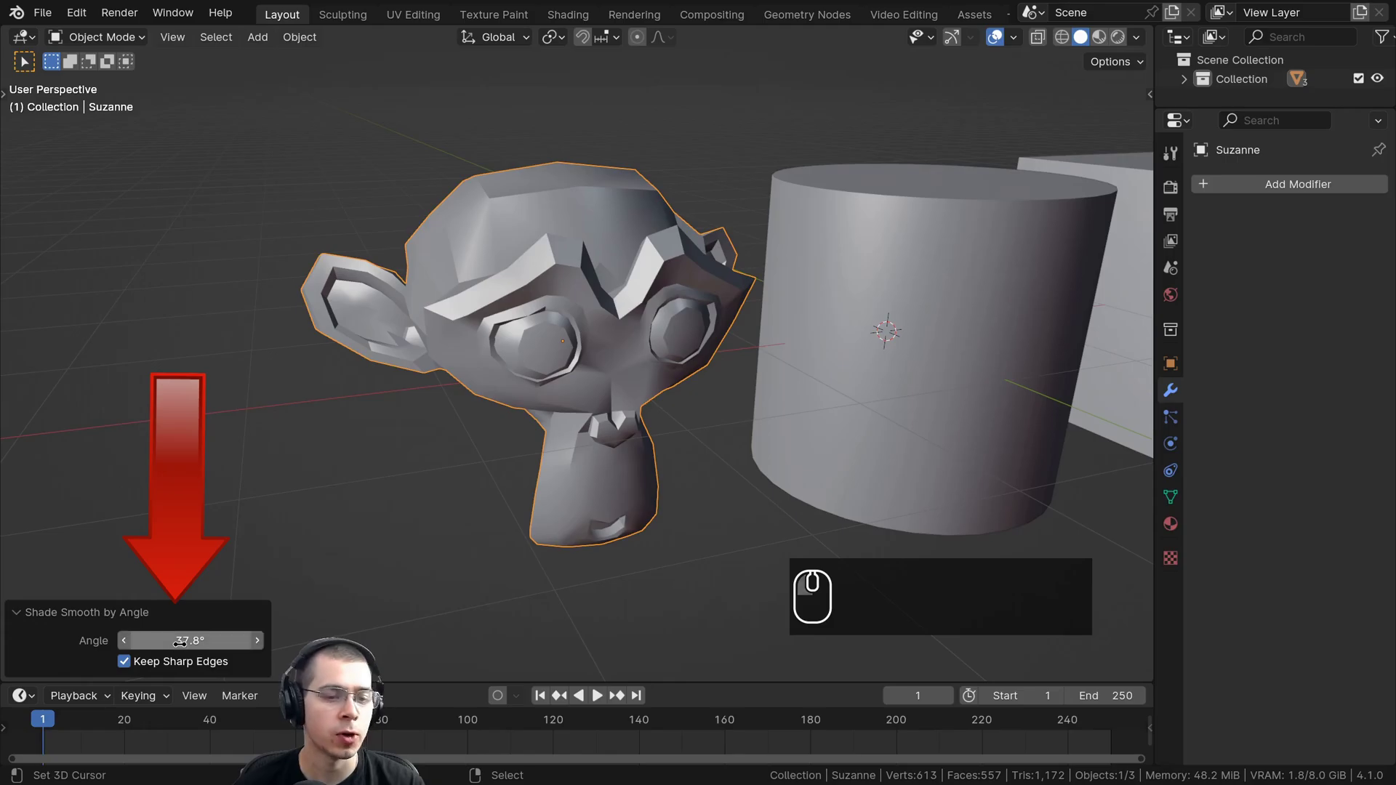
pyautogui.moveTo(179, 643); pyautogui.dragTo(98, 641)
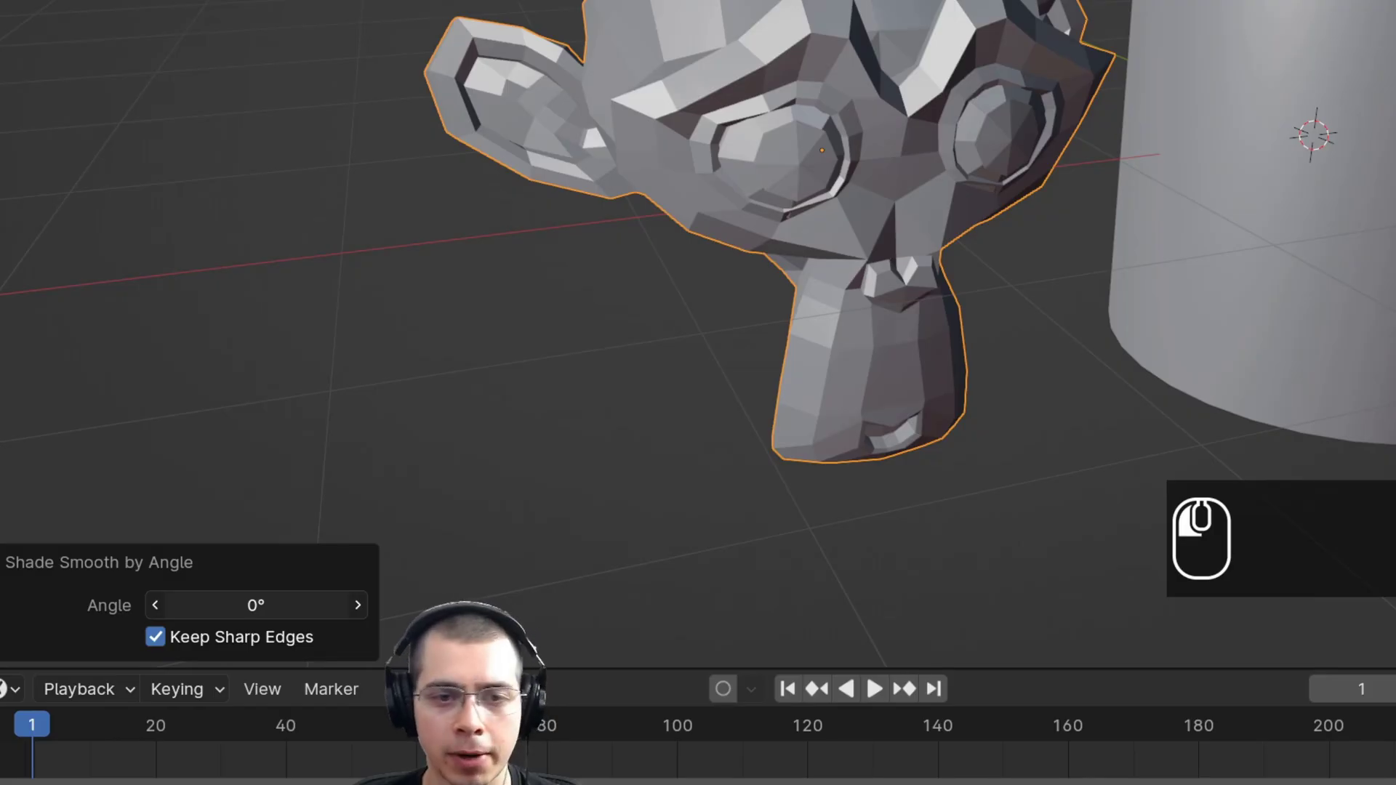
pyautogui.scroll(1, 883, 216)
pyautogui.moveTo(853, 112); pyautogui.dragTo(865, 149, button='middle')
pyautogui.moveTo(296, 607); pyautogui.dragTo(545, 607)
pyautogui.moveTo(237, 605); pyautogui.dragTo(116, 605)
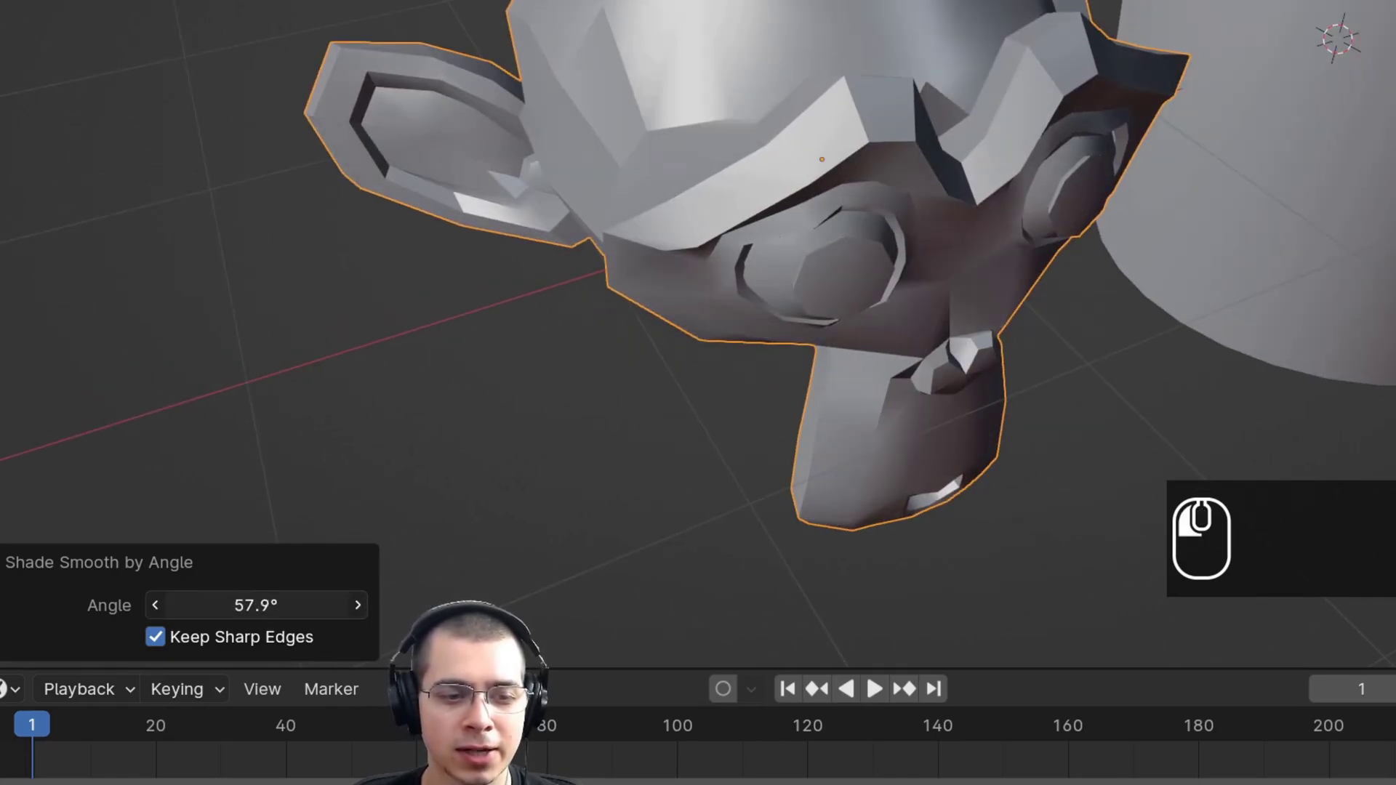
pyautogui.moveTo(302, 605); pyautogui.dragTo(407, 605)
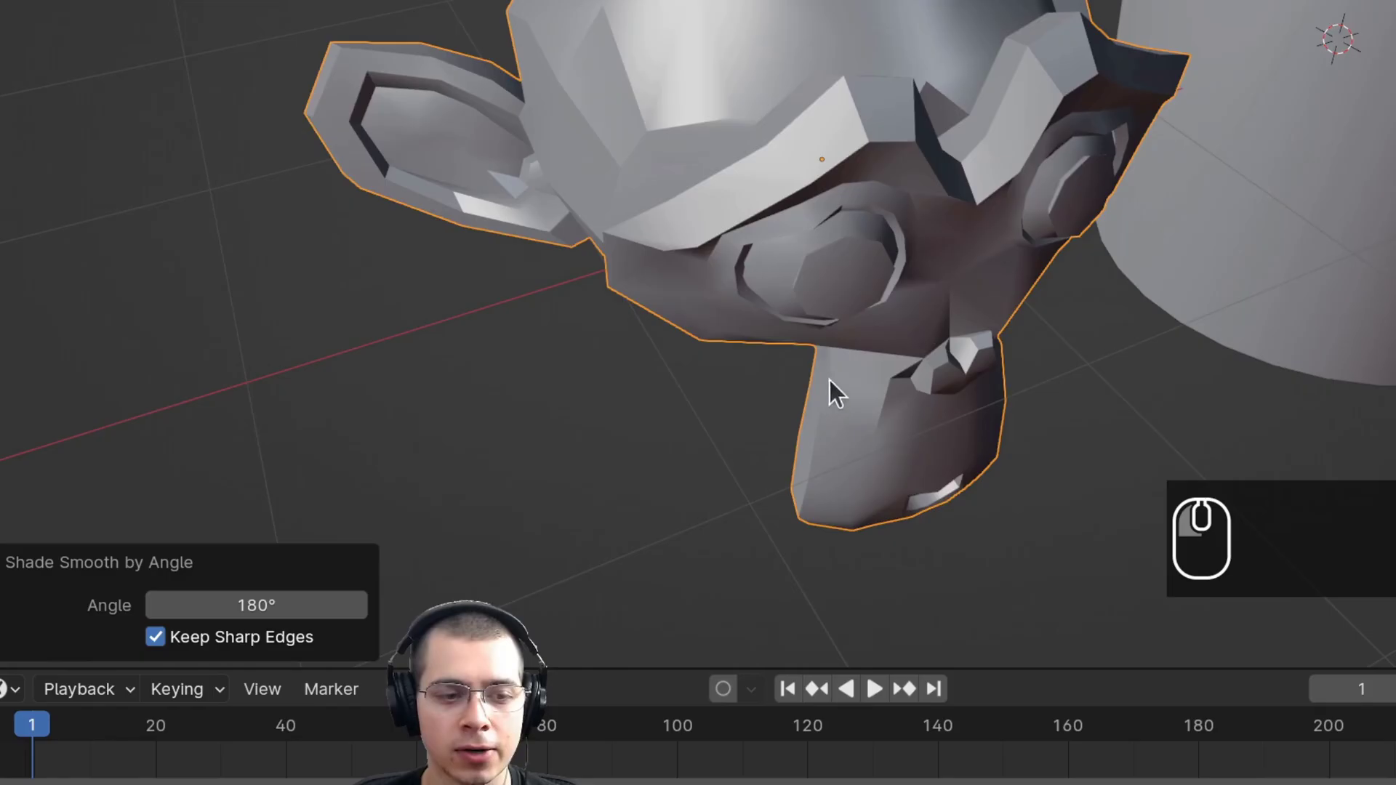
# Examine the shading on the monkey head's skull, brow and eyes from several angles
pyautogui.scroll(-1, 830, 381)
pyautogui.keyDown('shift'); pyautogui.moveTo(830, 381); pyautogui.dragTo(904, 363, button='middle'); pyautogui.keyUp('shift')
pyautogui.scroll(4, 702, 307)
pyautogui.moveTo(618, 465); pyautogui.dragTo(720, 298, button='middle')
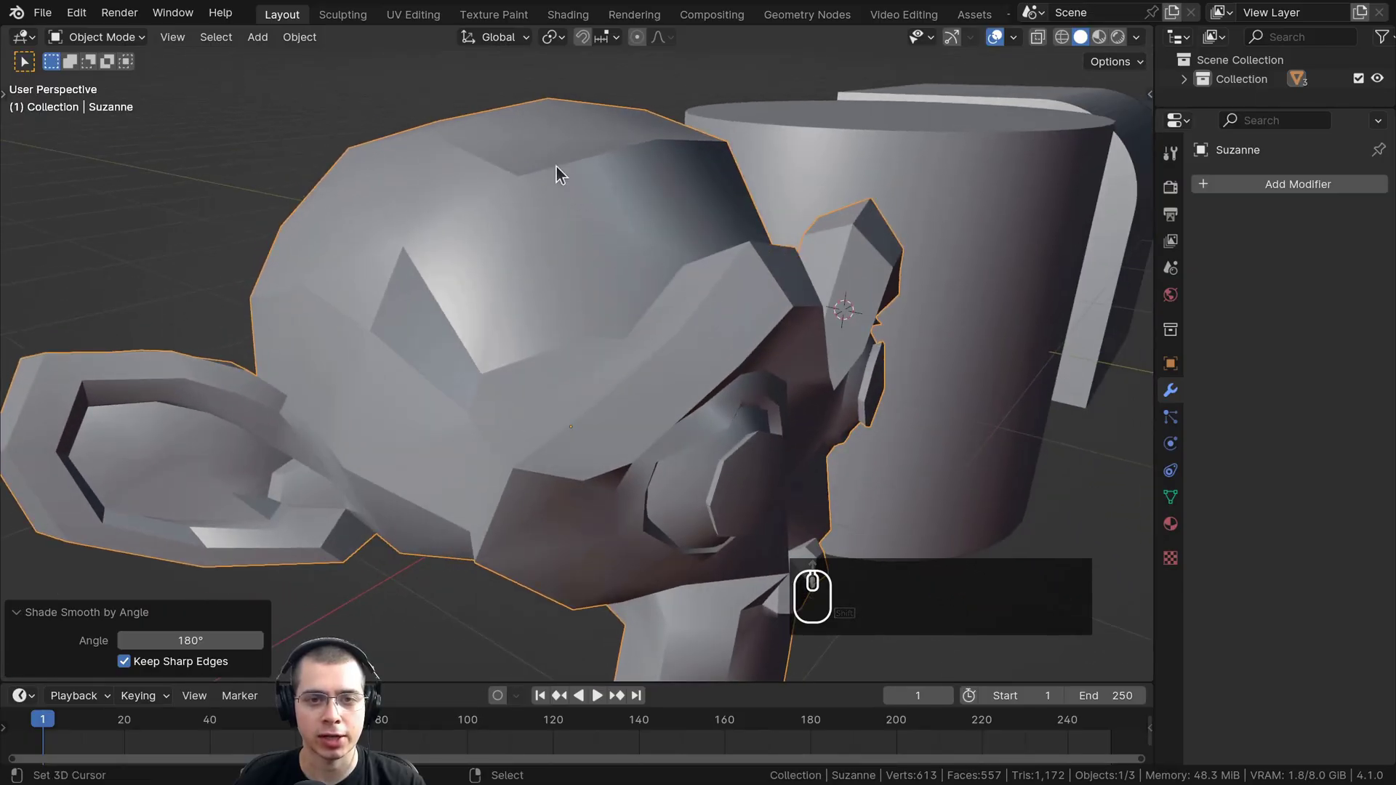
pyautogui.moveTo(556, 166); pyautogui.dragTo(626, 277, button='middle')
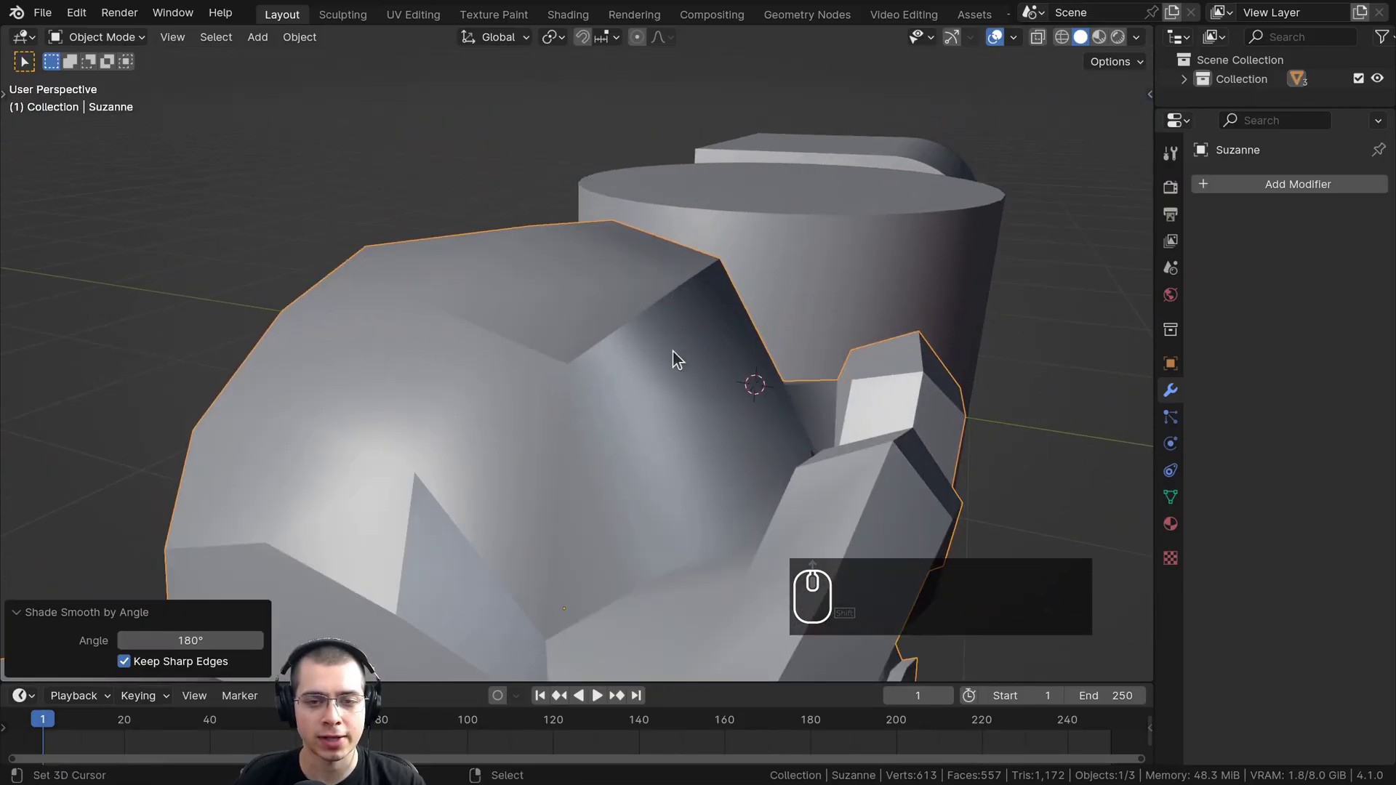
pyautogui.scroll(-5, 673, 351)
pyautogui.moveTo(679, 385); pyautogui.dragTo(617, 338, button='middle')
pyautogui.scroll(6, 526, 347)
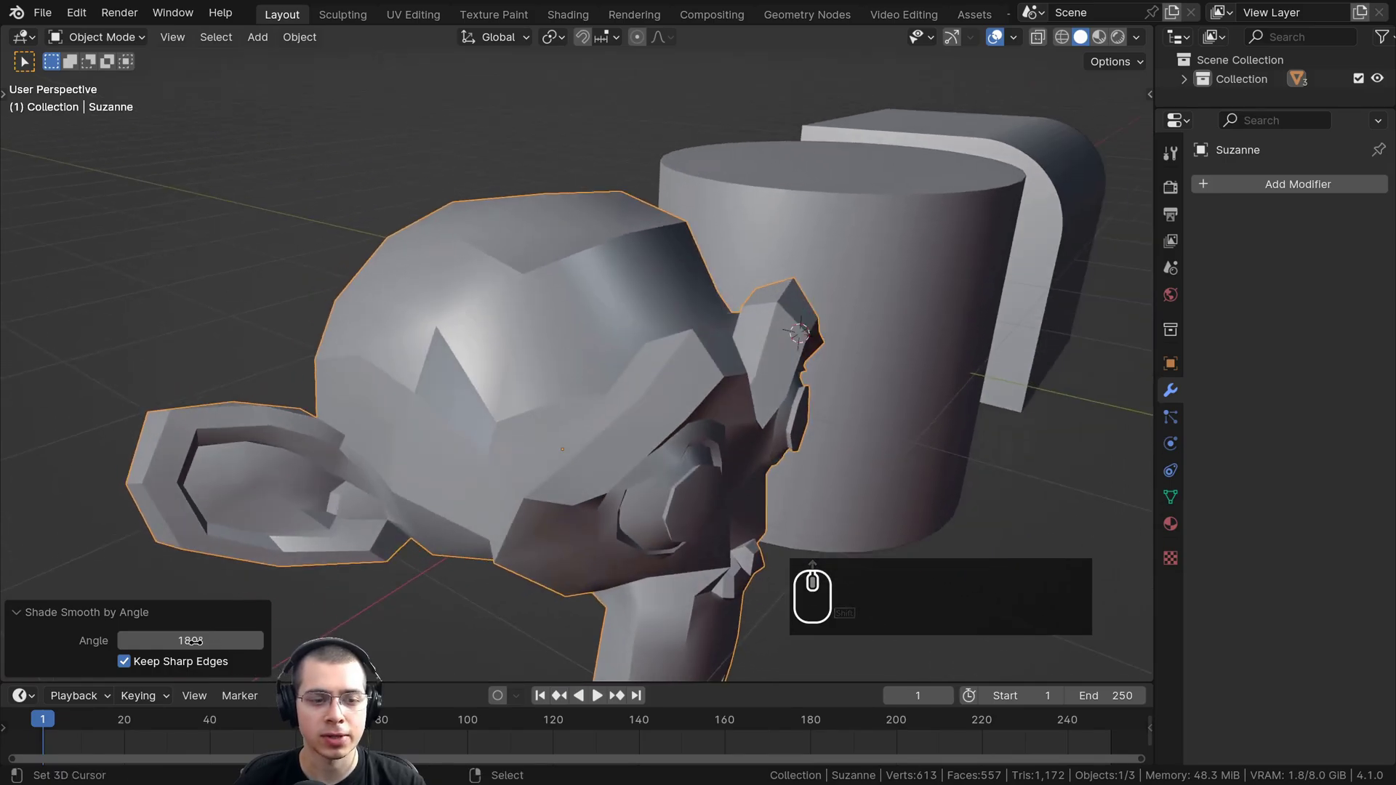
pyautogui.moveTo(683, 473); pyautogui.dragTo(598, 274, button='middle')
pyautogui.scroll(3, 740, 178)
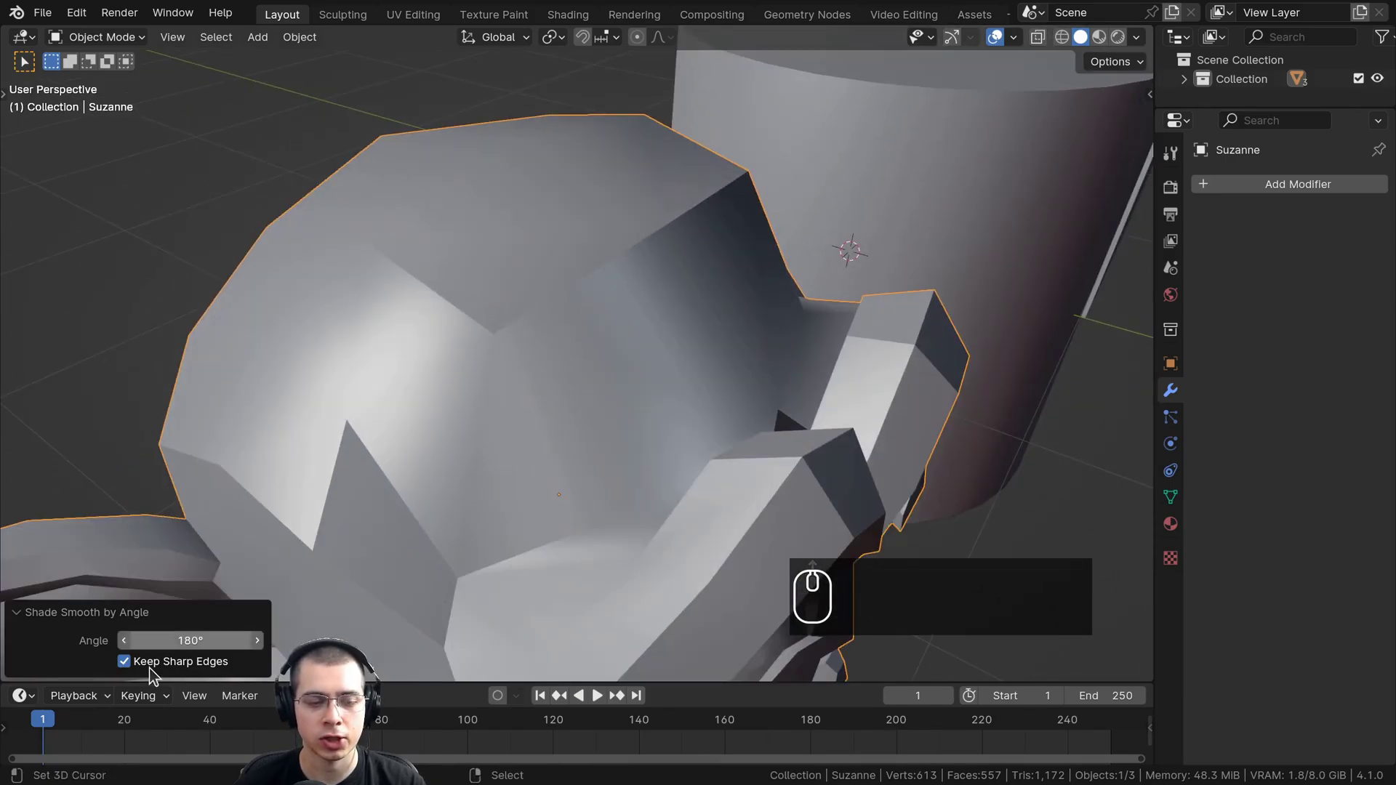
pyautogui.scroll(-4, 398, 489)
pyautogui.moveTo(399, 488); pyautogui.dragTo(471, 416, button='middle')
pyautogui.scroll(2, 630, 364)
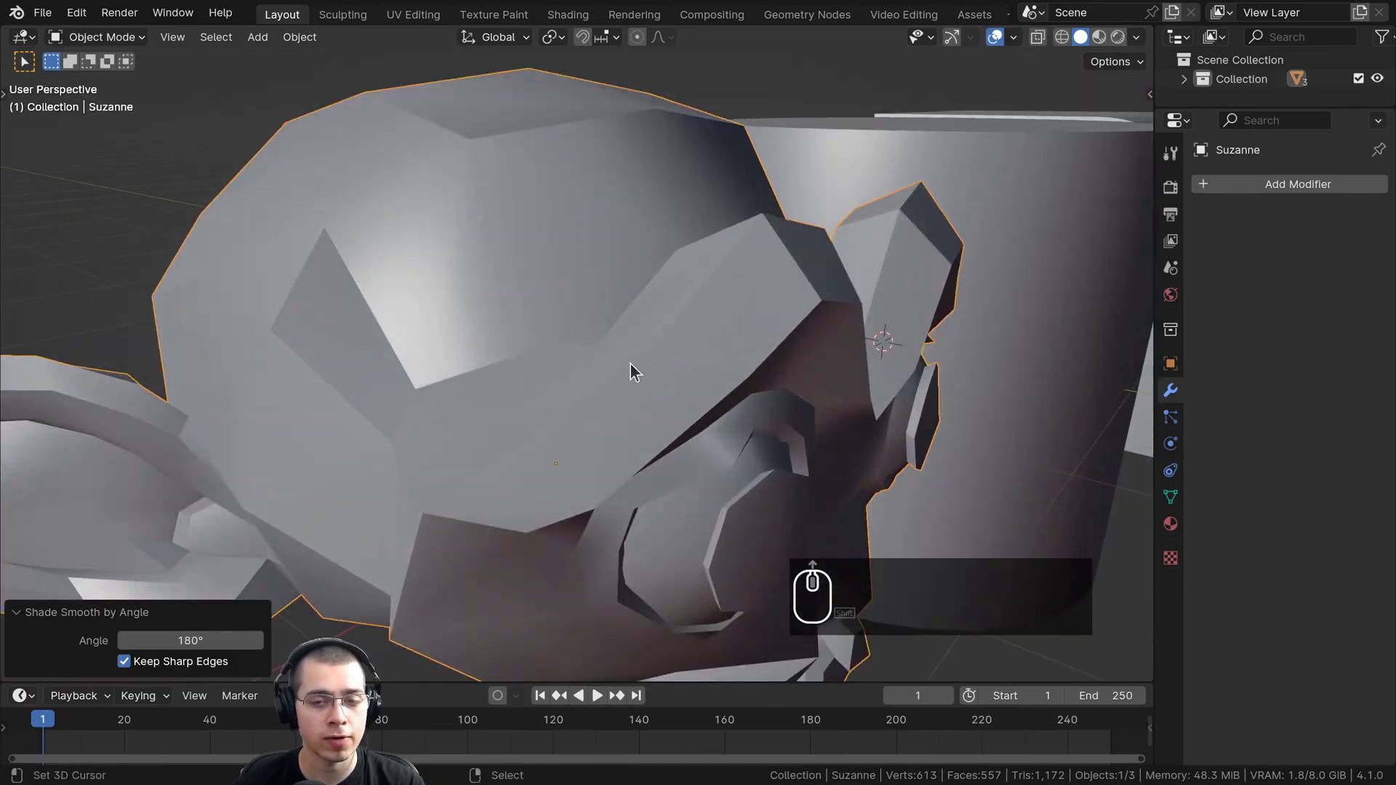
# Turn off Keep Sharp Edges for the monkey head and lower the smoothing angle
pyautogui.click(125, 662)
pyautogui.scroll(-4, 465, 366)
pyautogui.moveTo(165, 639)
pyautogui.mouseDown()
pyautogui.moveTo(124, 639)
pyautogui.moveTo(145, 640)
pyautogui.mouseUp()
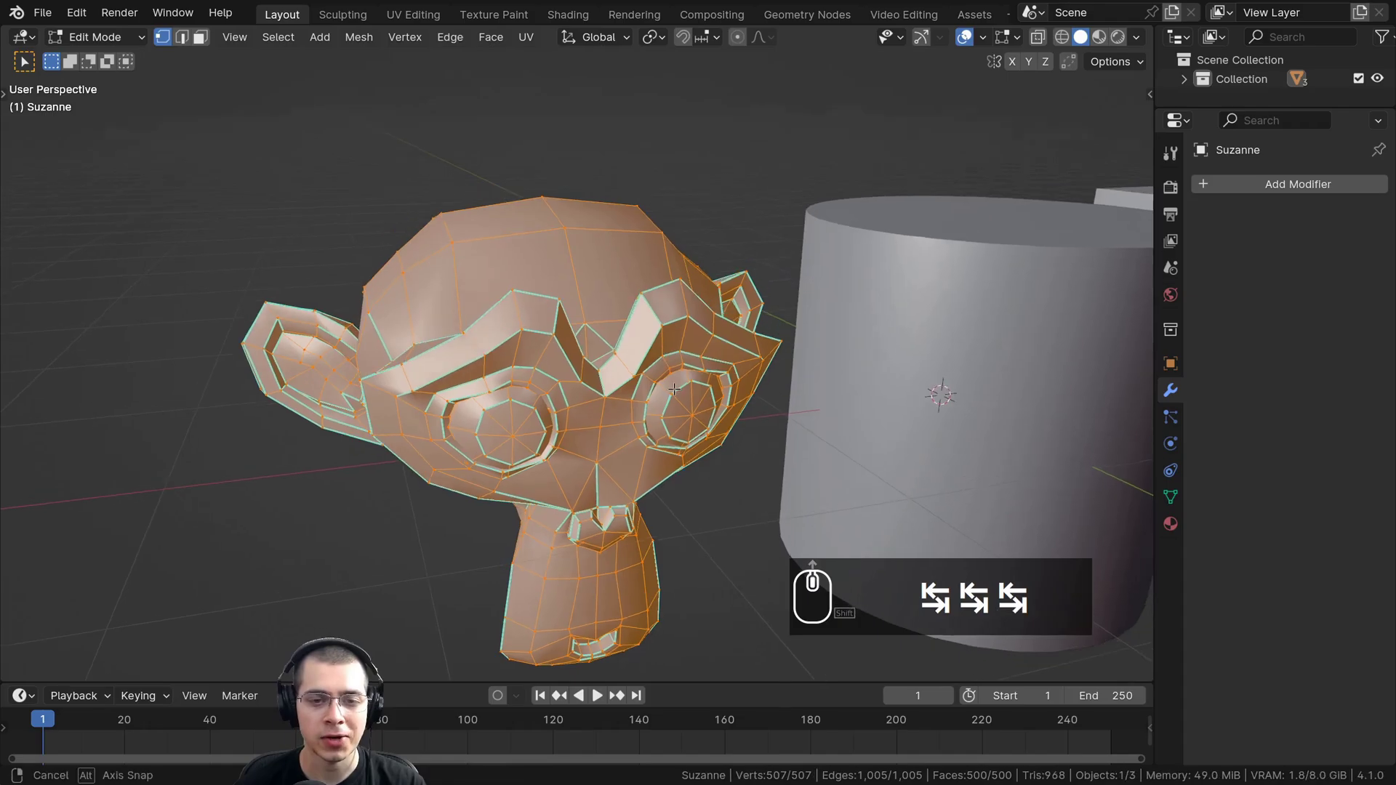
# Deselect the monkey head's mesh in Edit Mode, examine its marked sharp edges, and return to Object Mode
pyautogui.moveTo(674, 389); pyautogui.dragTo(735, 396, button='middle')
pyautogui.scroll(3, 723, 327)
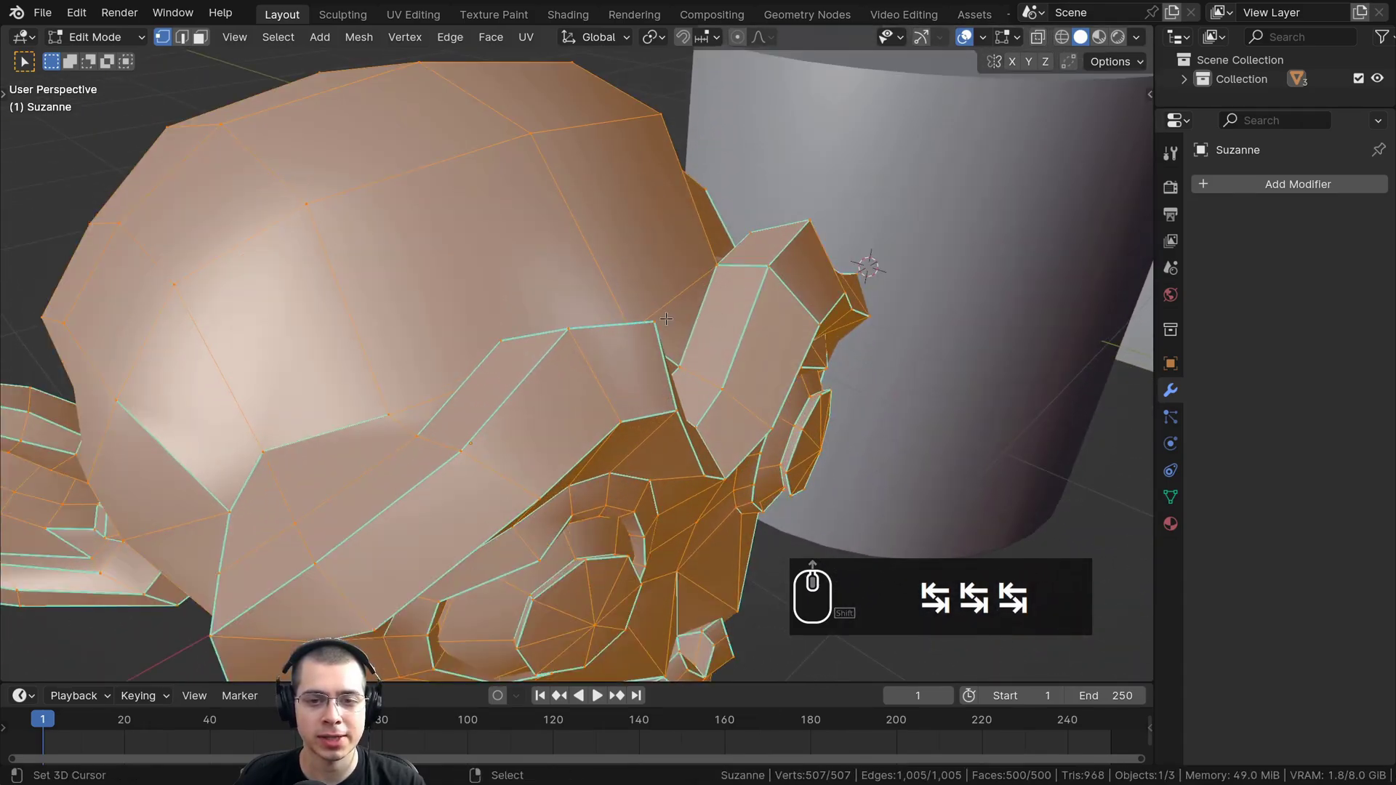
pyautogui.scroll(-1, 662, 321)
pyautogui.press('a')
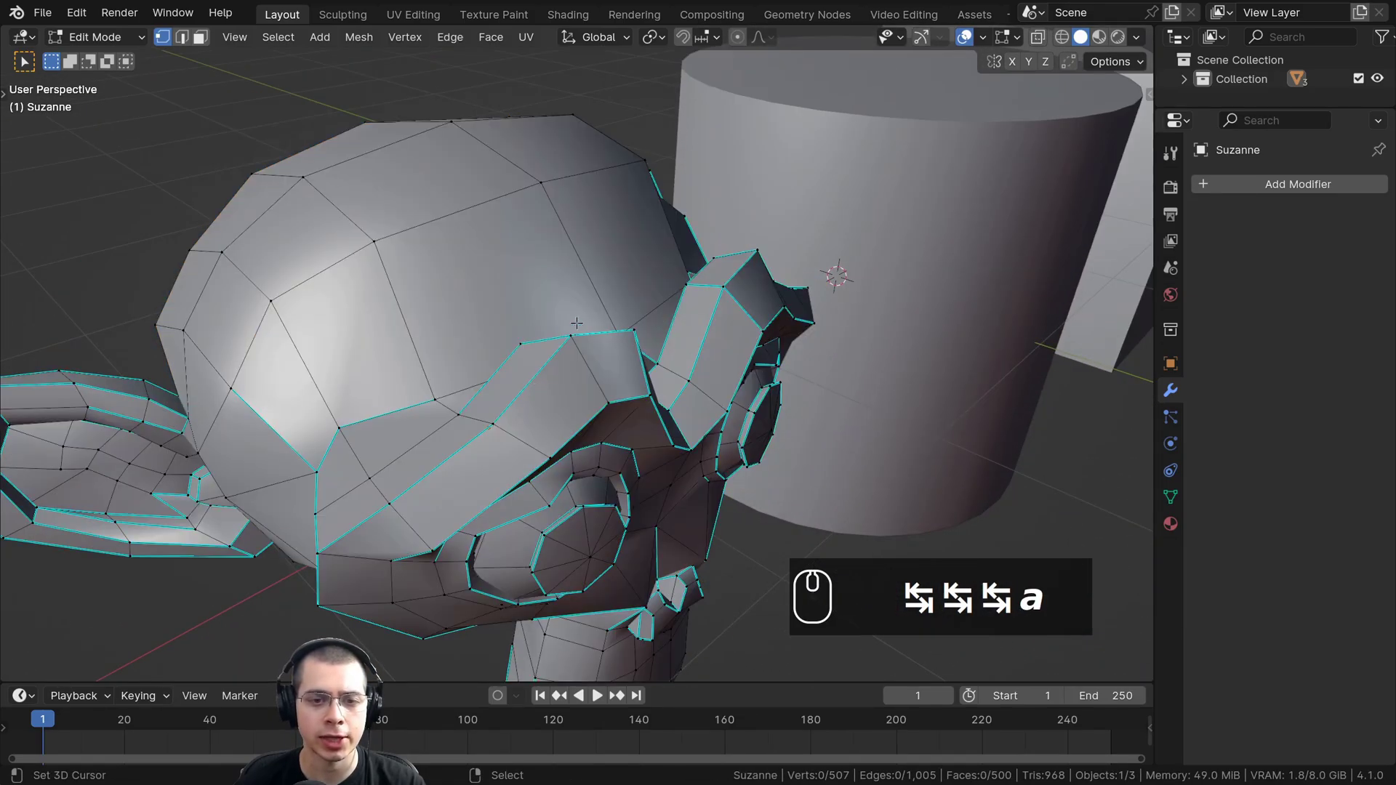
pyautogui.moveTo(543, 362); pyautogui.dragTo(489, 380, button='middle')
pyautogui.scroll(2, 429, 387)
pyautogui.scroll(-2, 470, 283)
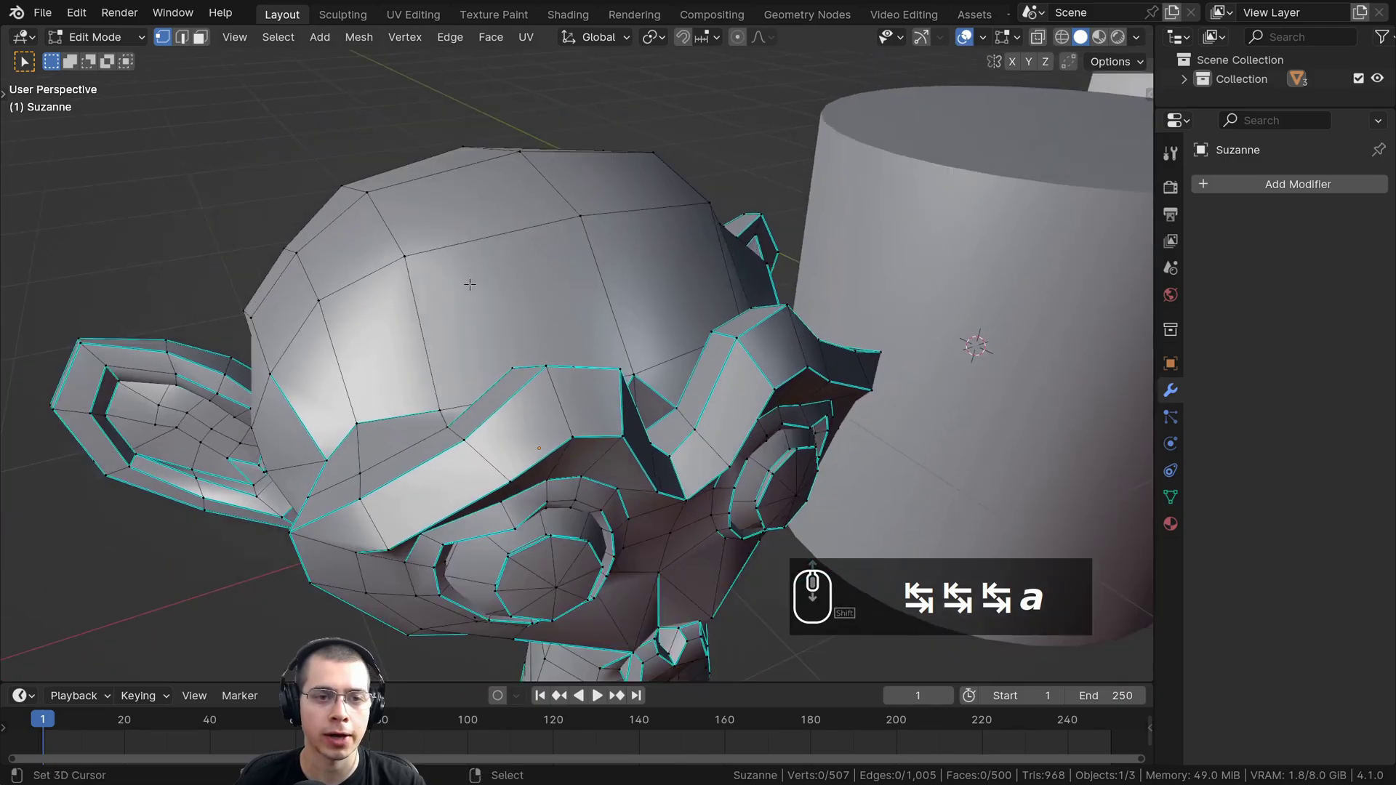
pyautogui.scroll(1, 501, 287)
pyautogui.scroll(-1, 540, 292)
pyautogui.scroll(-1, 746, 374)
pyautogui.moveTo(746, 375); pyautogui.dragTo(553, 308, button='middle')
pyautogui.scroll(-1, 694, 305)
pyautogui.press('Tab')
pyautogui.keyDown('shift'); pyautogui.moveTo(747, 276); pyautogui.dragTo(560, 319, button='middle'); pyautogui.keyUp('shift')
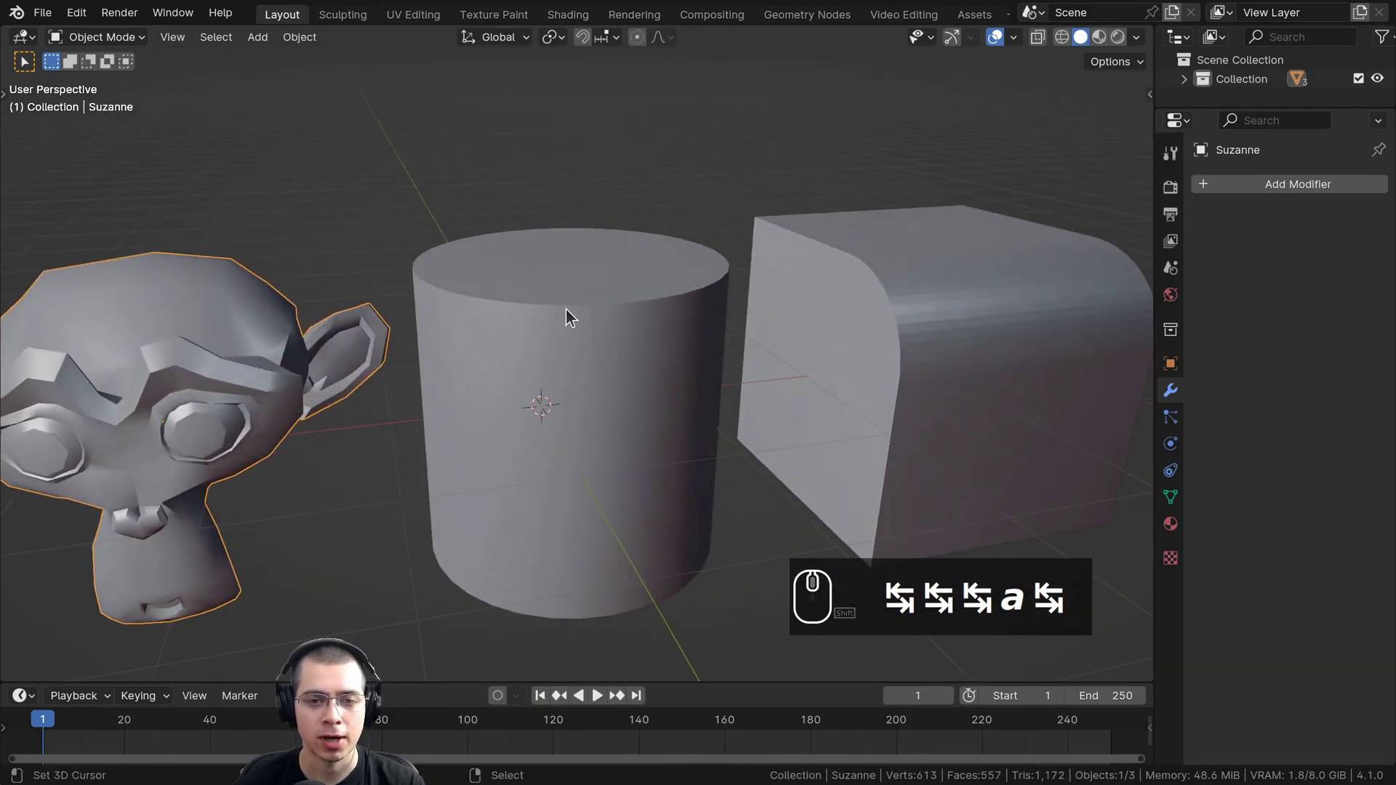
# Select the cylinder and enter Edit Mode to show the sharp edges around its caps
pyautogui.click(566, 318)
pyautogui.scroll(4, 577, 317)
pyautogui.press('Tab')
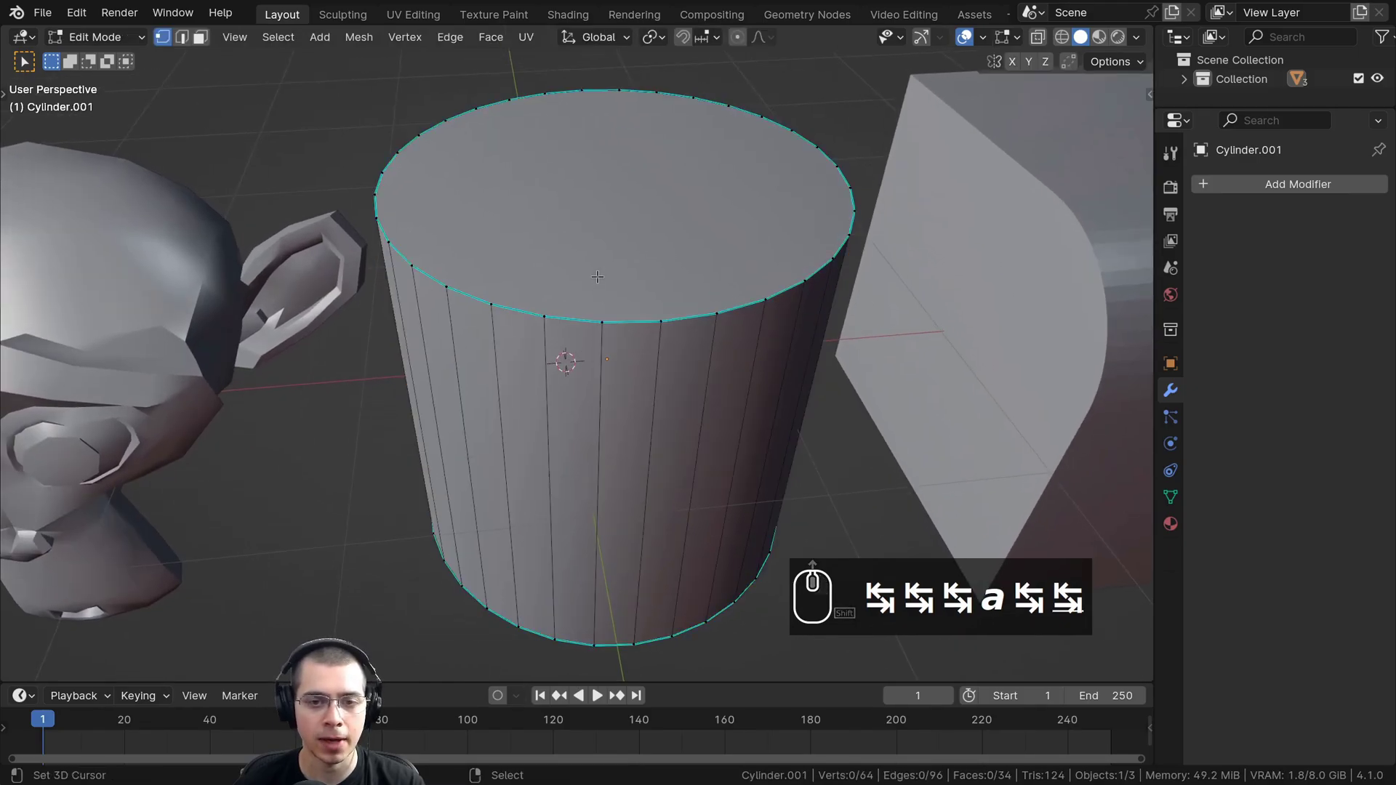
pyautogui.scroll(3, 596, 277)
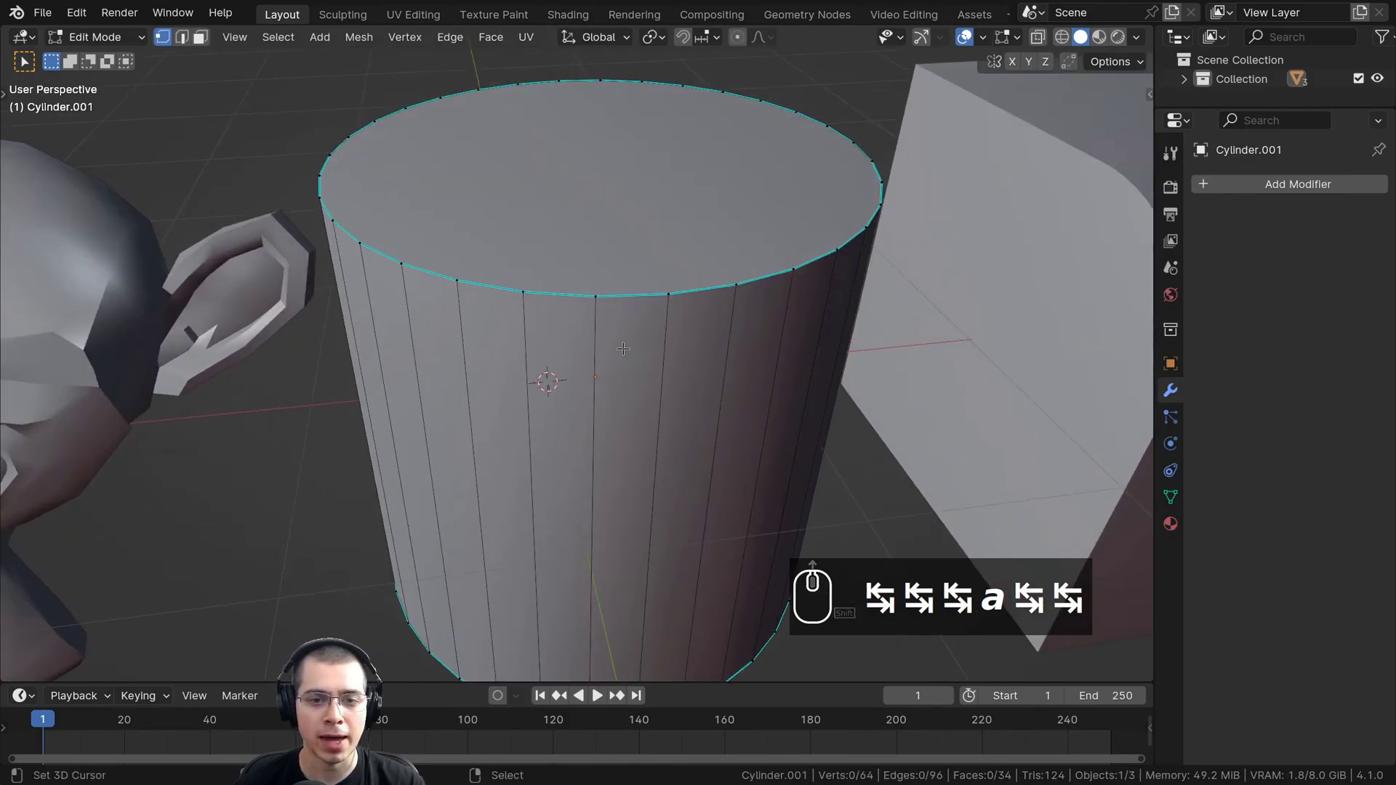
pyautogui.scroll(-2, 624, 275)
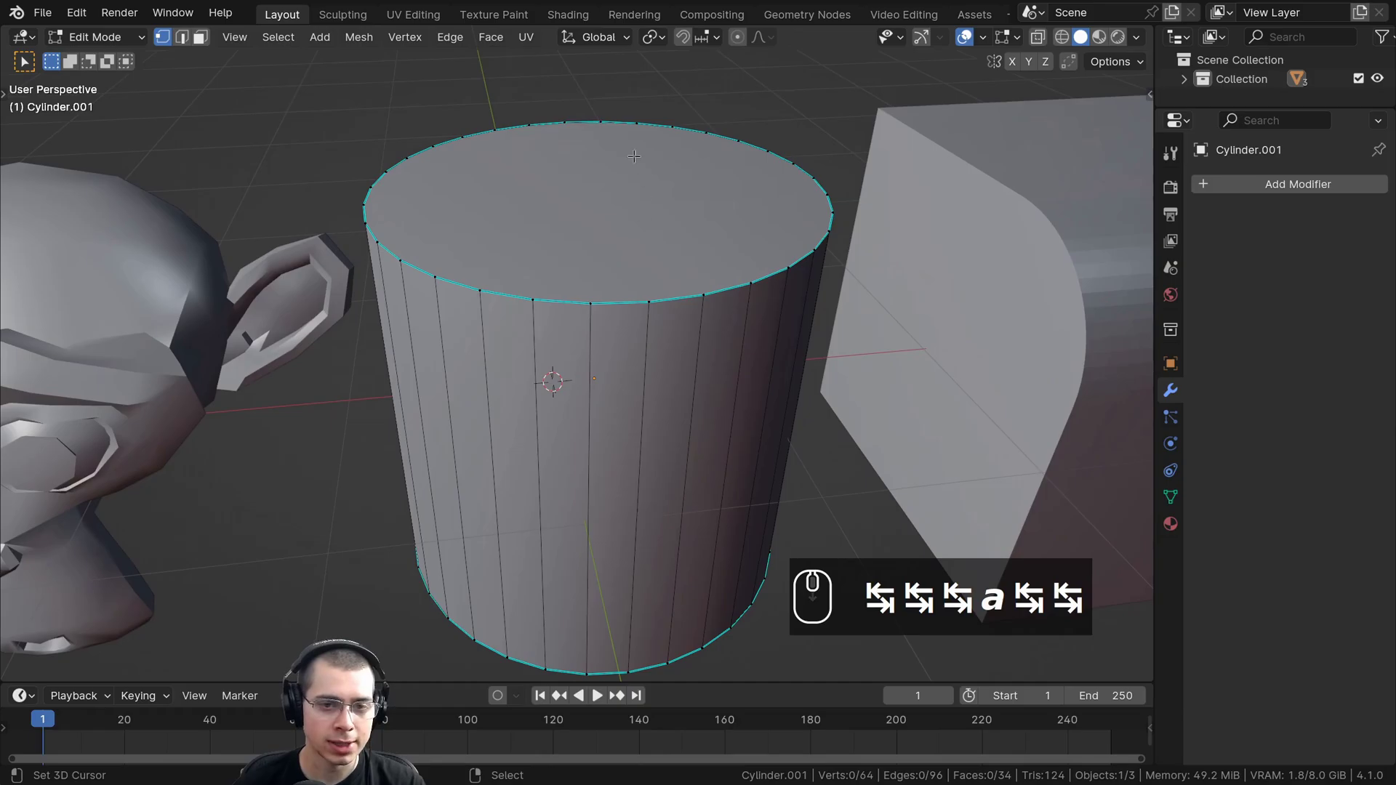
# Select the cylinder's whole mesh and mark all of its edges as sharp
pyautogui.press('a')
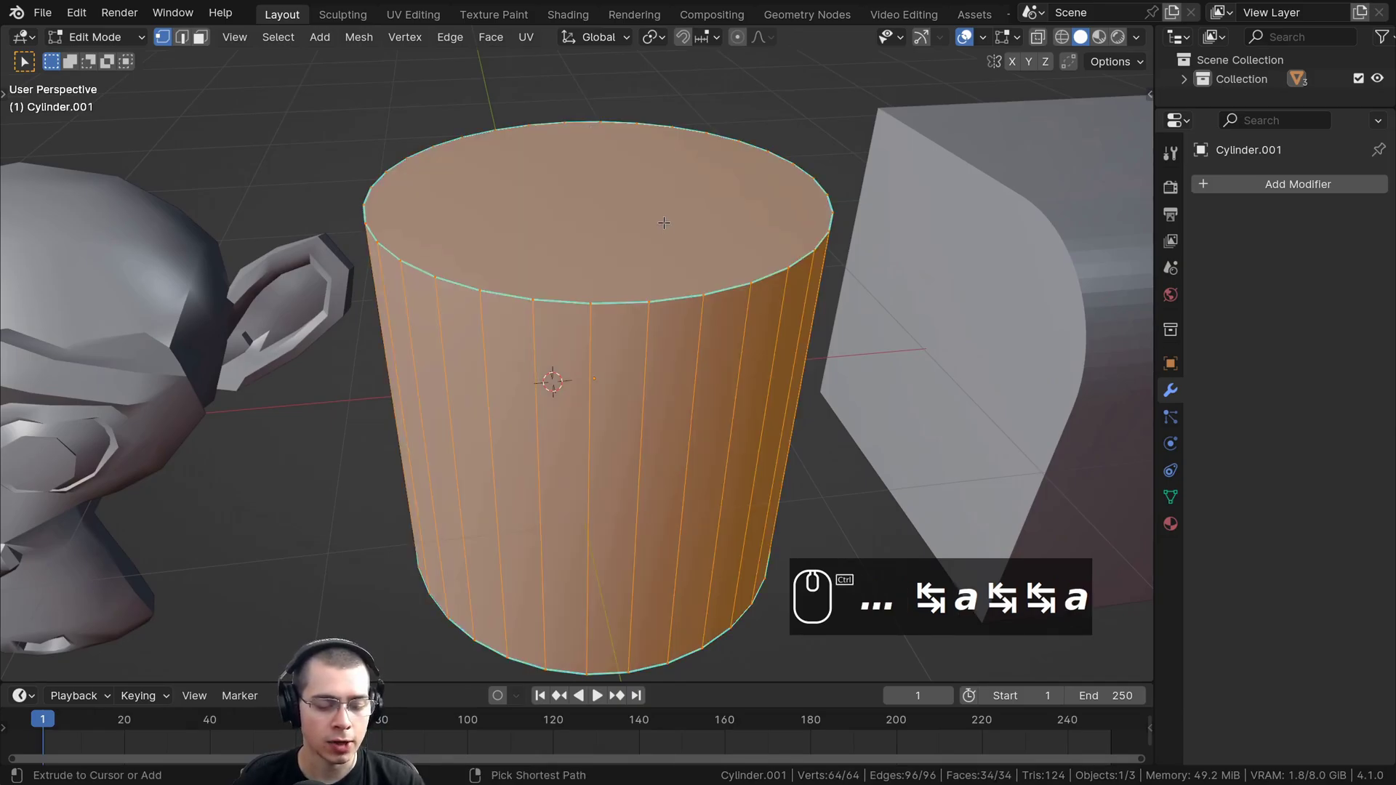
pyautogui.hotkey('ctrl', 'e')
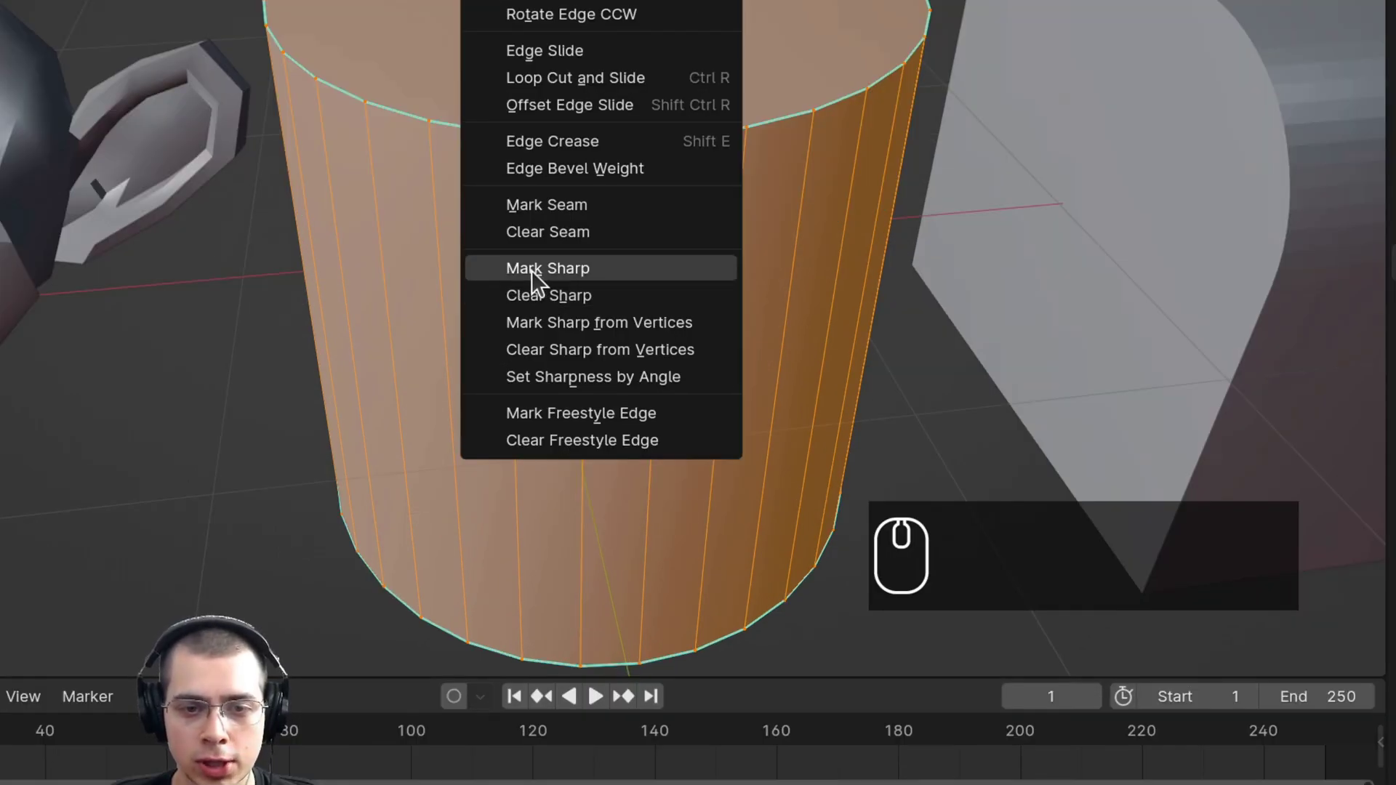
pyautogui.click(595, 269)
# Clear the sharp marking from all of the cylinder's edges and return to Object Mode
pyautogui.hotkey('ctrl', 'e')
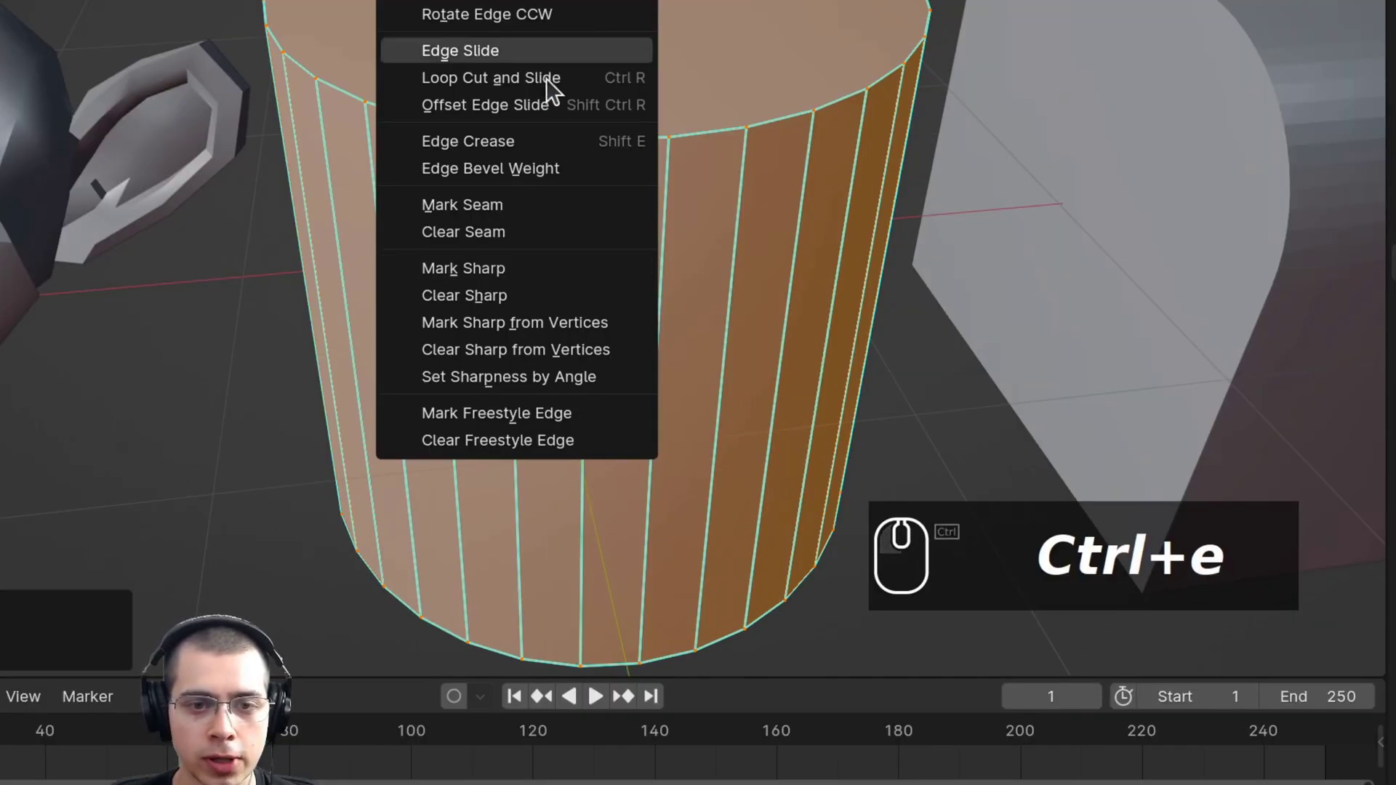
pyautogui.click(478, 298)
pyautogui.scroll(-2, 508, 276)
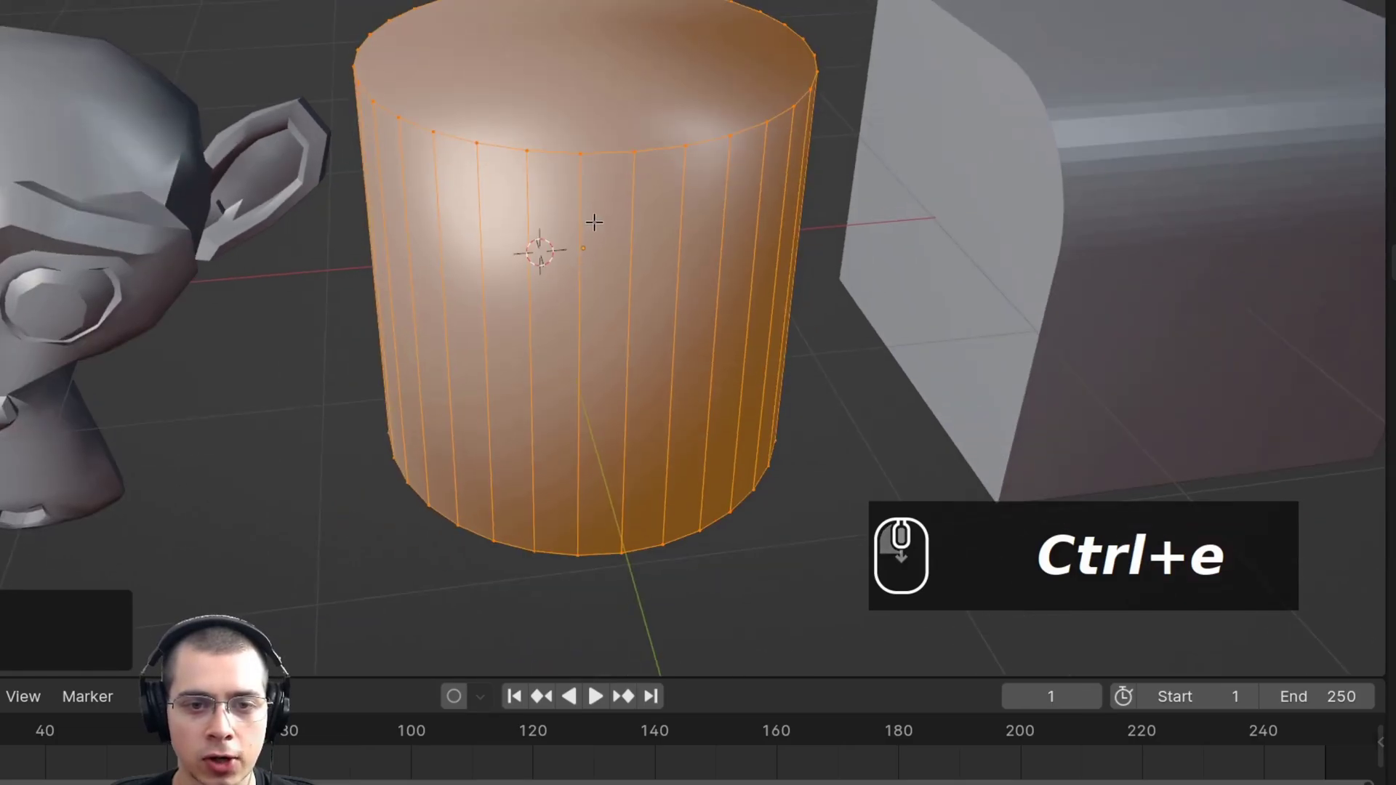
pyautogui.press('Tab')
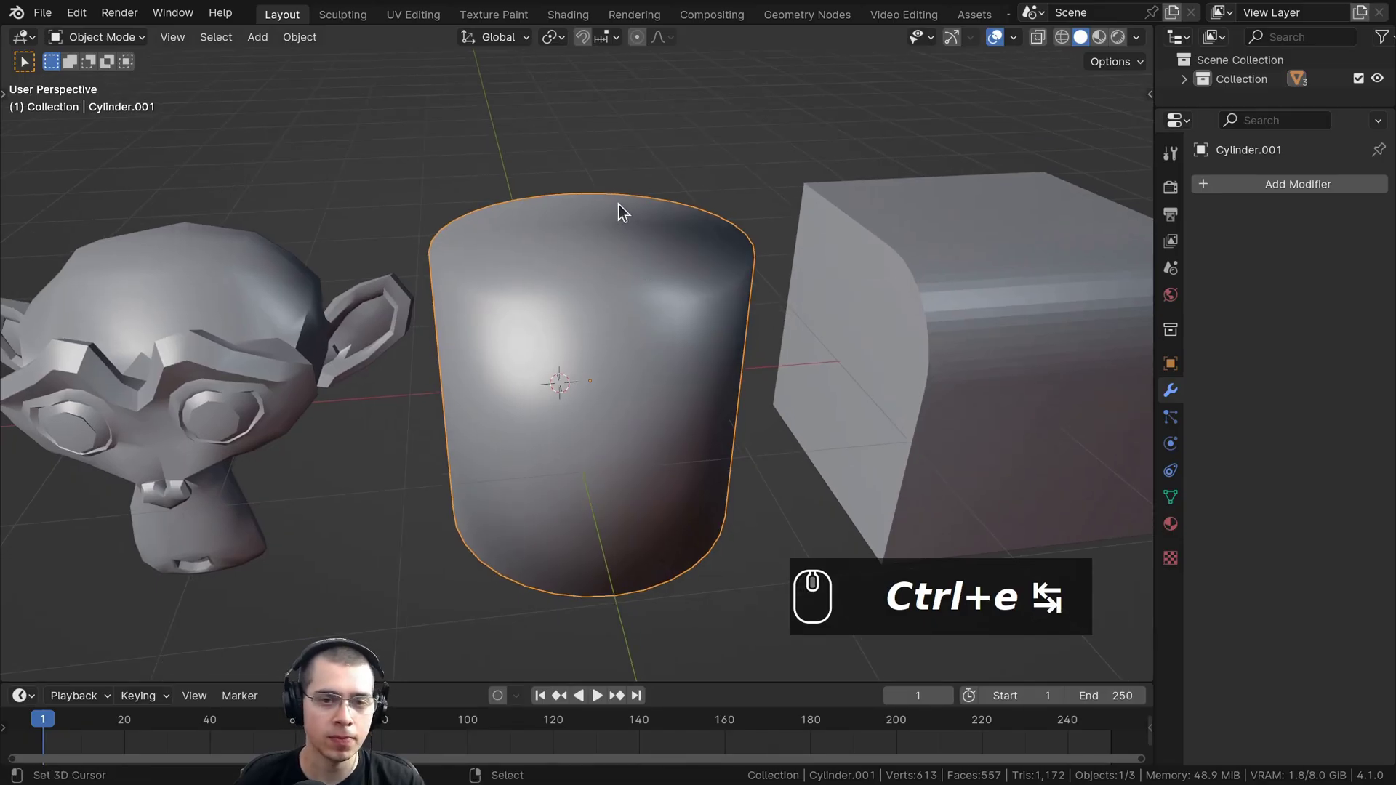
# Apply Shade Smooth to the cylinder and inspect the shading around its upper rim
pyautogui.press('w')
pyautogui.click(496, 186)
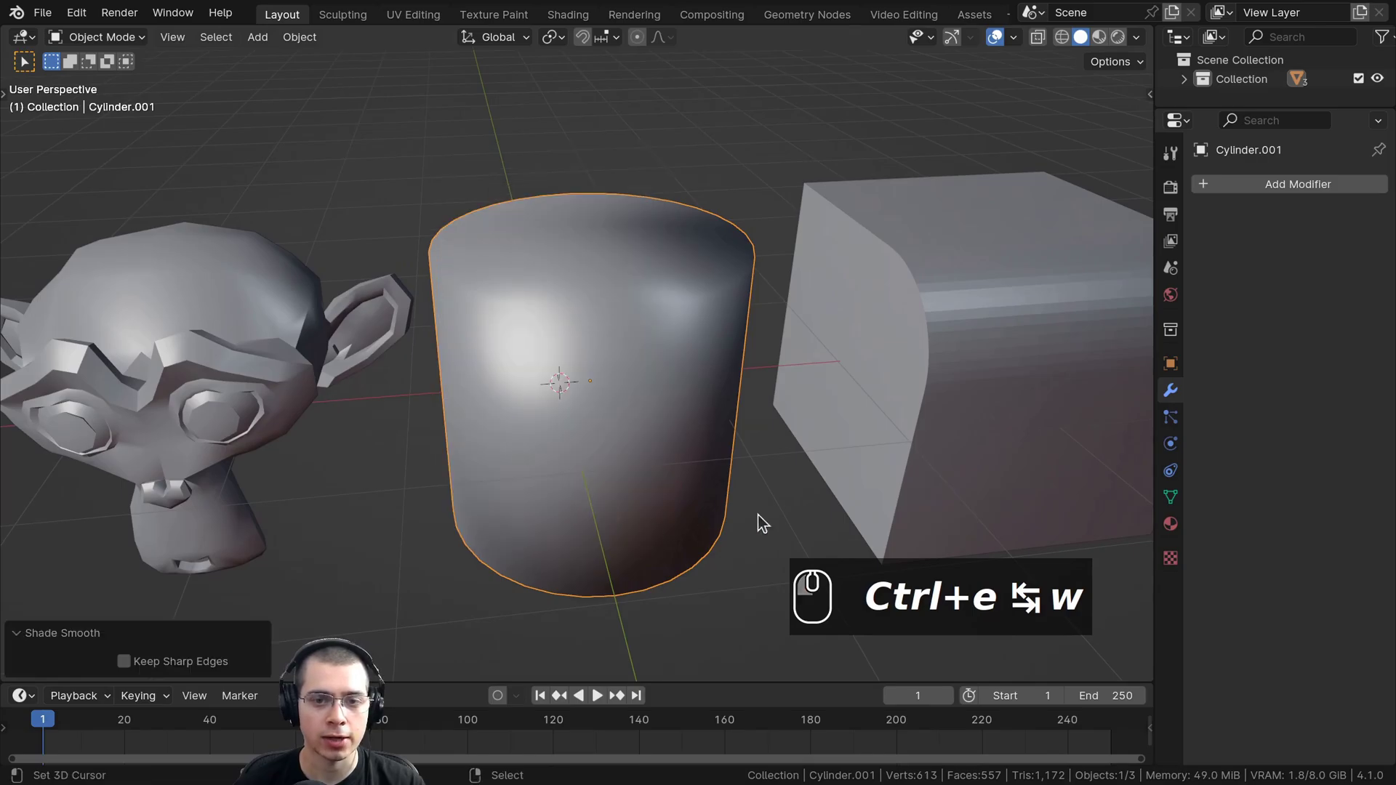
pyautogui.moveTo(756, 523); pyautogui.dragTo(673, 449, button='middle')
pyautogui.scroll(3, 506, 340)
pyautogui.scroll(1, 505, 332)
pyautogui.moveTo(505, 332); pyautogui.dragTo(494, 302, button='middle')
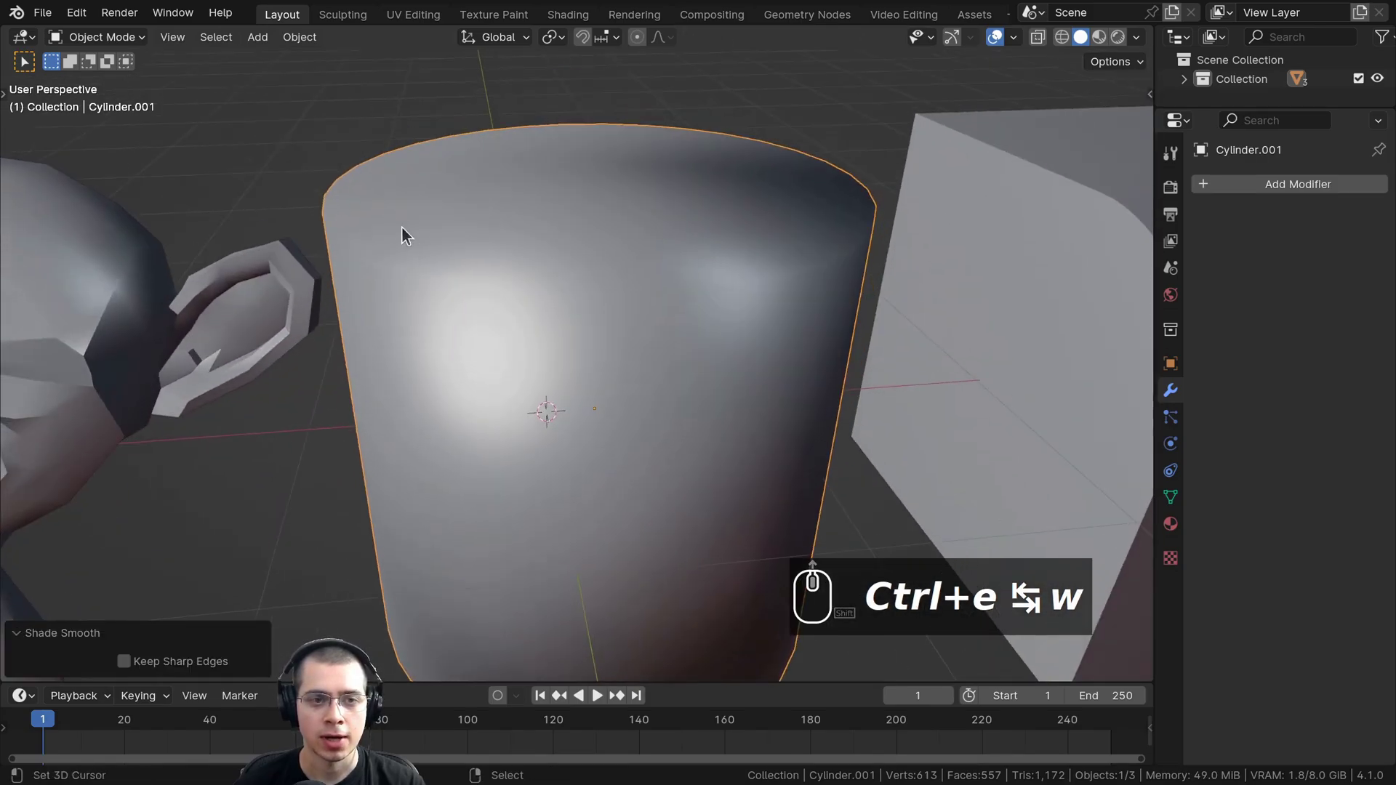
# Mark the cylinder's upper rim edge loop as sharp in Edit Mode and check the shading in Object Mode
pyautogui.press('Tab')
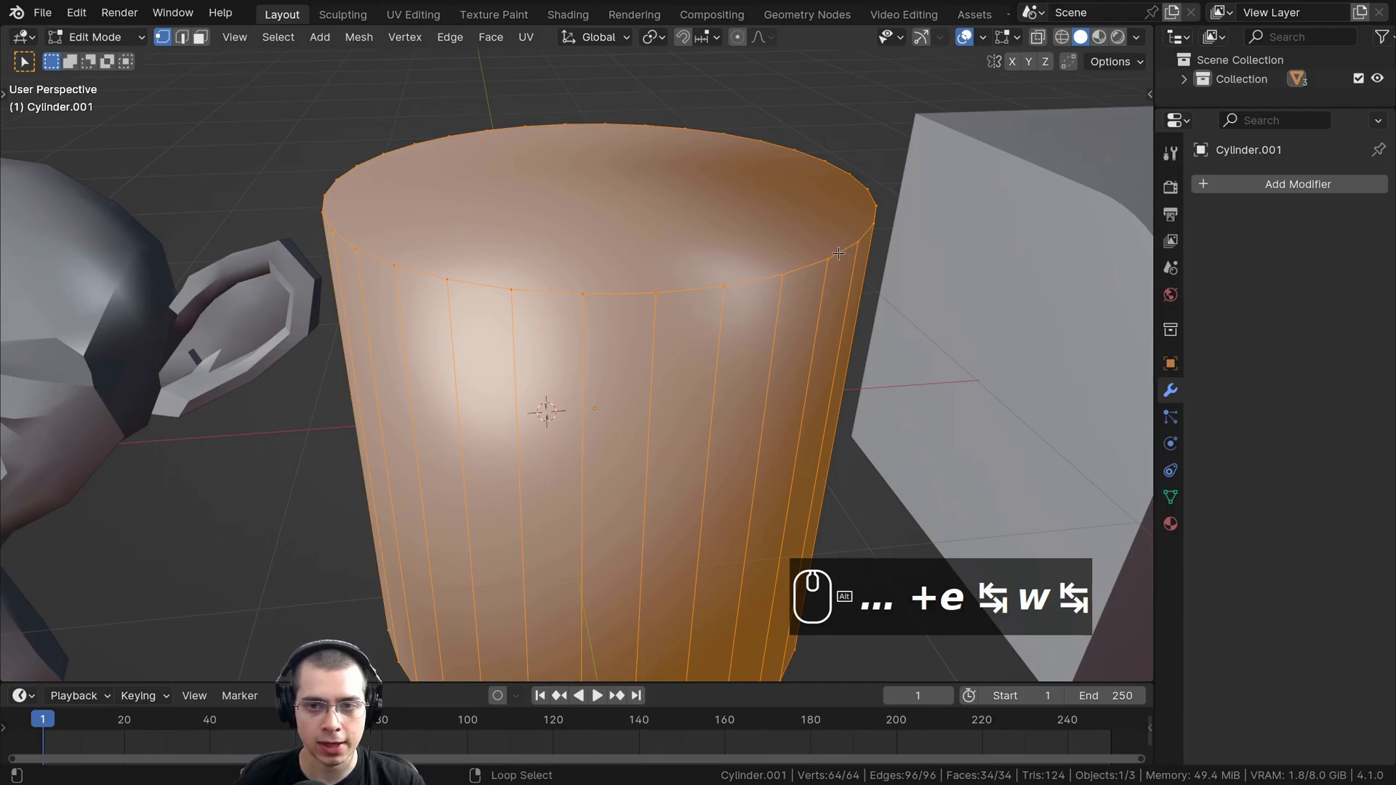
pyautogui.keyDown('alt'); pyautogui.click(838, 253); pyautogui.keyUp('alt')
pyautogui.moveTo(838, 253); pyautogui.dragTo(605, 286, button='middle')
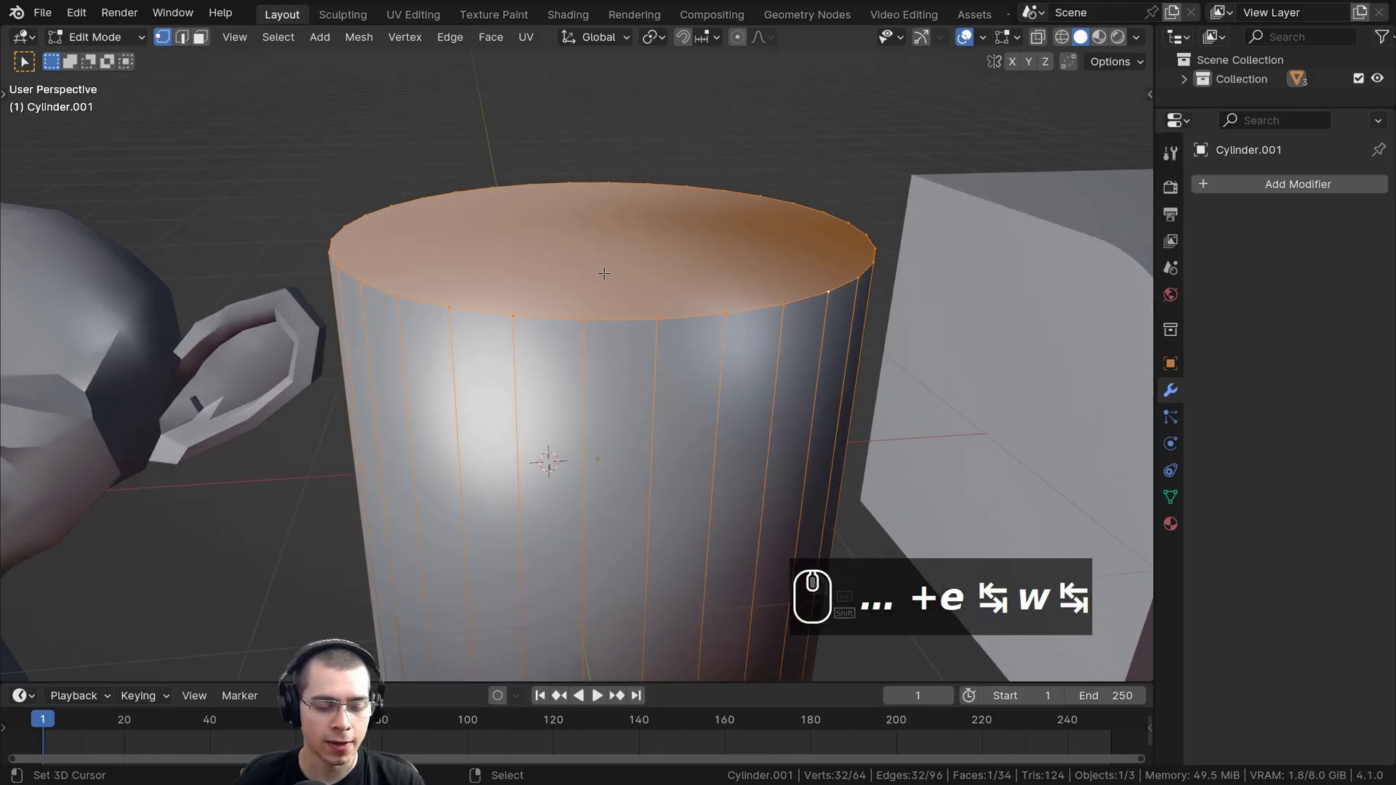
pyautogui.hotkey('ctrl', 'e')
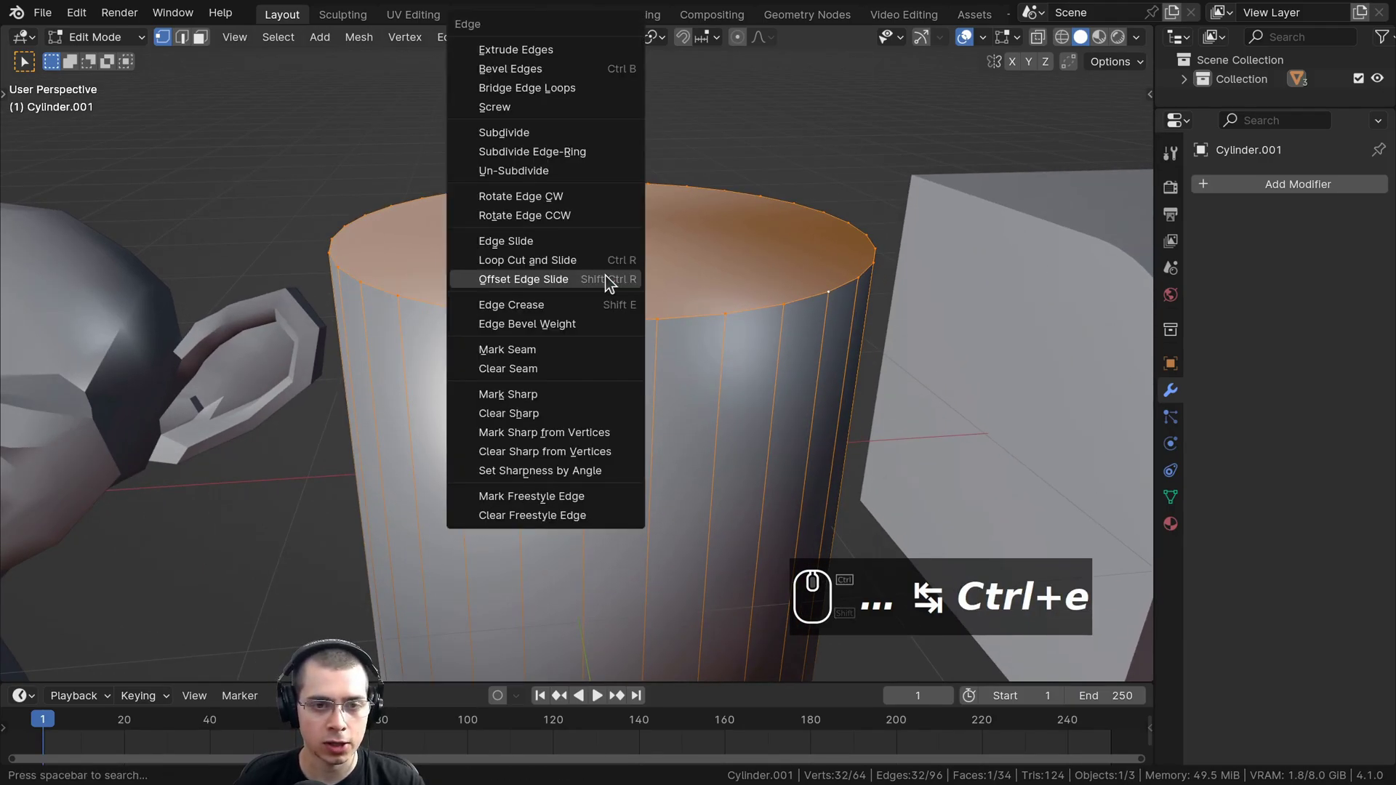
pyautogui.click(501, 398)
pyautogui.press('Tab')
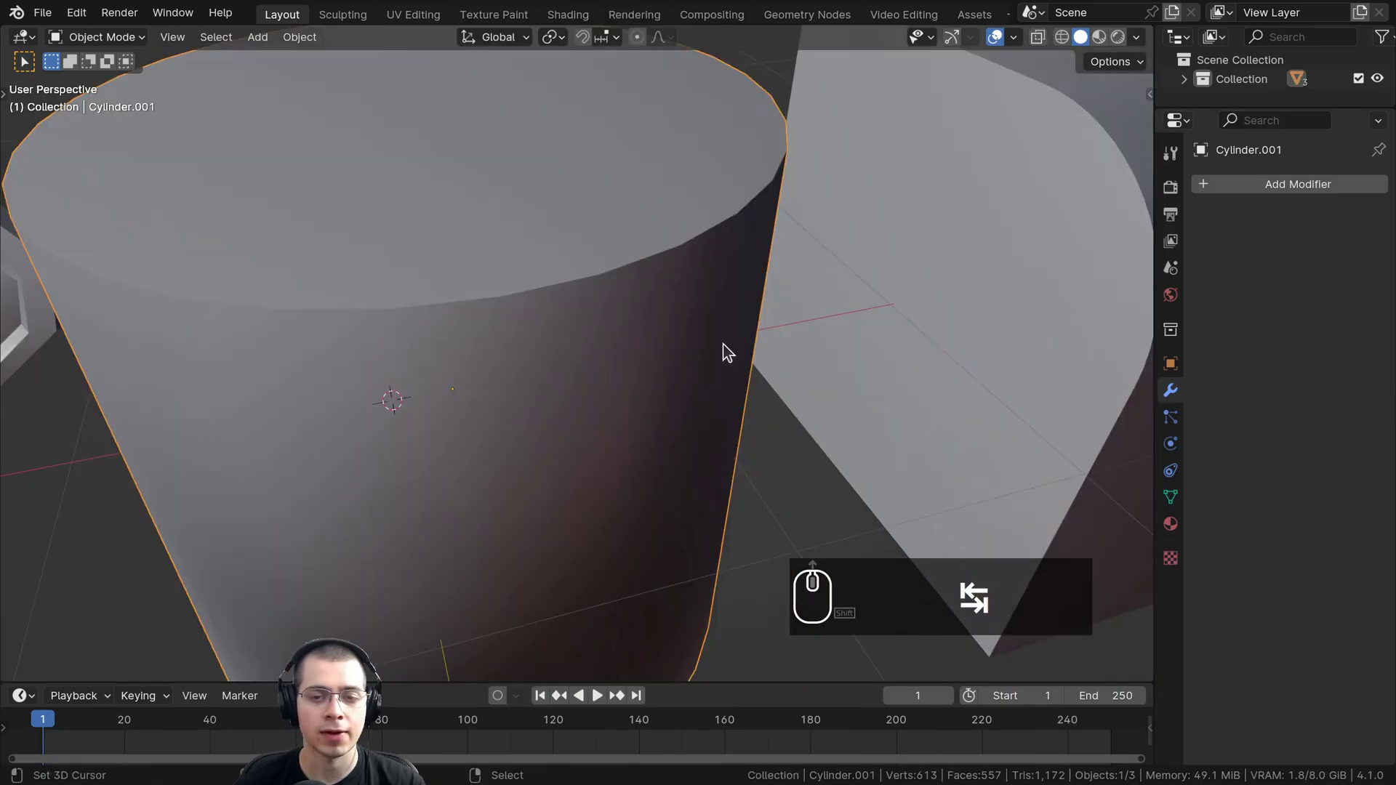
pyautogui.keyDown('shift'); pyautogui.moveTo(726, 352); pyautogui.dragTo(704, 438, button='middle'); pyautogui.keyUp('shift')
pyautogui.scroll(1, 703, 438)
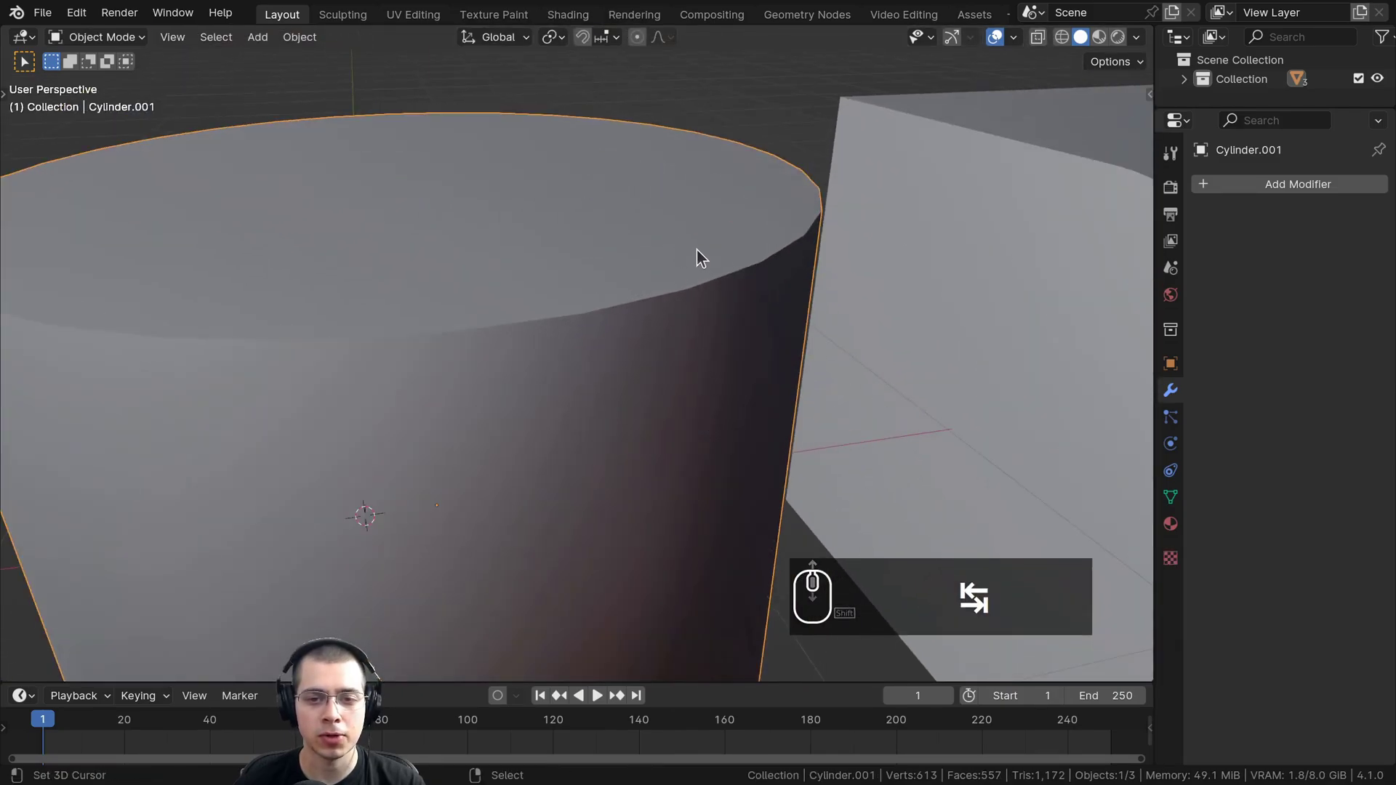
pyautogui.scroll(-4, 750, 245)
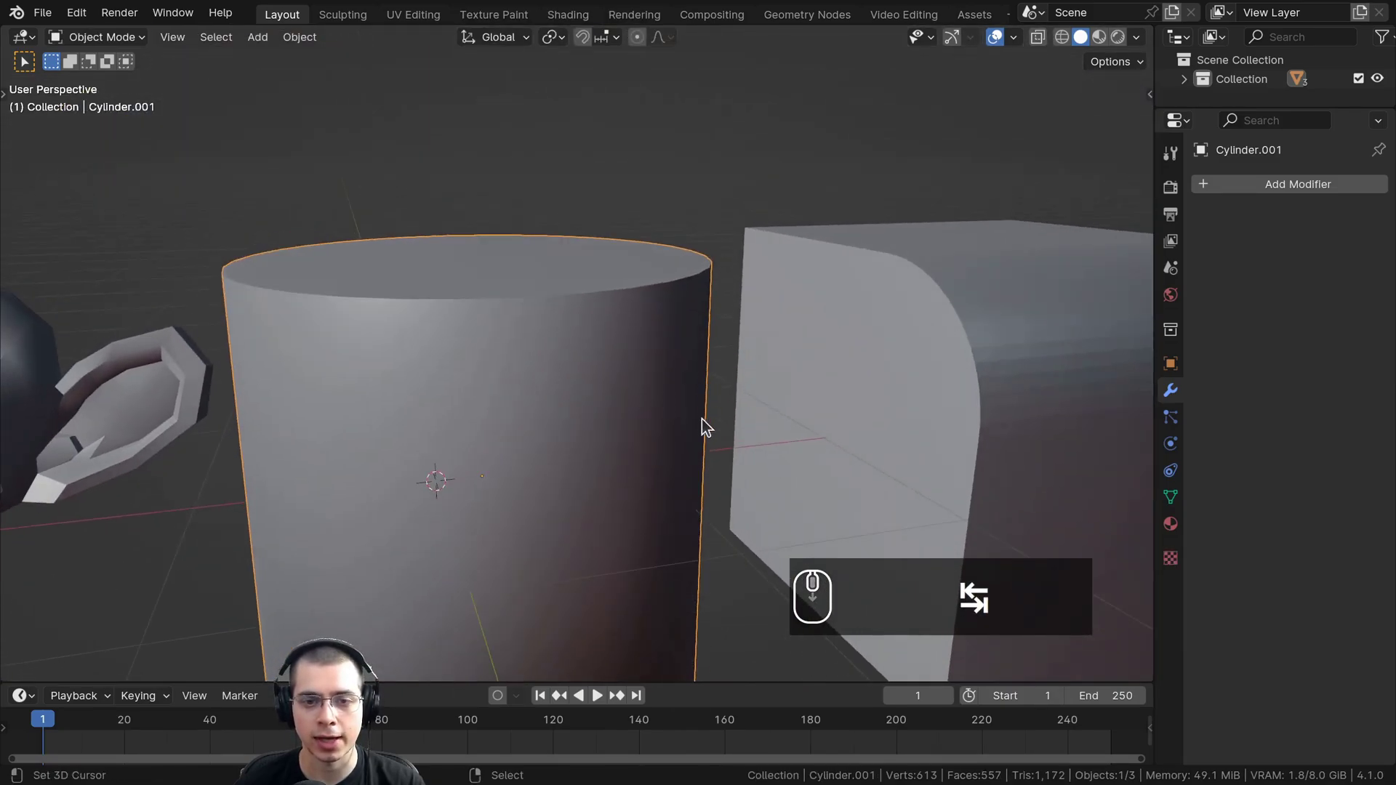
pyautogui.press('Tab')
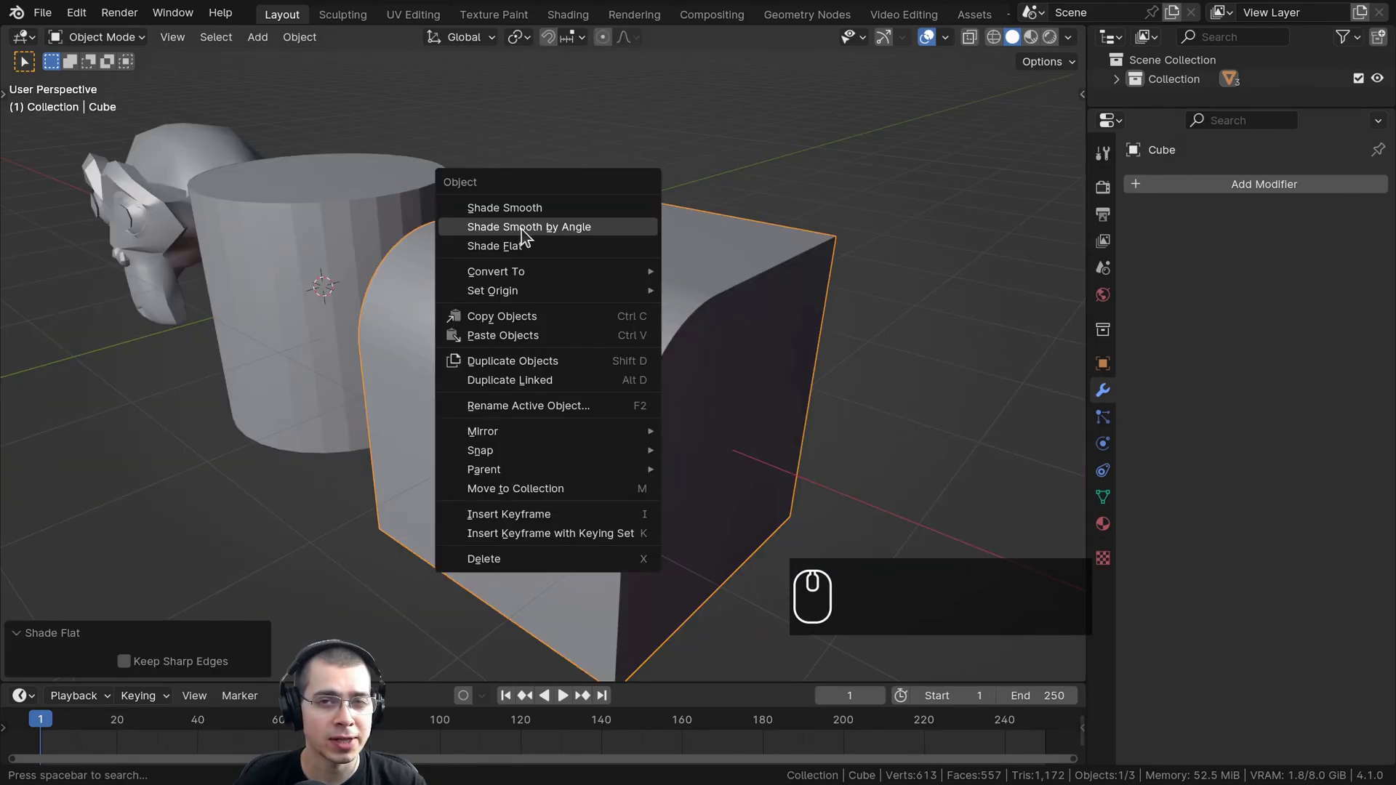
# Examine the rounded cube's flat shading and the mesh segments of its curved edge in Edit Mode
pyautogui.click(584, 207)
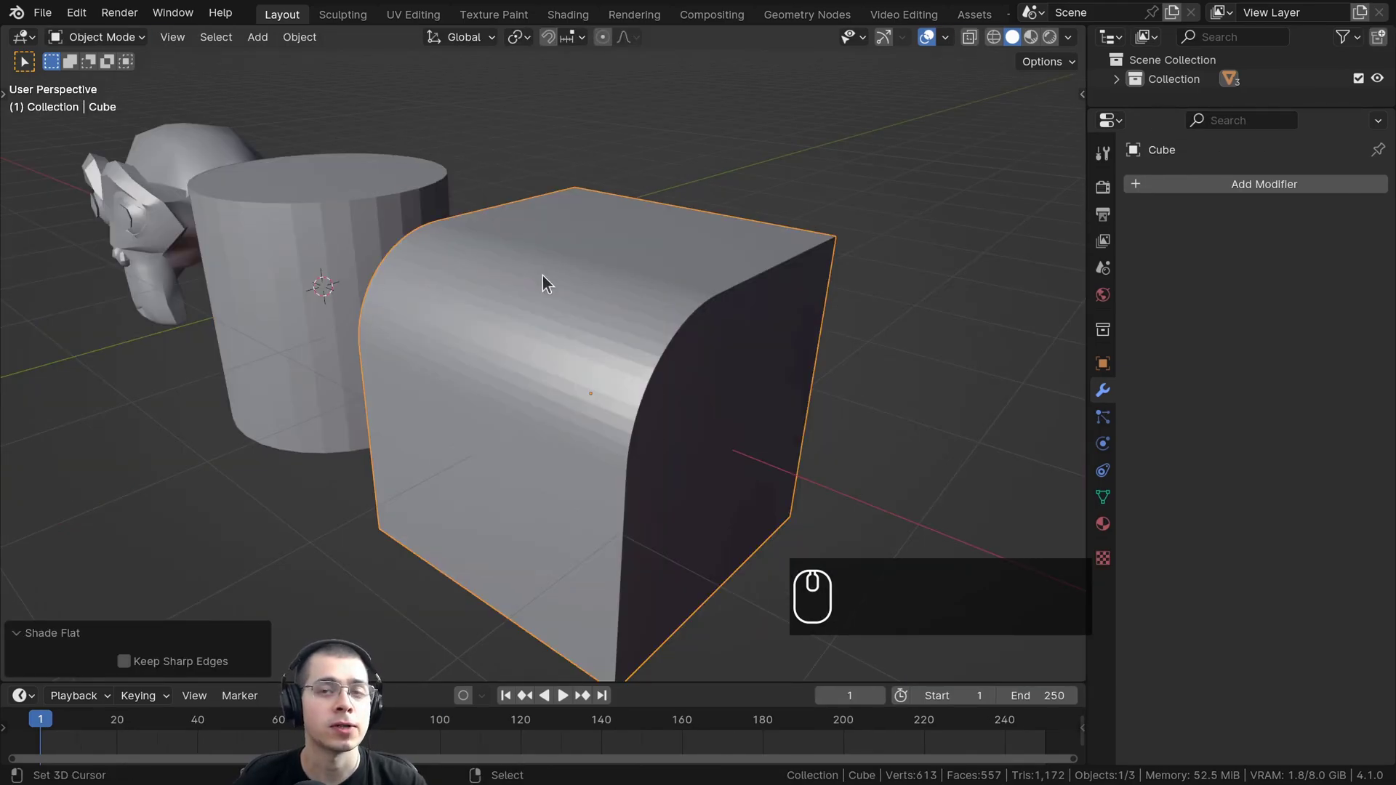
pyautogui.scroll(2, 567, 251)
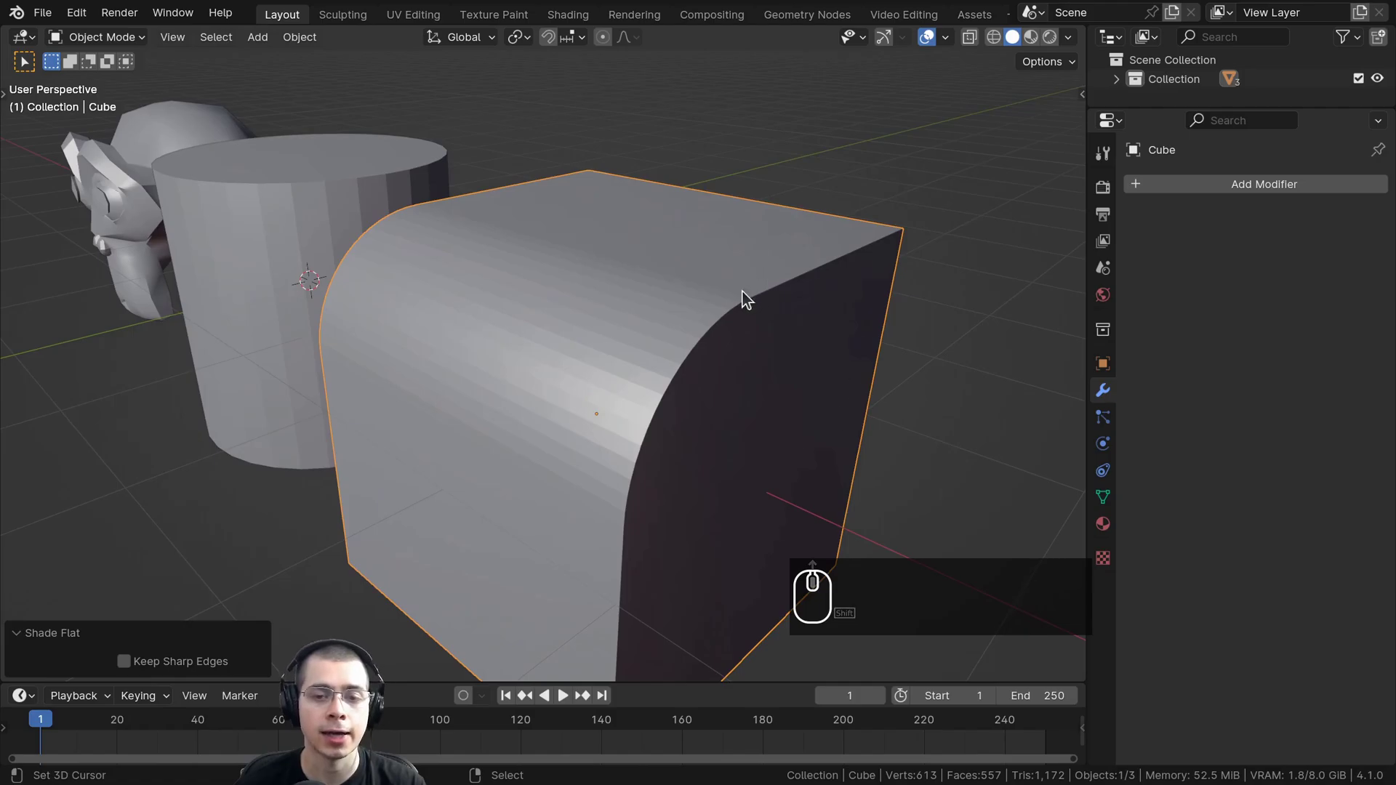
pyautogui.scroll(-1, 742, 290)
pyautogui.moveTo(741, 291)
pyautogui.mouseDown(button='middle')
pyautogui.moveTo(729, 279)
pyautogui.moveTo(770, 290)
pyautogui.moveTo(738, 290)
pyautogui.mouseUp(button='middle')
pyautogui.press('Tab')
pyautogui.scroll(1, 618, 273)
pyautogui.moveTo(618, 273); pyautogui.dragTo(594, 273, button='middle')
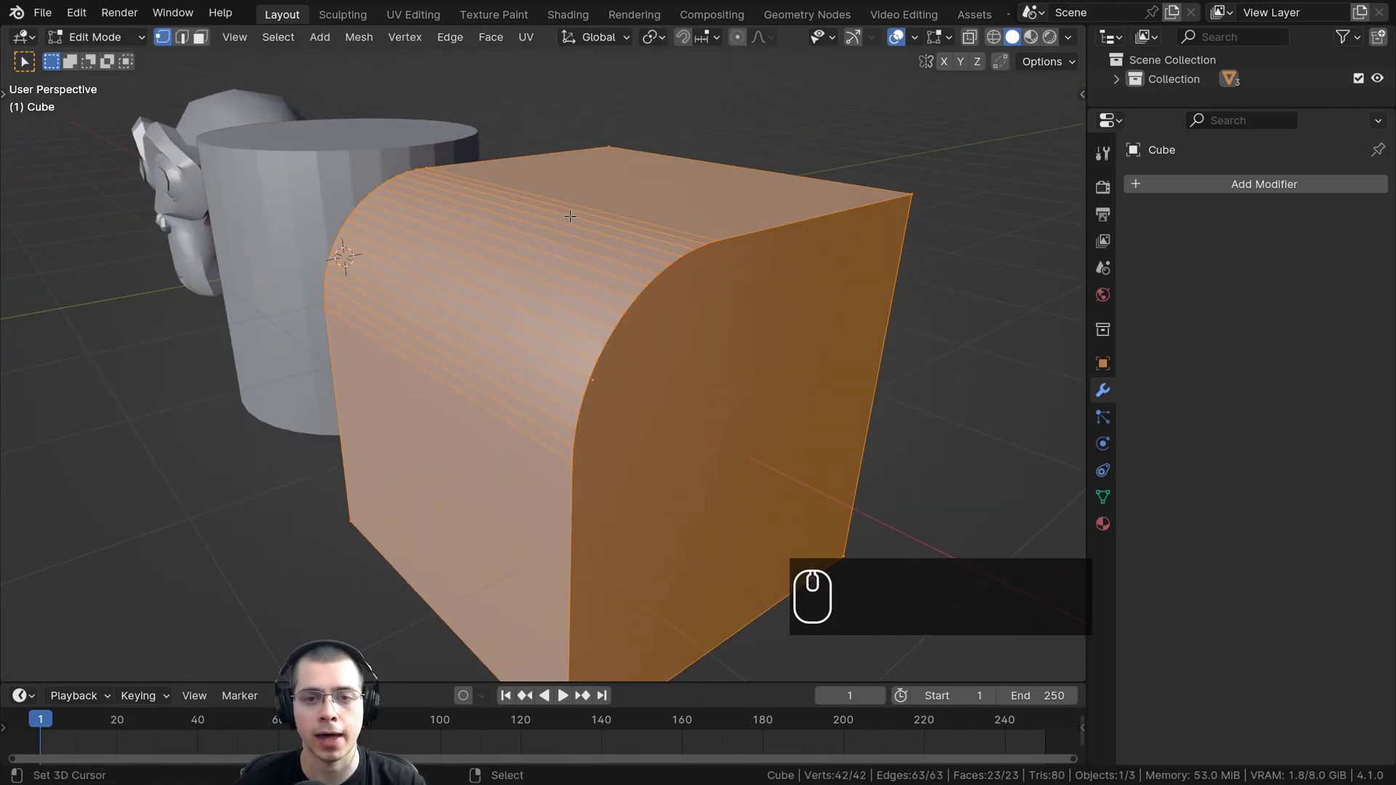
pyautogui.press('Tab')
pyautogui.scroll(-2, 581, 239)
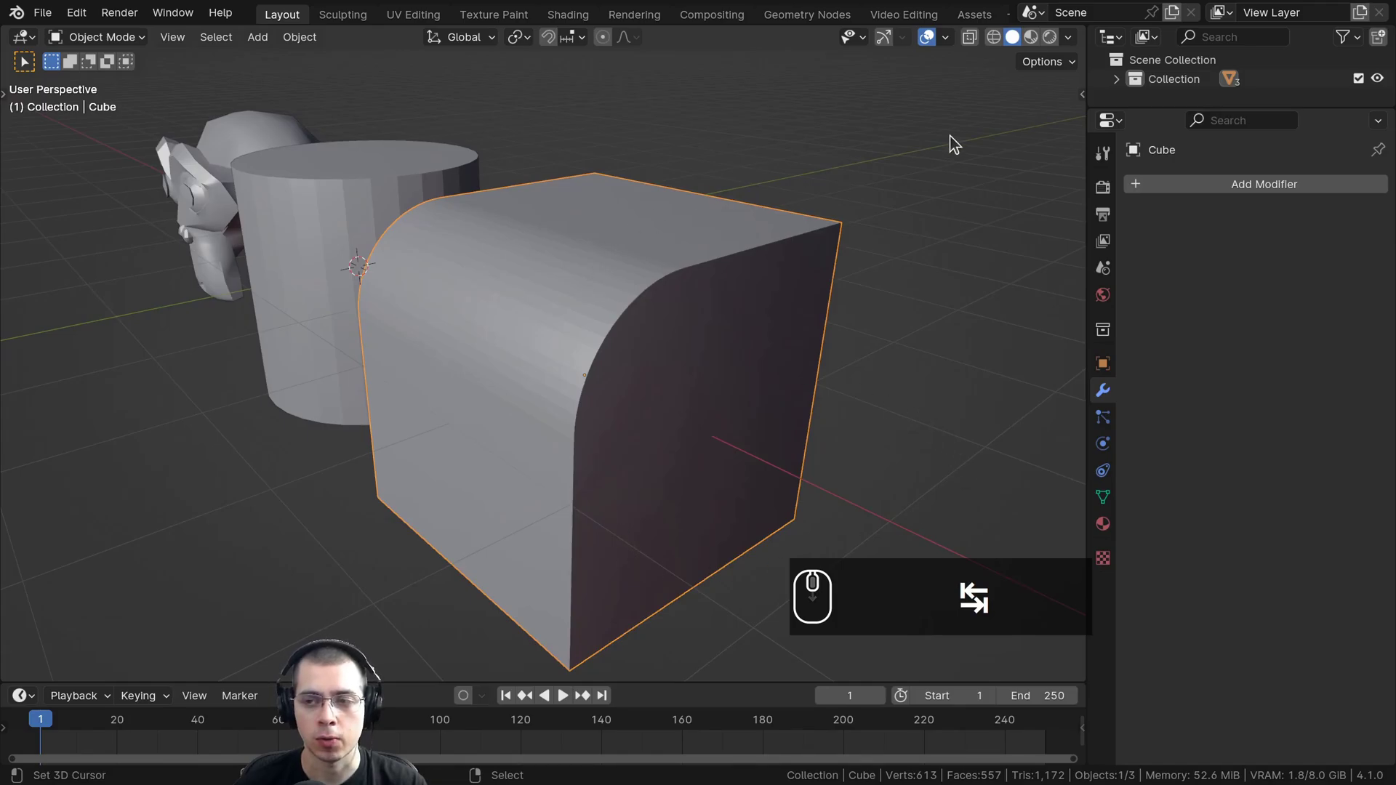
# Add a Smooth by Angle modifier to the rounded cube and check its curved surface
pyautogui.click(1192, 183)
pyautogui.write('smooth')
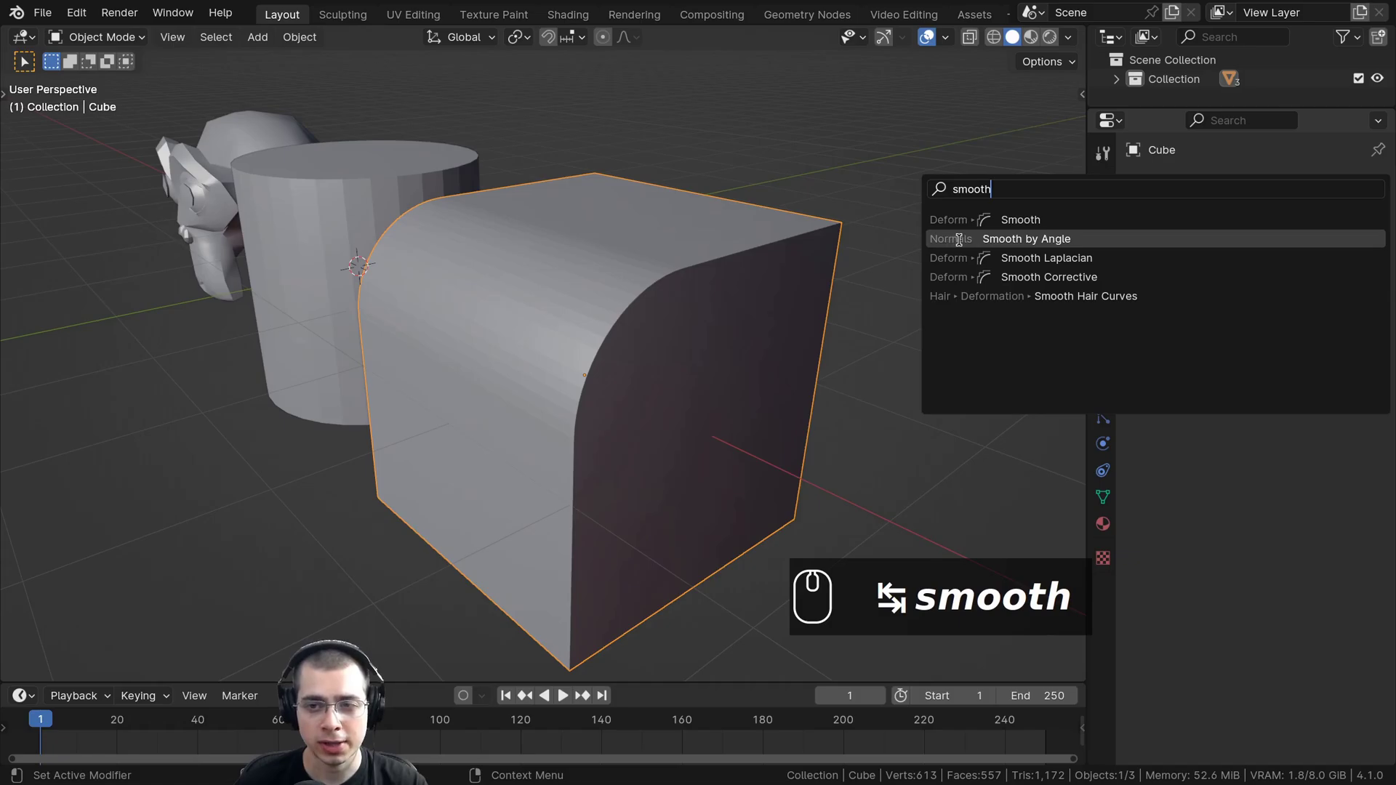
pyautogui.click(1045, 238)
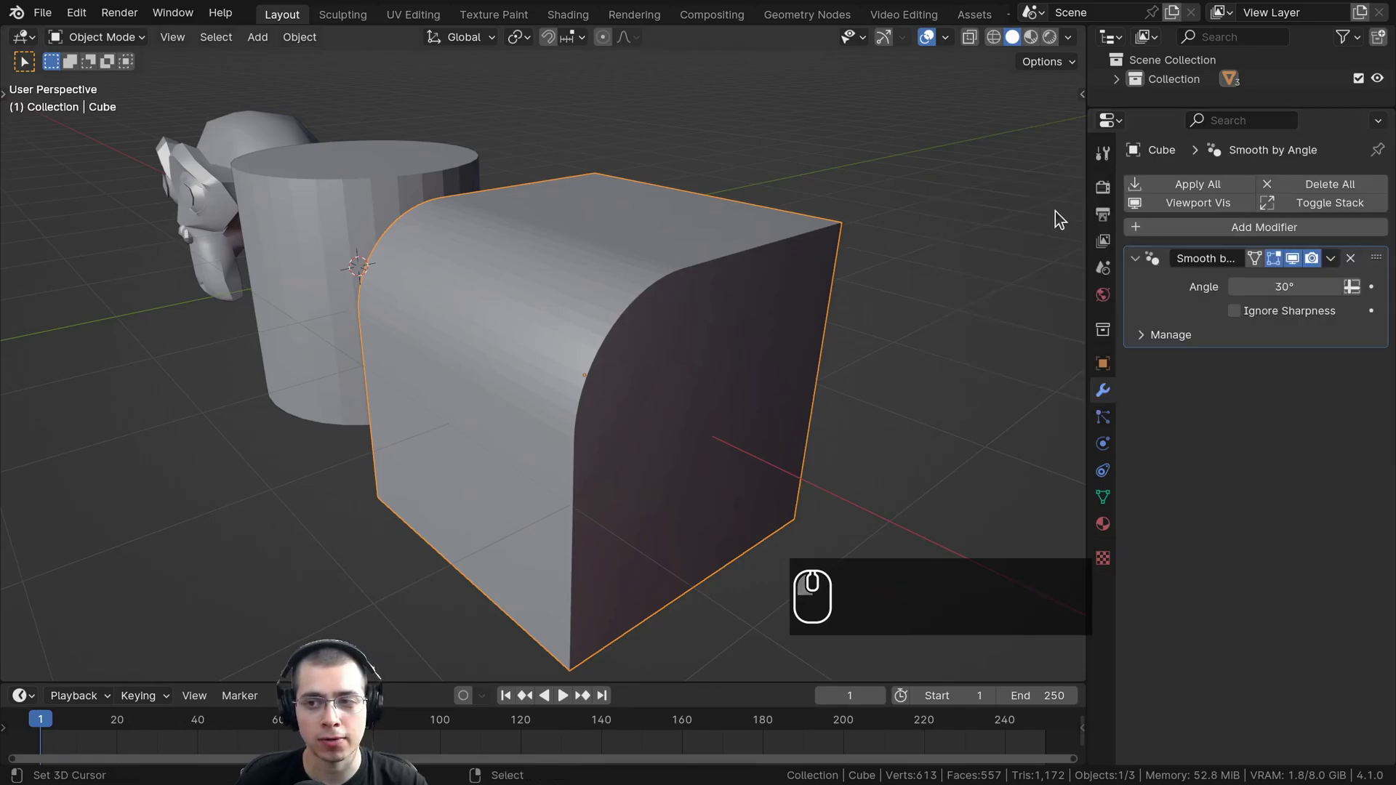
pyautogui.scroll(-3, 693, 324)
pyautogui.moveTo(693, 324); pyautogui.dragTo(661, 321, button='middle')
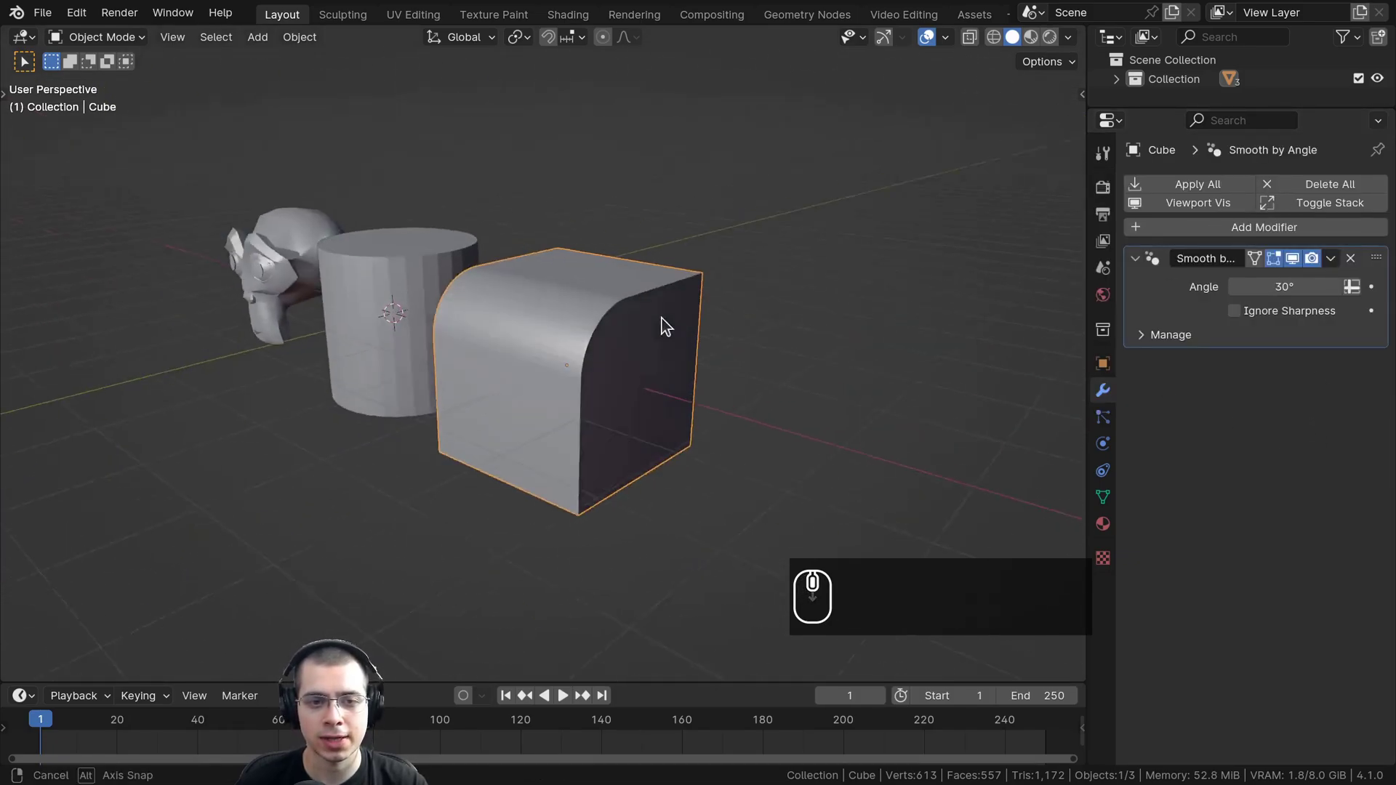
pyautogui.scroll(5, 644, 349)
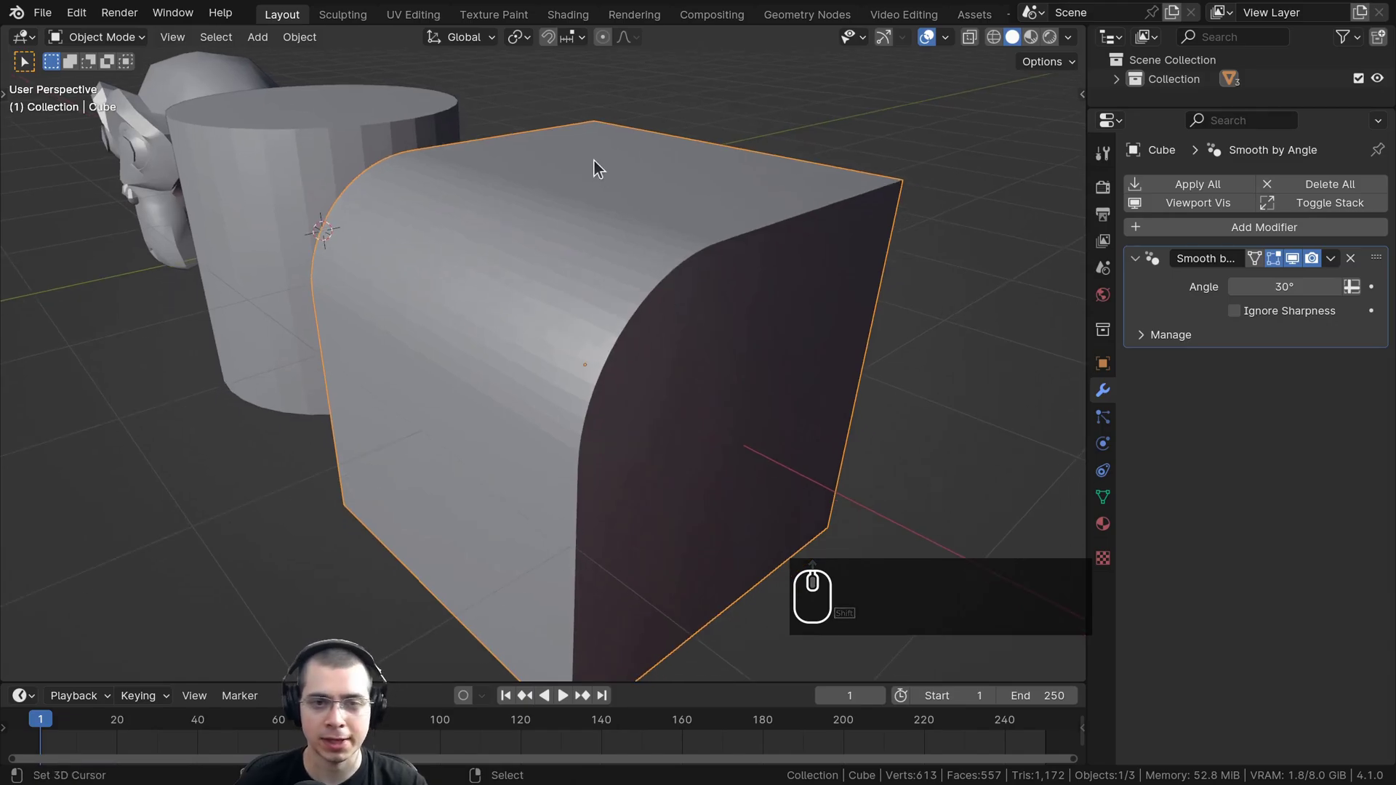
# Apply Shade Smooth to the rounded cube and deselect it to view the result
pyautogui.press('w')
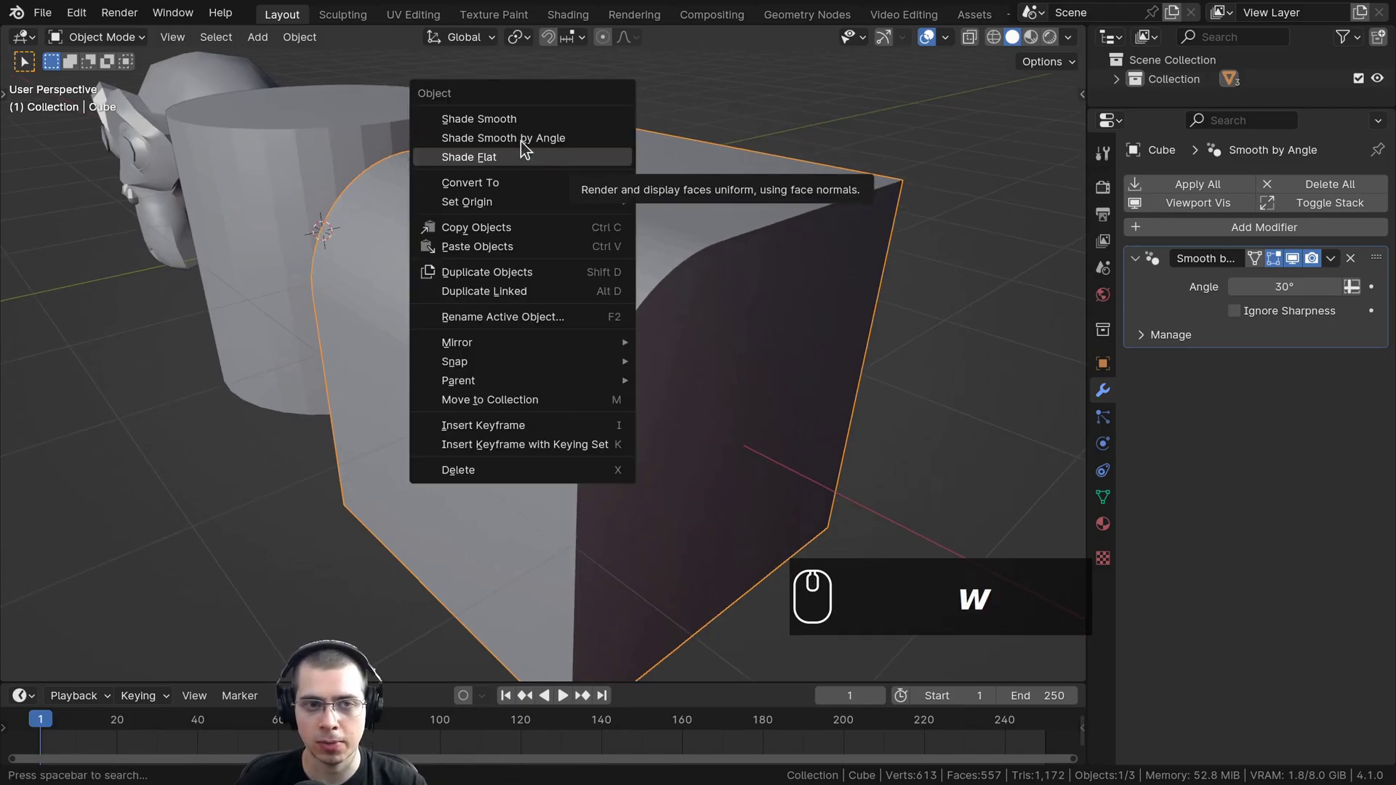
pyautogui.click(457, 120)
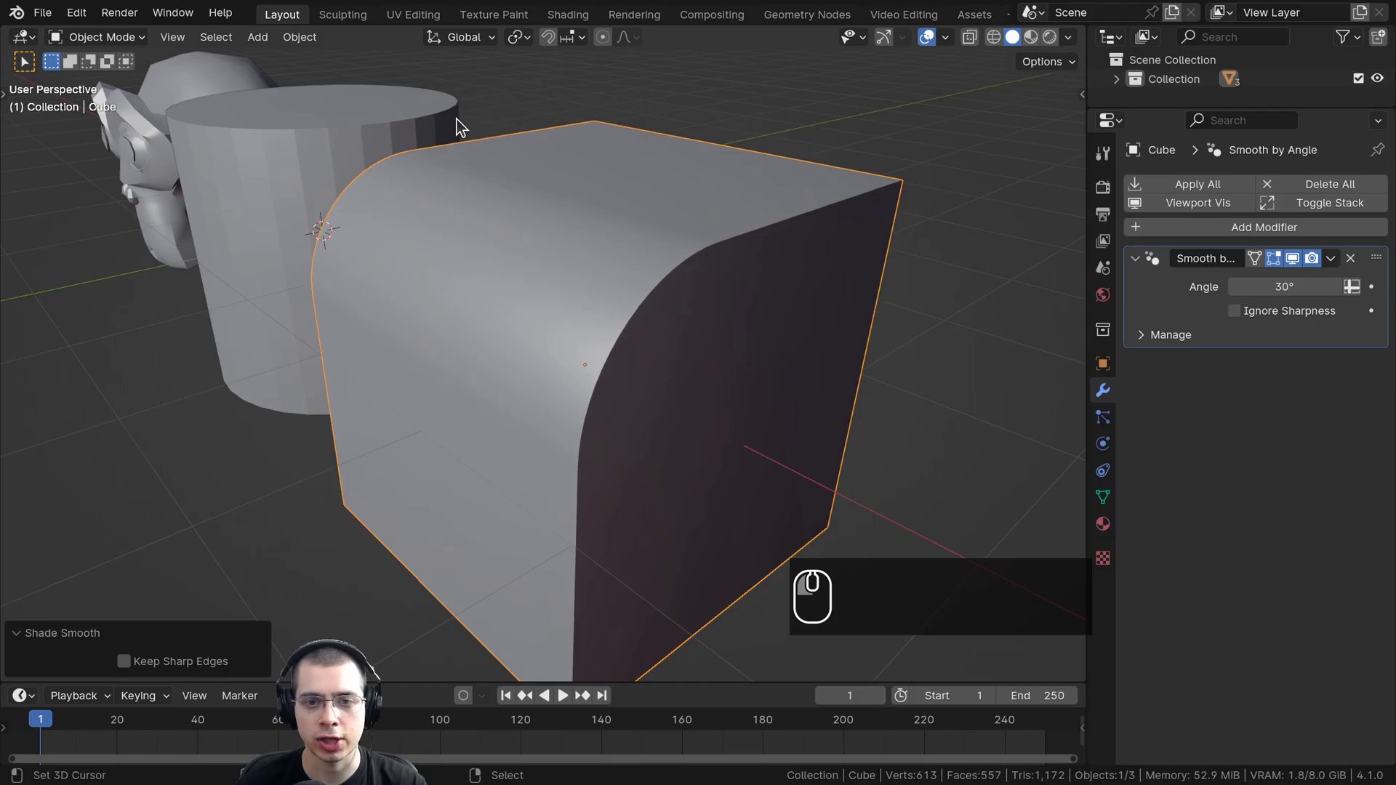
pyautogui.scroll(-4, 477, 368)
pyautogui.hotkey('alt', 'a')
pyautogui.moveTo(471, 353)
pyautogui.mouseDown(button='middle')
pyautogui.moveTo(434, 324)
pyautogui.moveTo(470, 347)
pyautogui.mouseUp(button='middle')
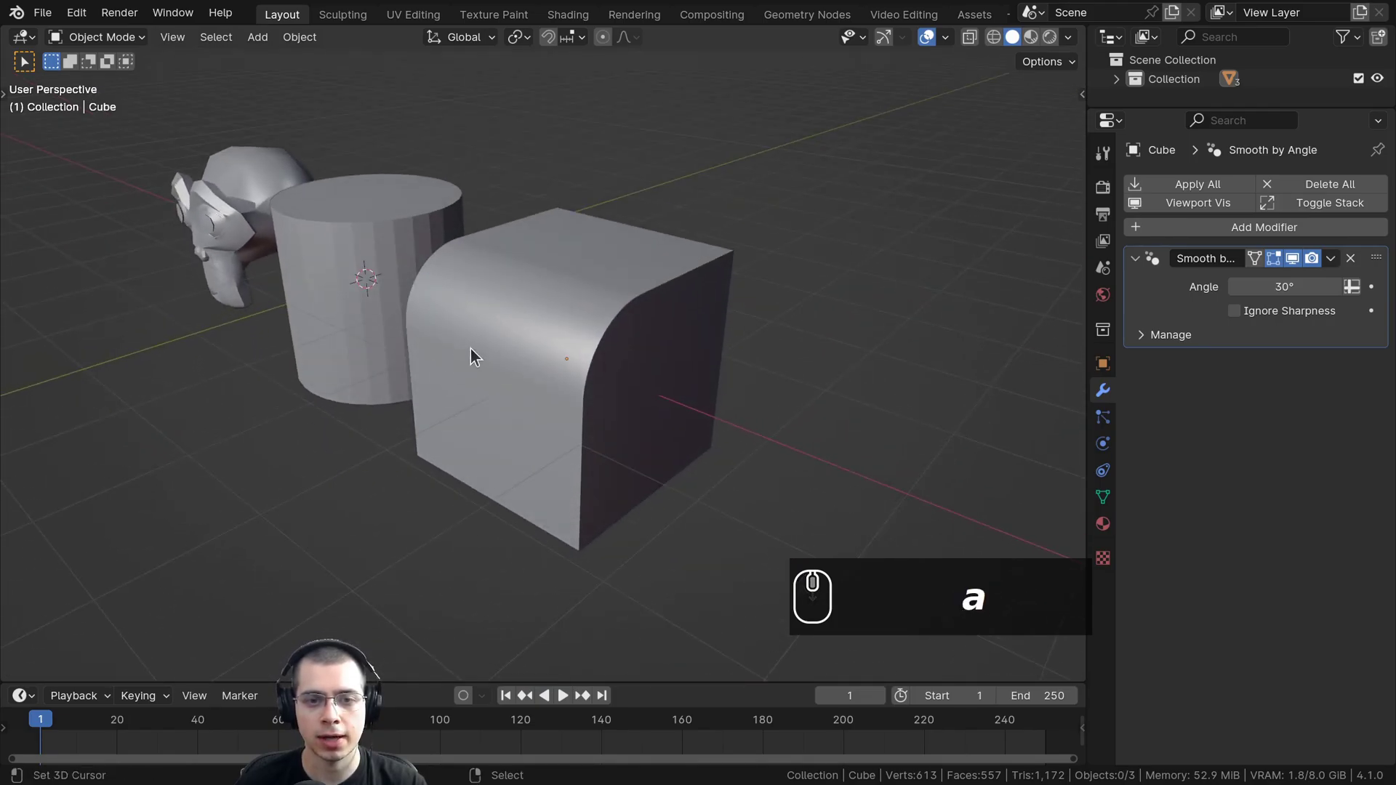
# Reselect the rounded cube, lower its Smooth by Angle modifier's angle to 0°, and check the curved surface
pyautogui.click(436, 343)
pyautogui.scroll(3, 604, 200)
pyautogui.scroll(1, 607, 182)
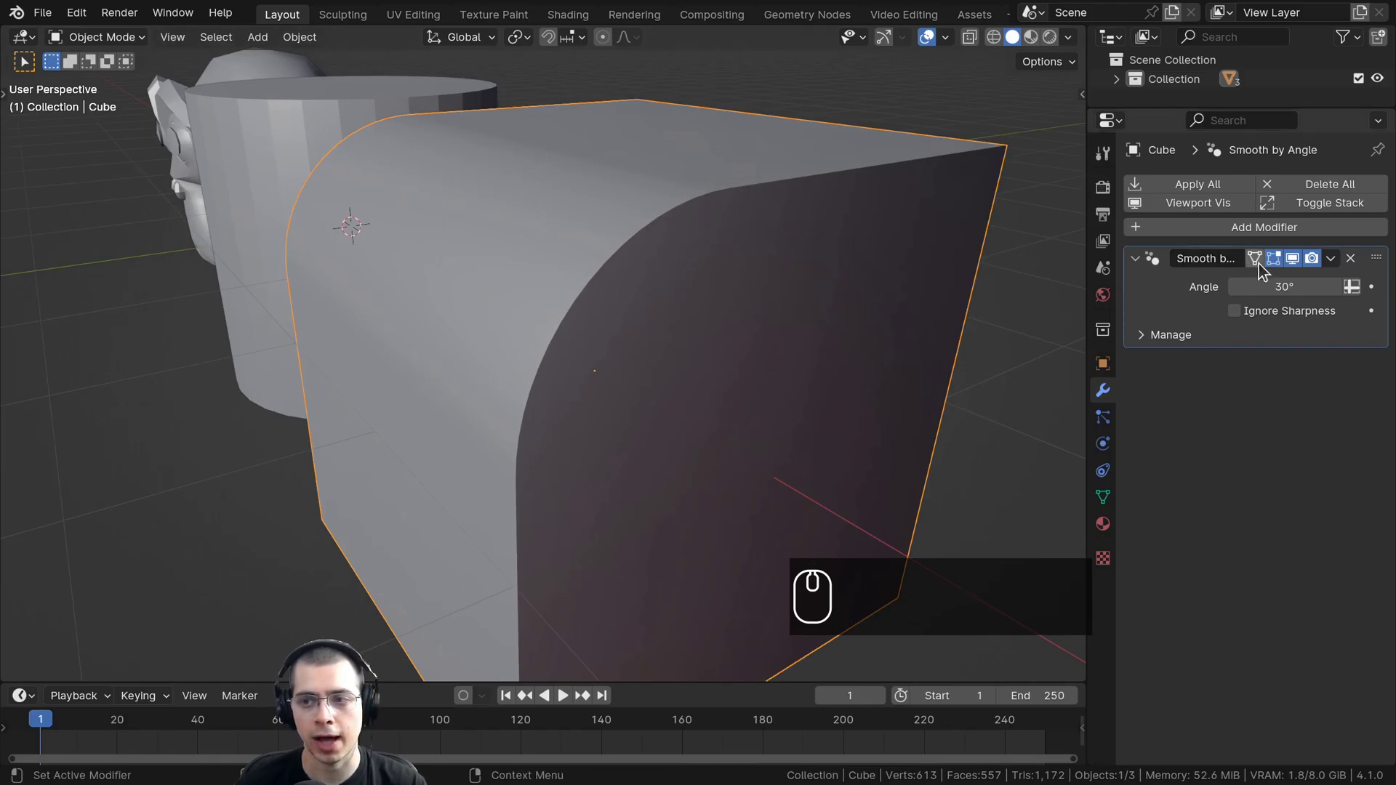
pyautogui.moveTo(1283, 286); pyautogui.dragTo(1269, 287)
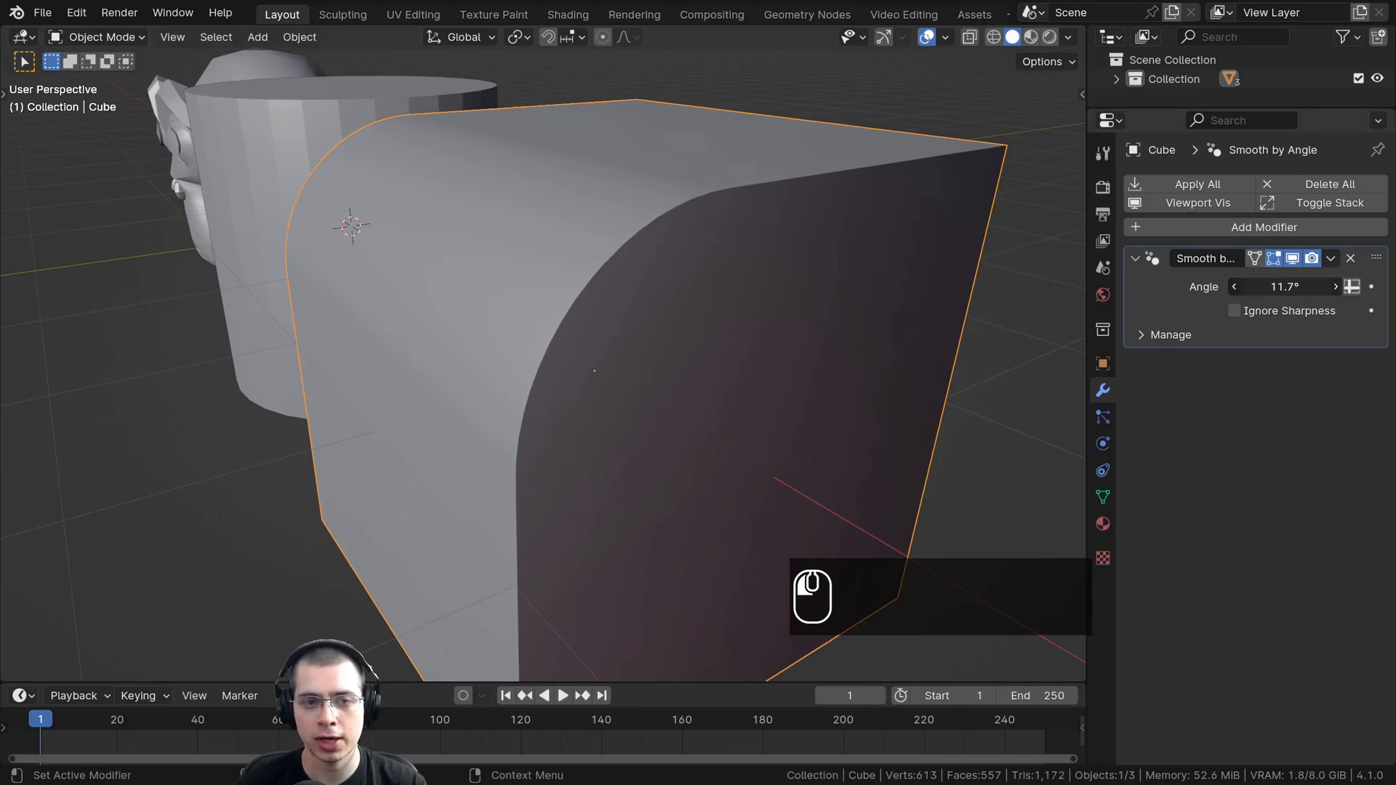
pyautogui.moveTo(549, 236); pyautogui.dragTo(582, 233, button='middle')
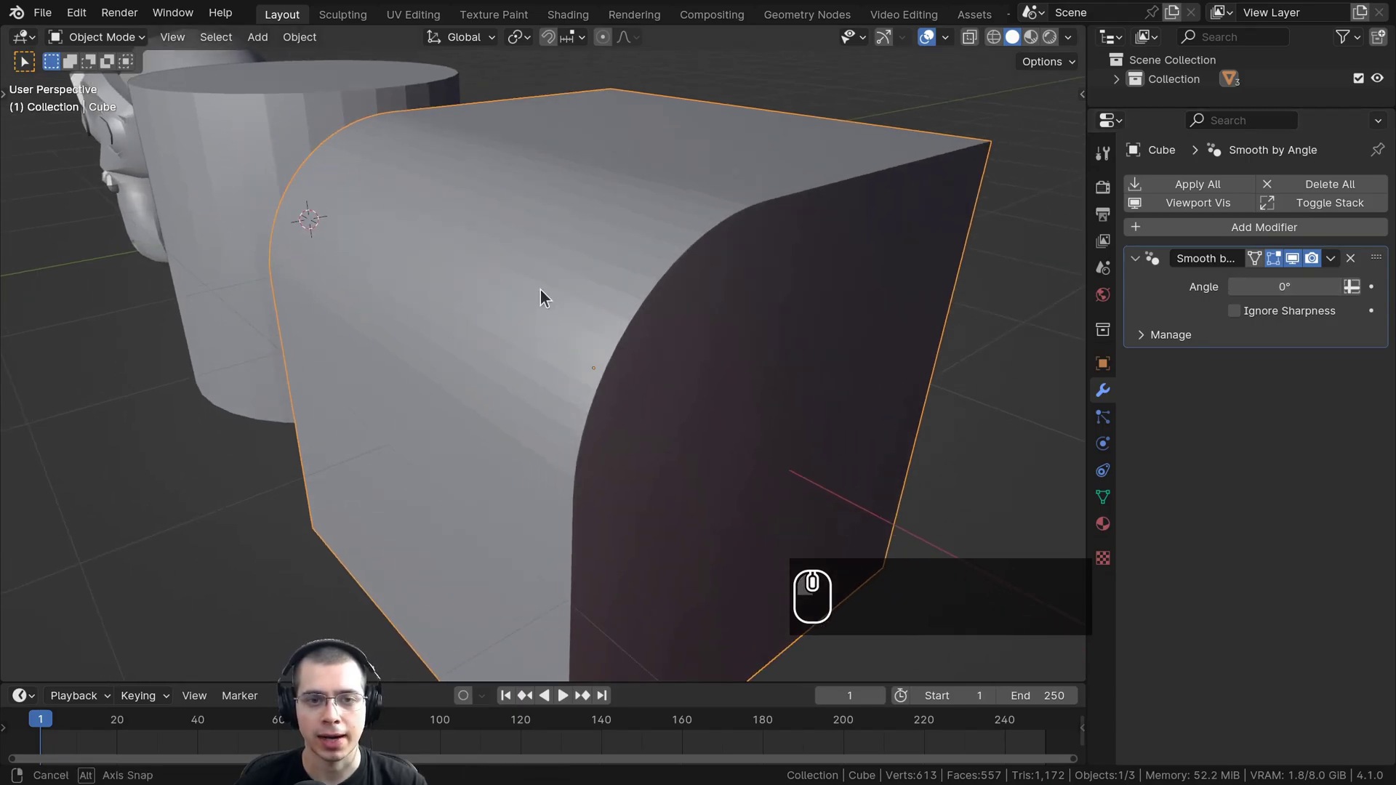
pyautogui.moveTo(542, 299); pyautogui.dragTo(545, 298, button='middle')
# Raise the rounded cube's Smooth by Angle angle to 9.02° and on to 47.2°, checking the curved surface
pyautogui.moveTo(1276, 287); pyautogui.dragTo(1281, 286)
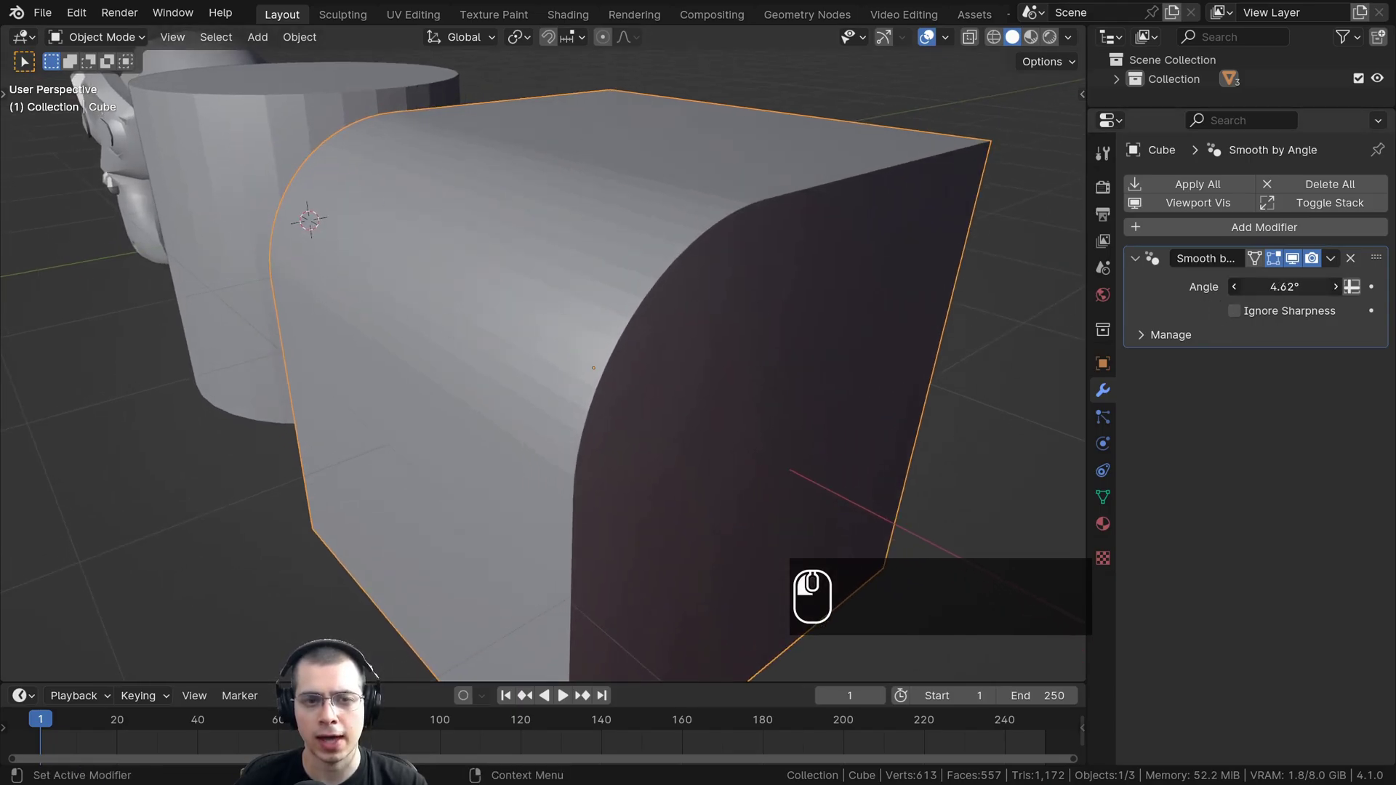
pyautogui.scroll(2, 683, 156)
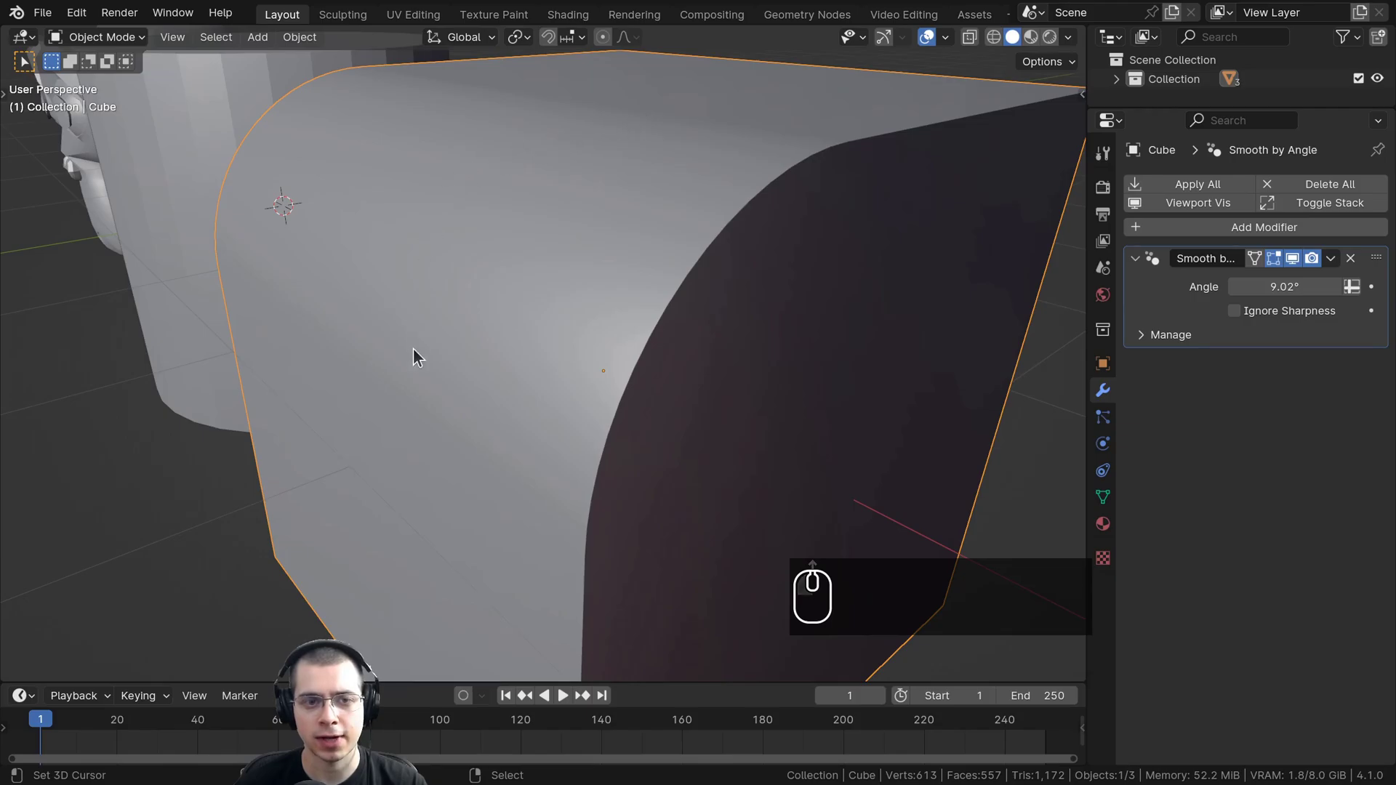
pyautogui.moveTo(573, 89); pyautogui.dragTo(551, 84, button='middle')
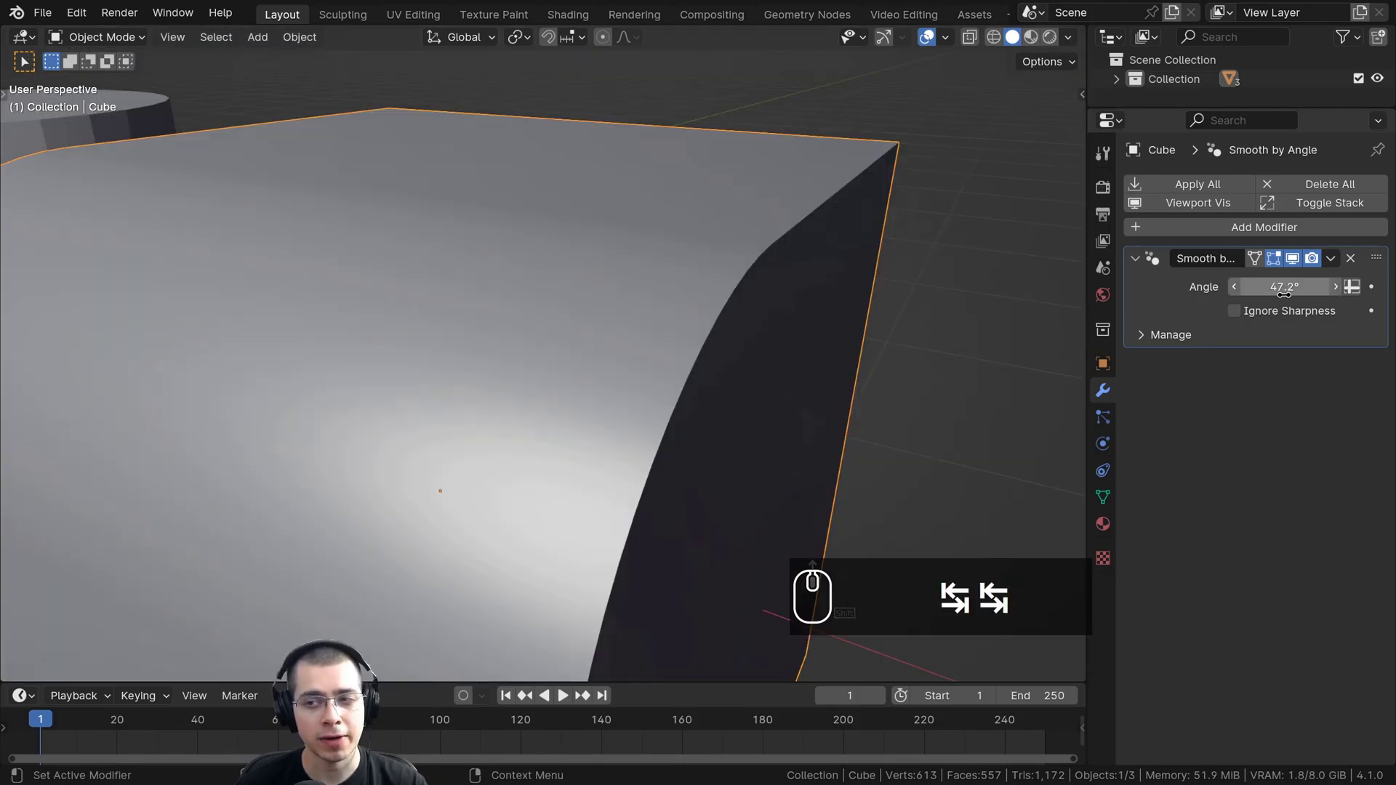
# Set the cube's Smooth by Angle angle to 91°, inspect its corner and mesh edges, and lower the angle to 88.5°
pyautogui.click(1288, 286)
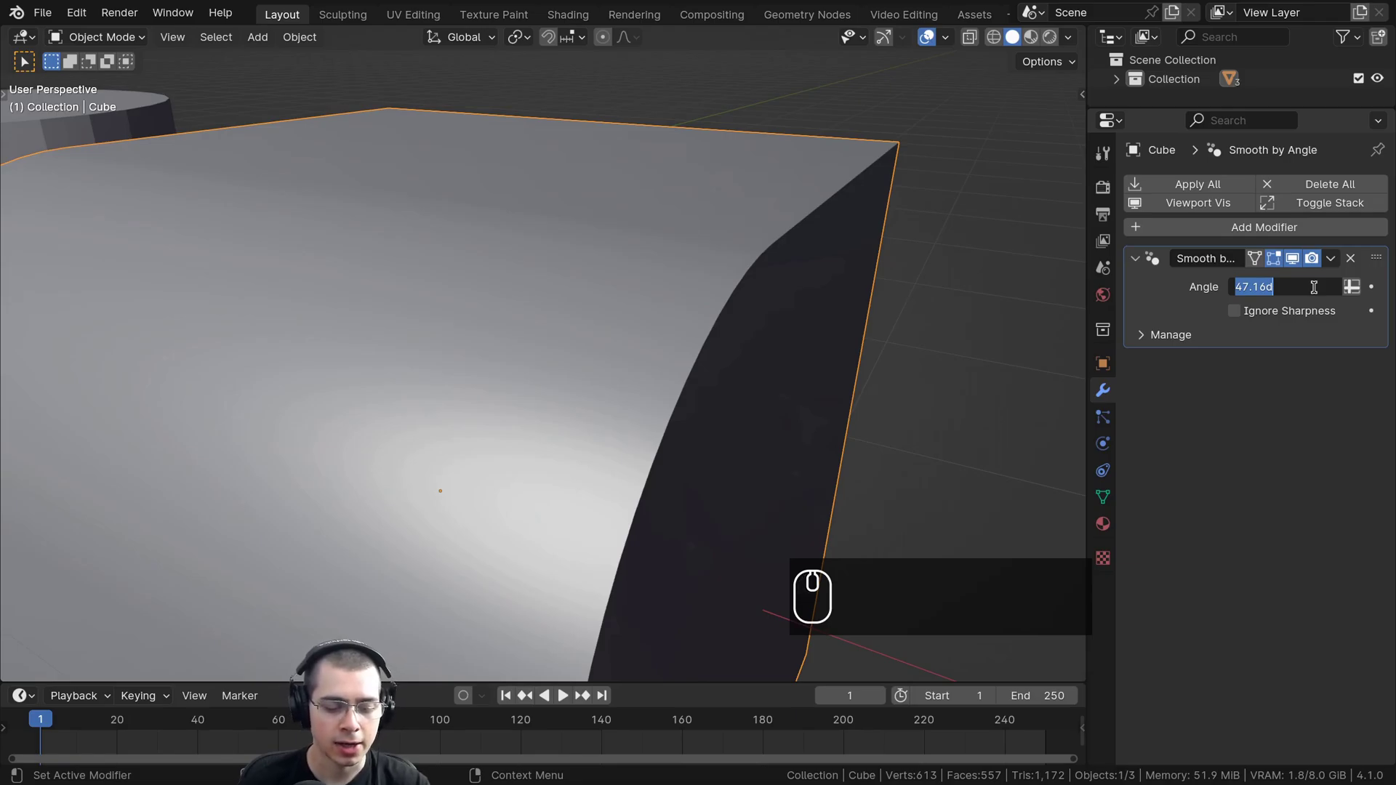
pyautogui.write('91')
pyautogui.press('Return')
pyautogui.keyDown('shift'); pyautogui.moveTo(720, 334); pyautogui.dragTo(762, 205, button='middle'); pyautogui.keyUp('shift')
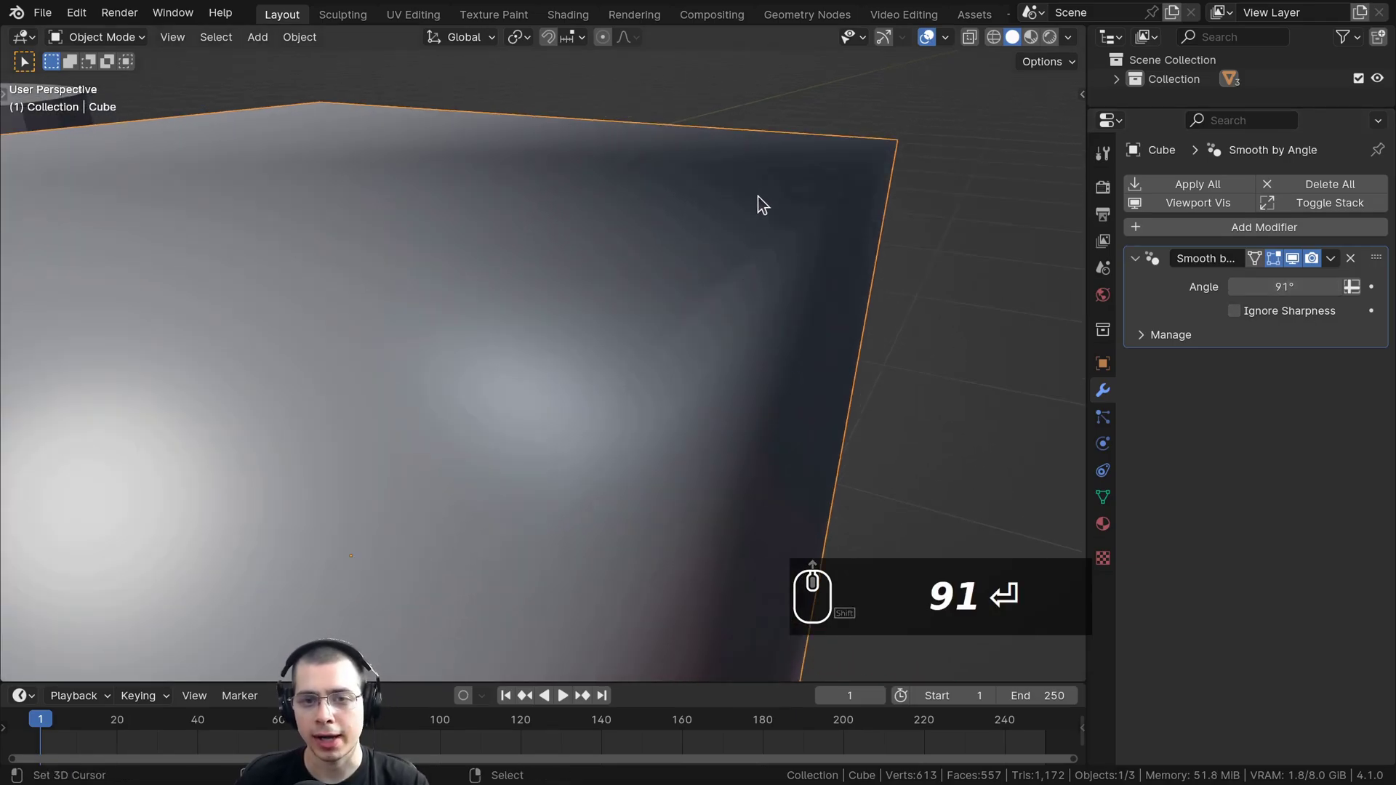
pyautogui.press('Tab')
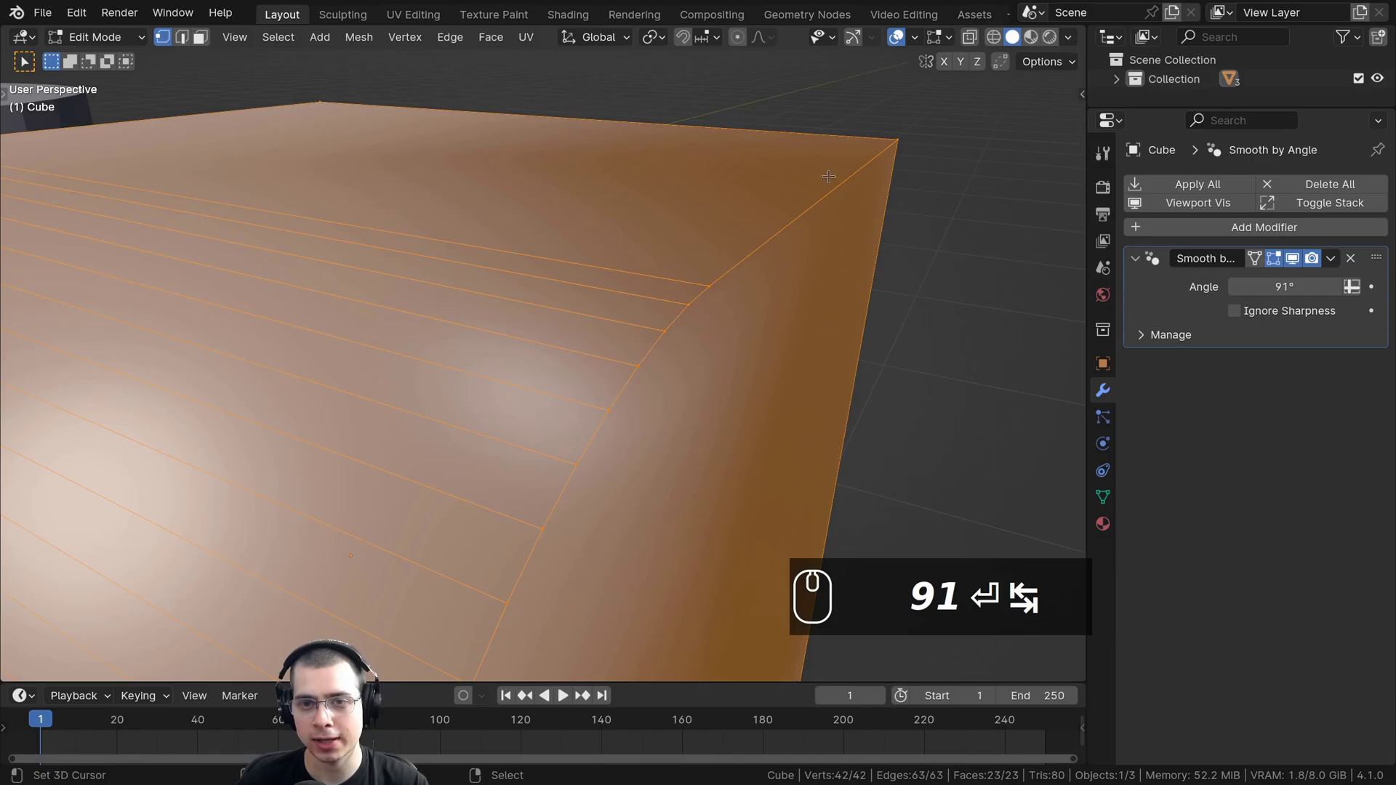
pyautogui.press('Tab')
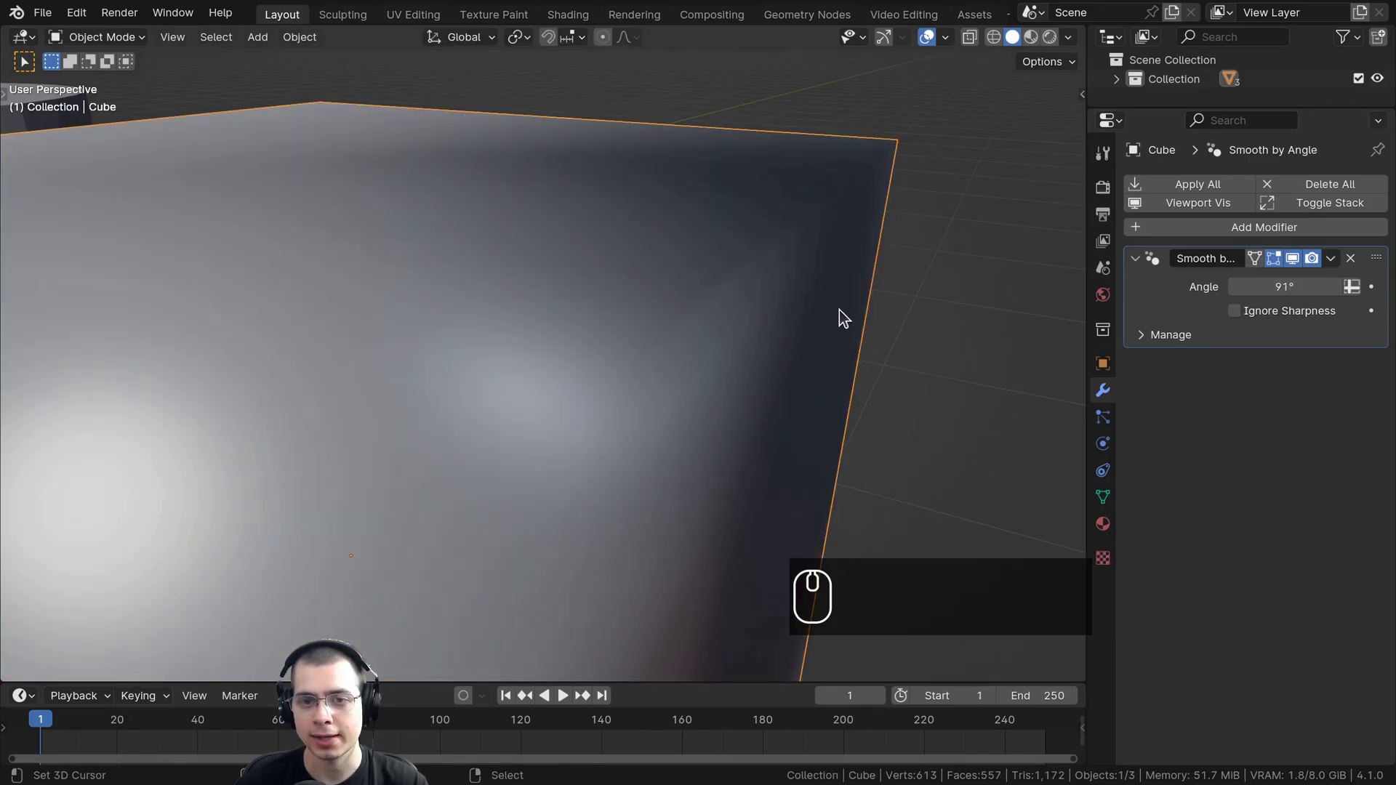
pyautogui.moveTo(1275, 288); pyautogui.dragTo(1246, 287)
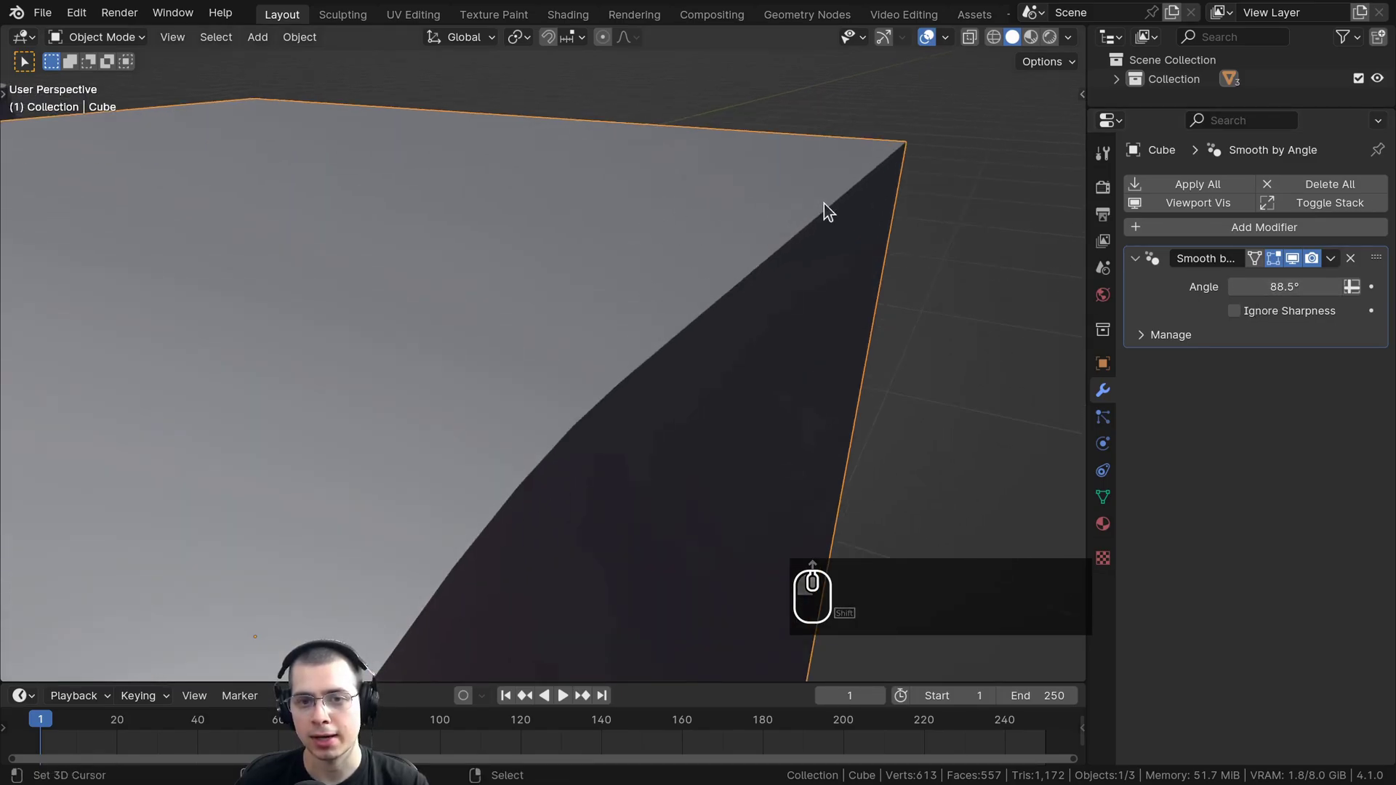
# Reposition the Suzanne monkey head beside the cylinder
pyautogui.scroll(-5, 779, 334)
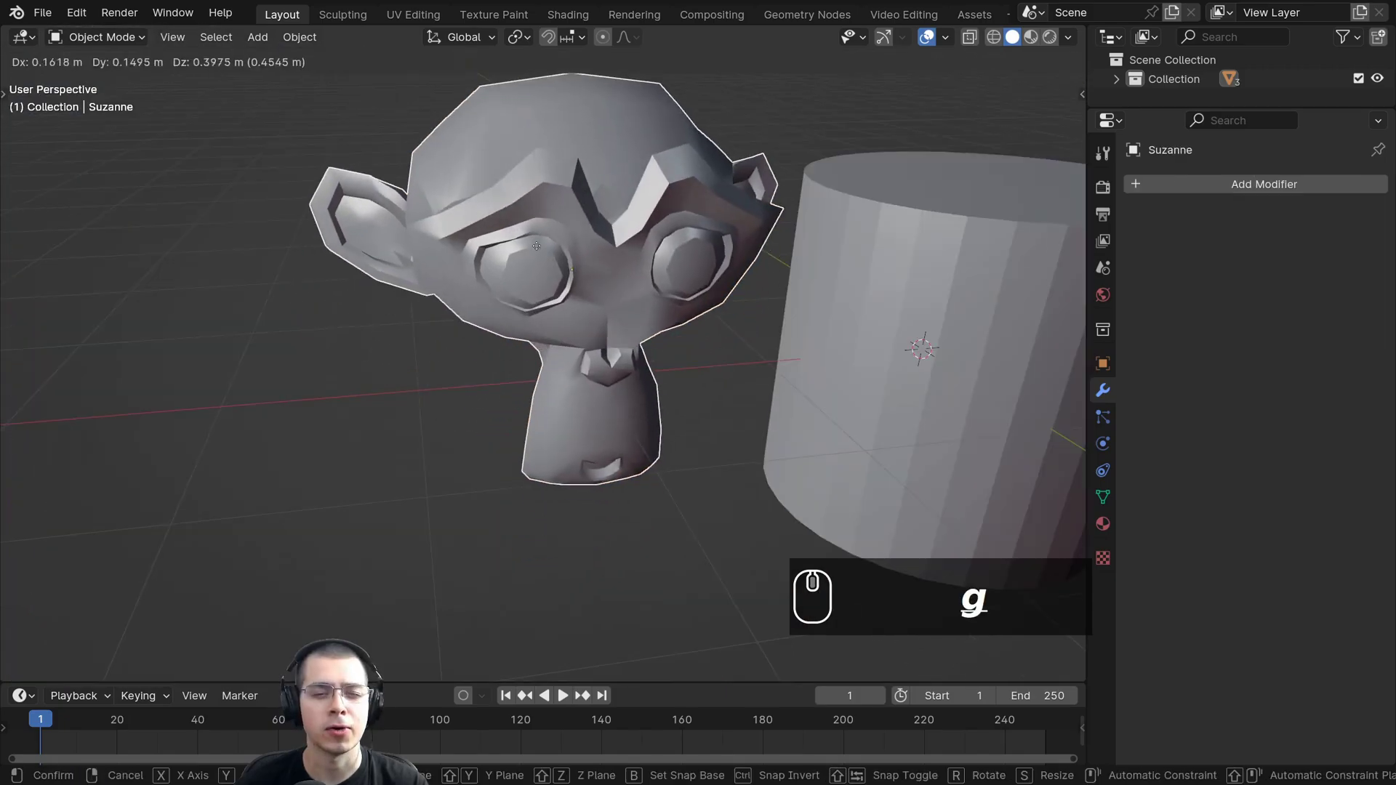
pyautogui.click(531, 248)
pyautogui.keyDown('shift'); pyautogui.moveTo(531, 249); pyautogui.dragTo(547, 247, button='middle'); pyautogui.keyUp('shift')
pyautogui.scroll(2, 547, 249)
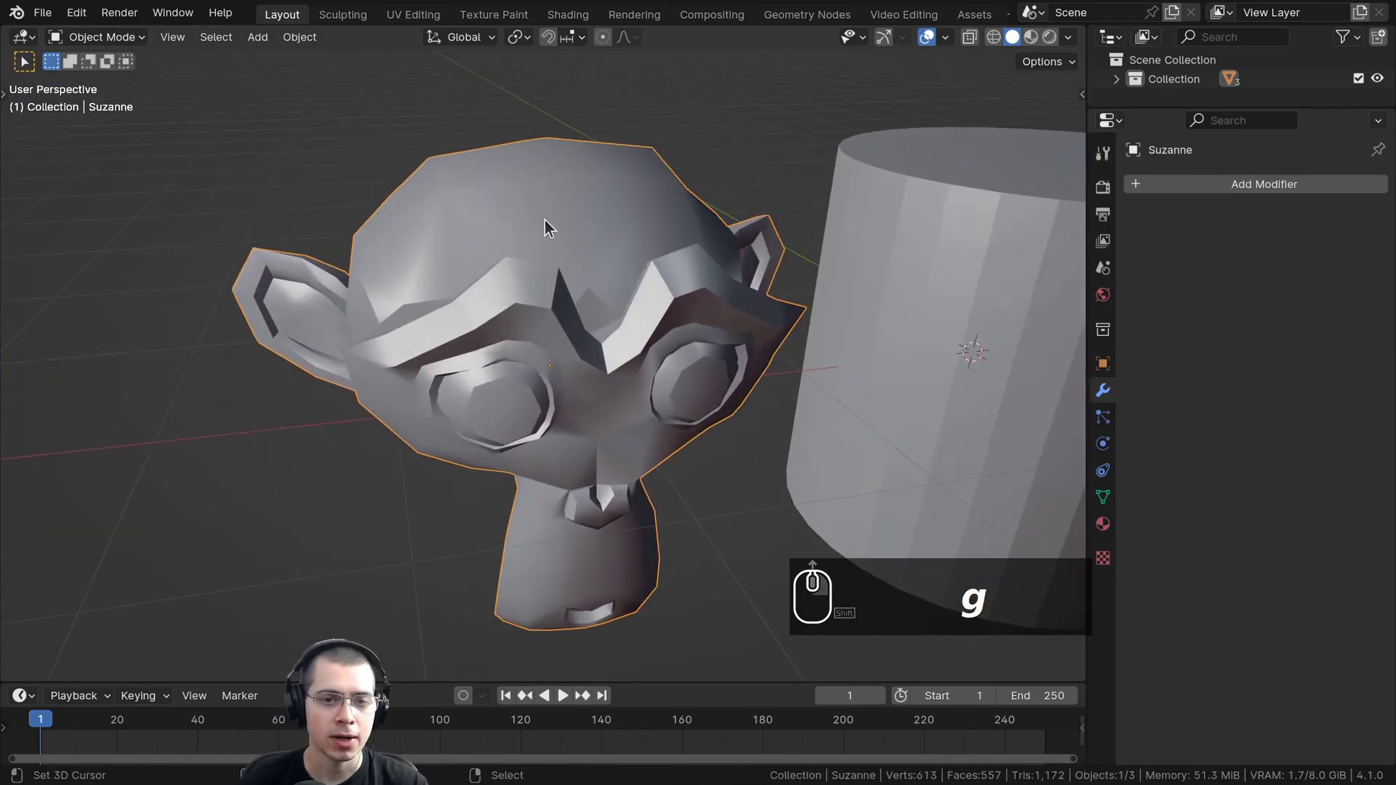
# Review Suzanne's shading options and examine the marked sharp edges on its head in Edit Mode
pyautogui.press('w')
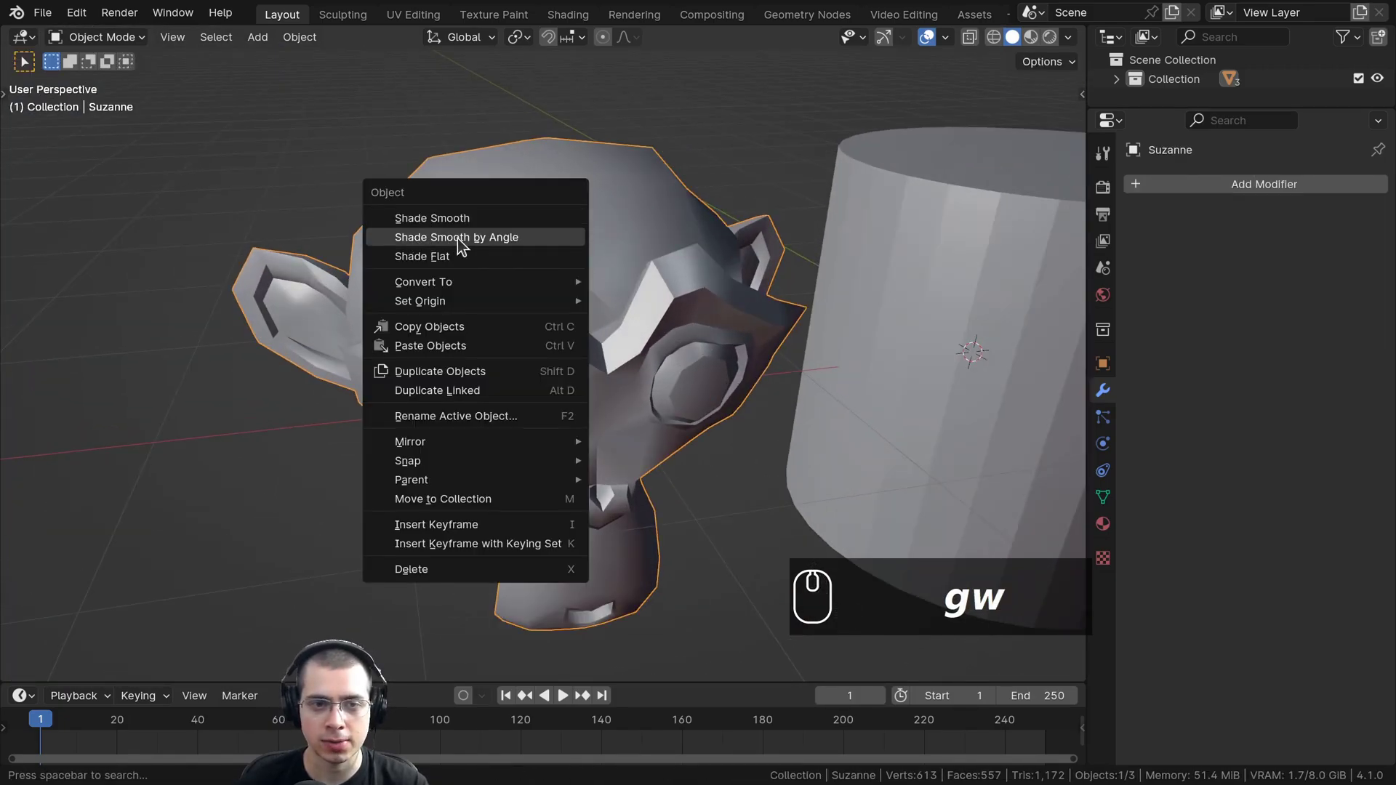
pyautogui.press('Tab')
pyautogui.scroll(3, 523, 303)
pyautogui.scroll(-2, 554, 305)
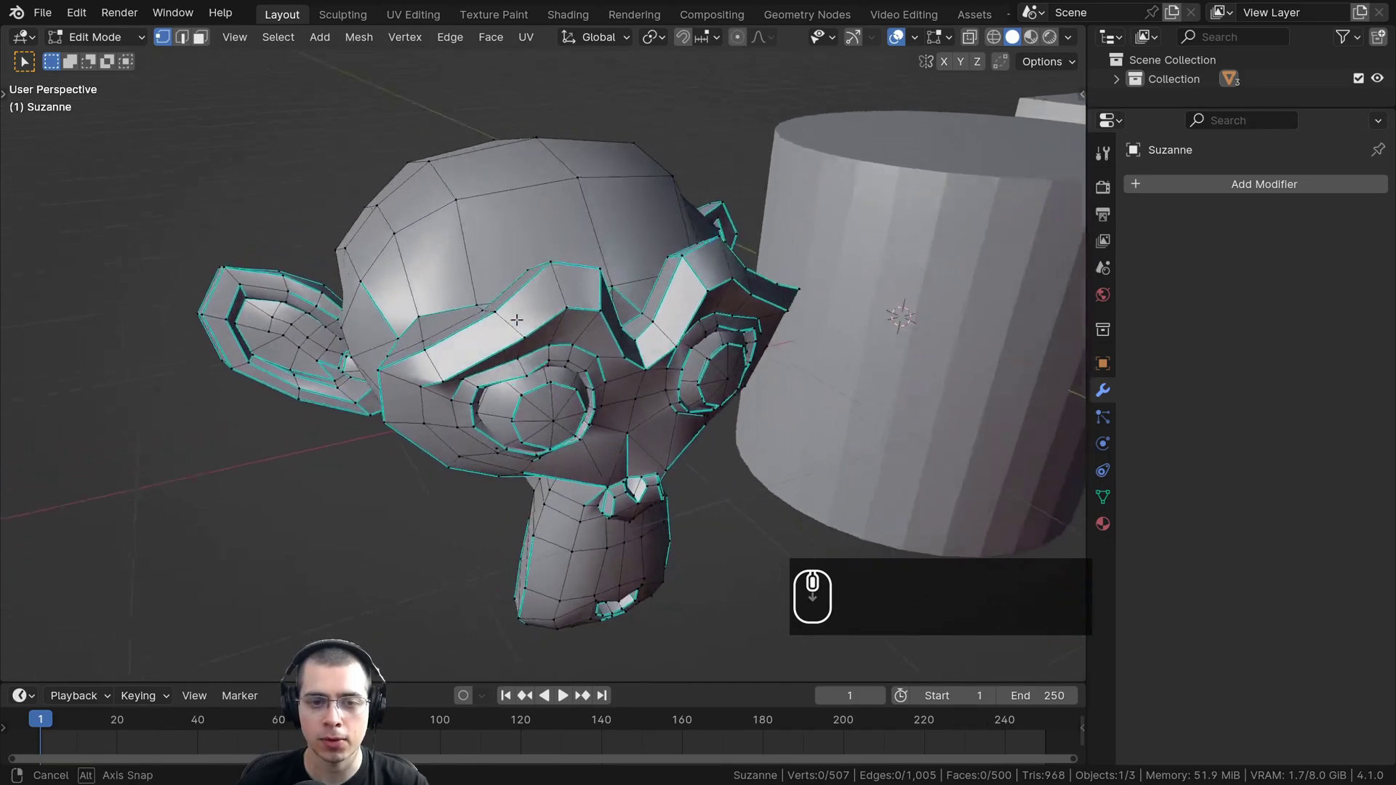
pyautogui.press('Tab')
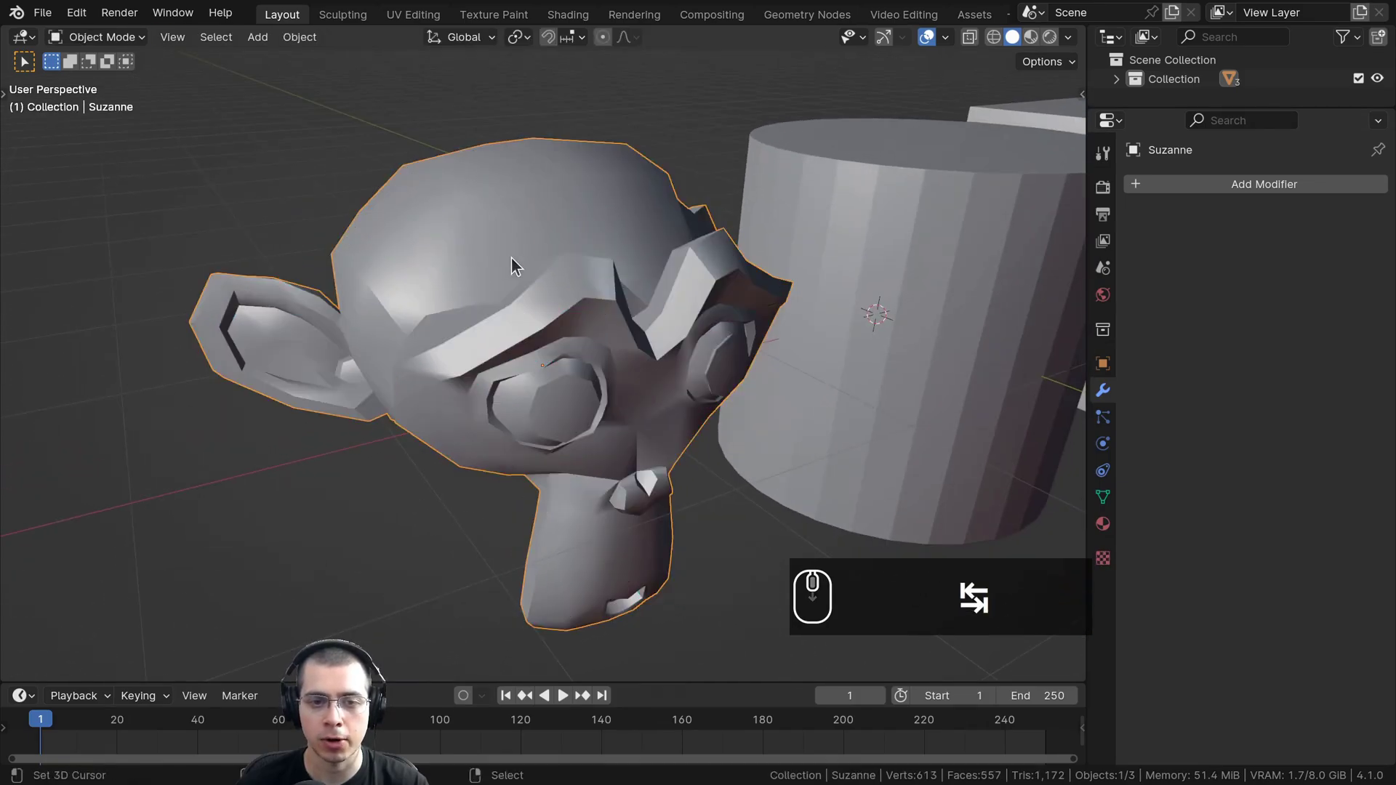
# Add a Smooth by Angle modifier to Suzanne and check the shading of its face
pyautogui.click(1196, 189)
pyautogui.write('smoo')
pyautogui.press('Down')
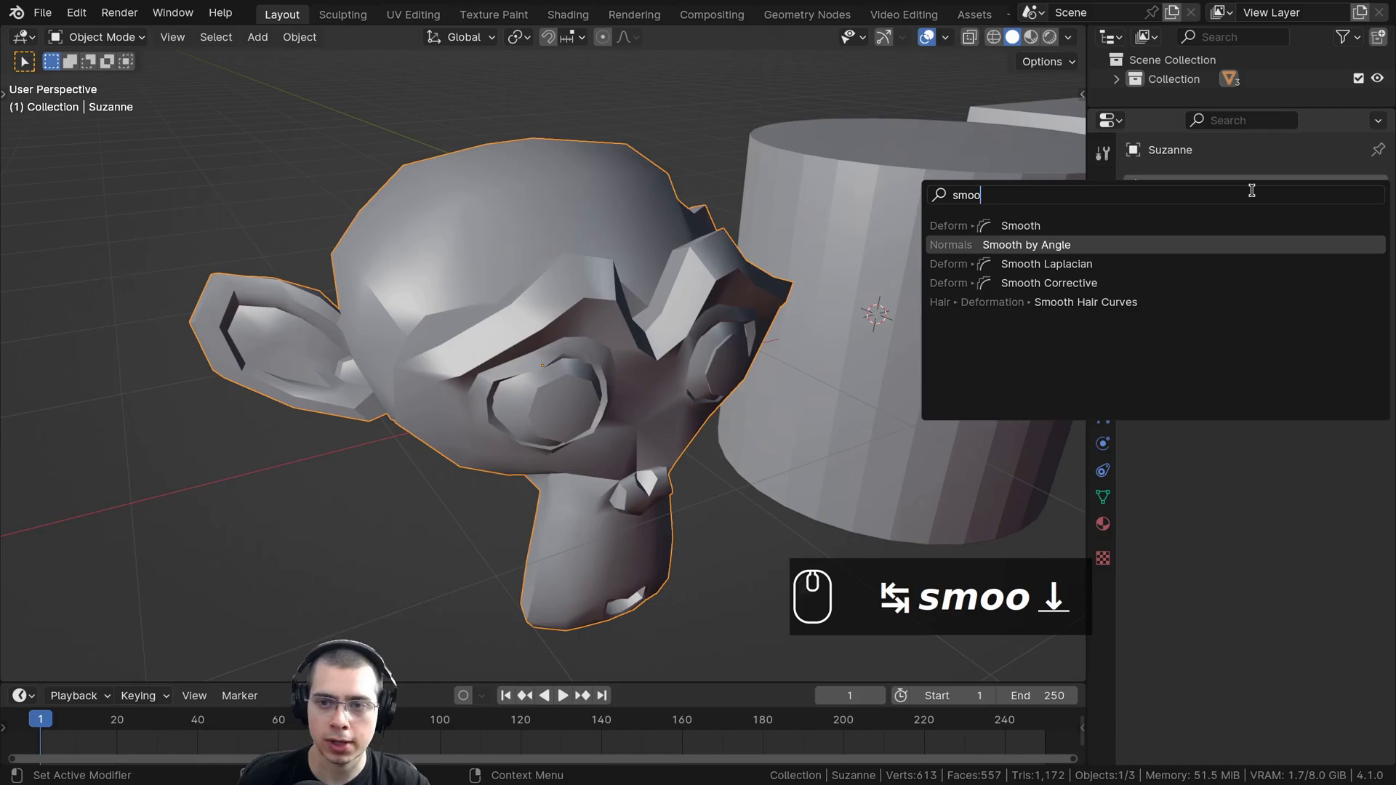
pyautogui.press('Return')
pyautogui.scroll(2, 836, 309)
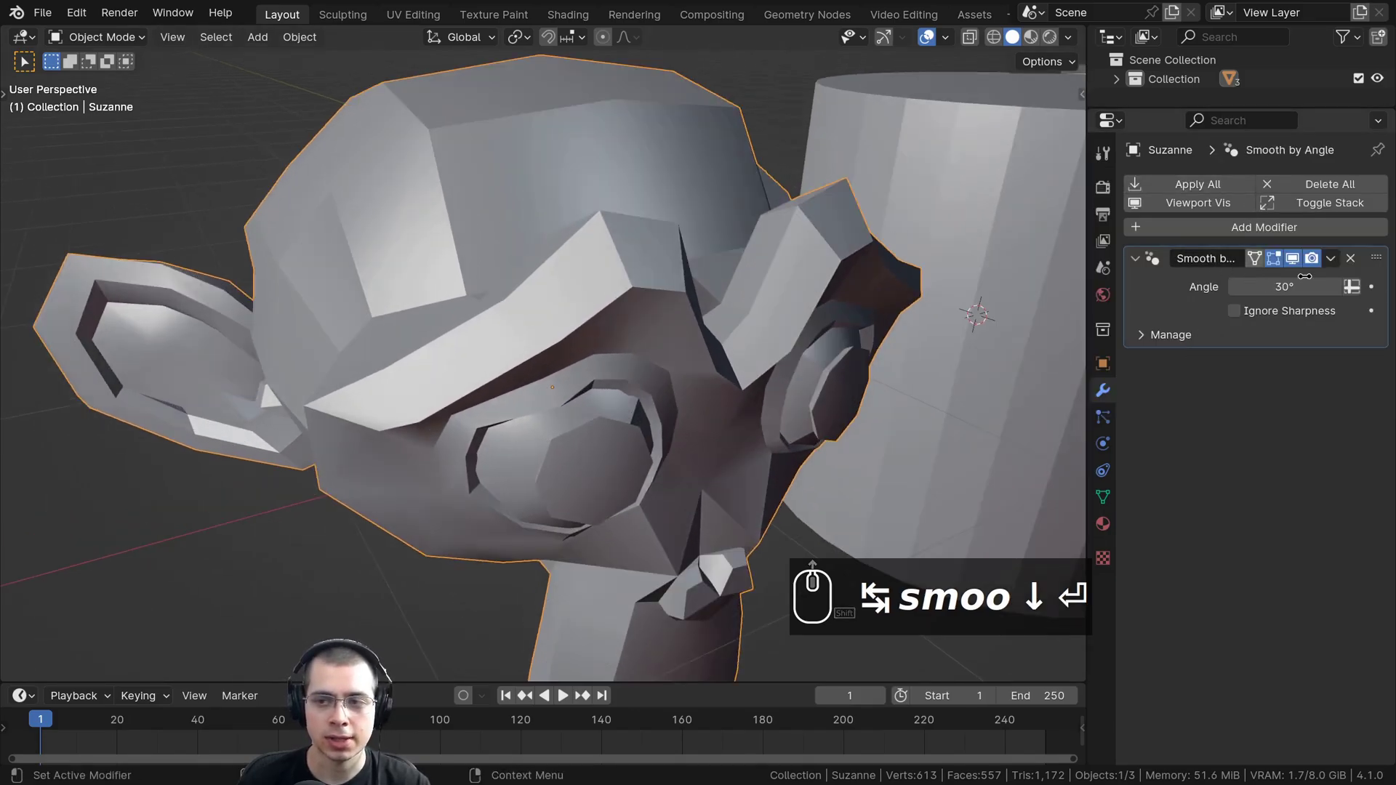
# Raise Suzanne's Smooth by Angle angle to 49.5° and check the shading around the brow
pyautogui.moveTo(1283, 286); pyautogui.dragTo(1318, 287)
pyautogui.moveTo(640, 317); pyautogui.dragTo(608, 300, button='middle')
pyautogui.scroll(1, 608, 299)
pyautogui.press('Tab')
pyautogui.press('Tab')
pyautogui.moveTo(655, 182); pyautogui.dragTo(768, 210, button='middle')
pyautogui.scroll(1, 768, 209)
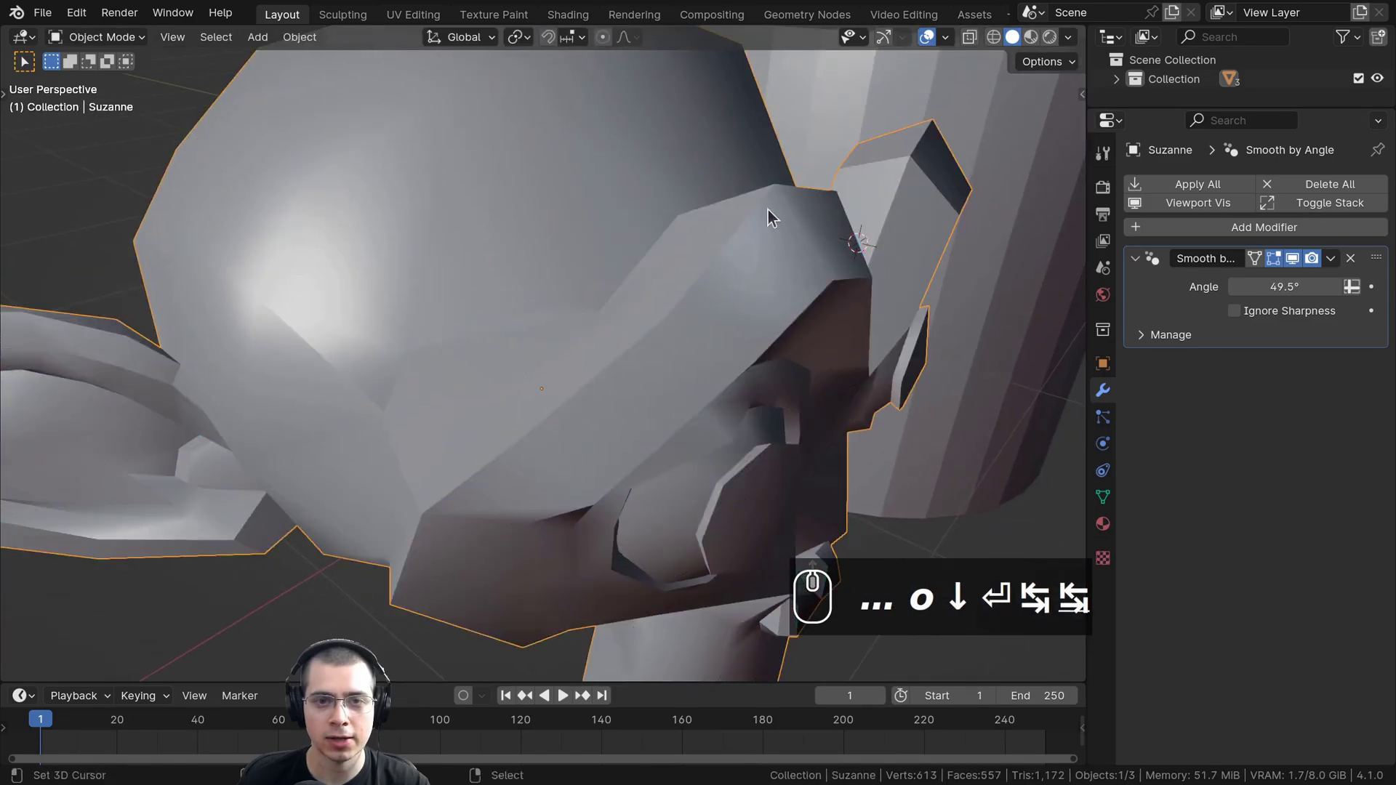
pyautogui.scroll(-1, 630, 317)
# Widen the modifier settings area and examine the sharp edges along Suzanne's brow in Edit Mode
pyautogui.moveTo(1086, 221); pyautogui.dragTo(1025, 223)
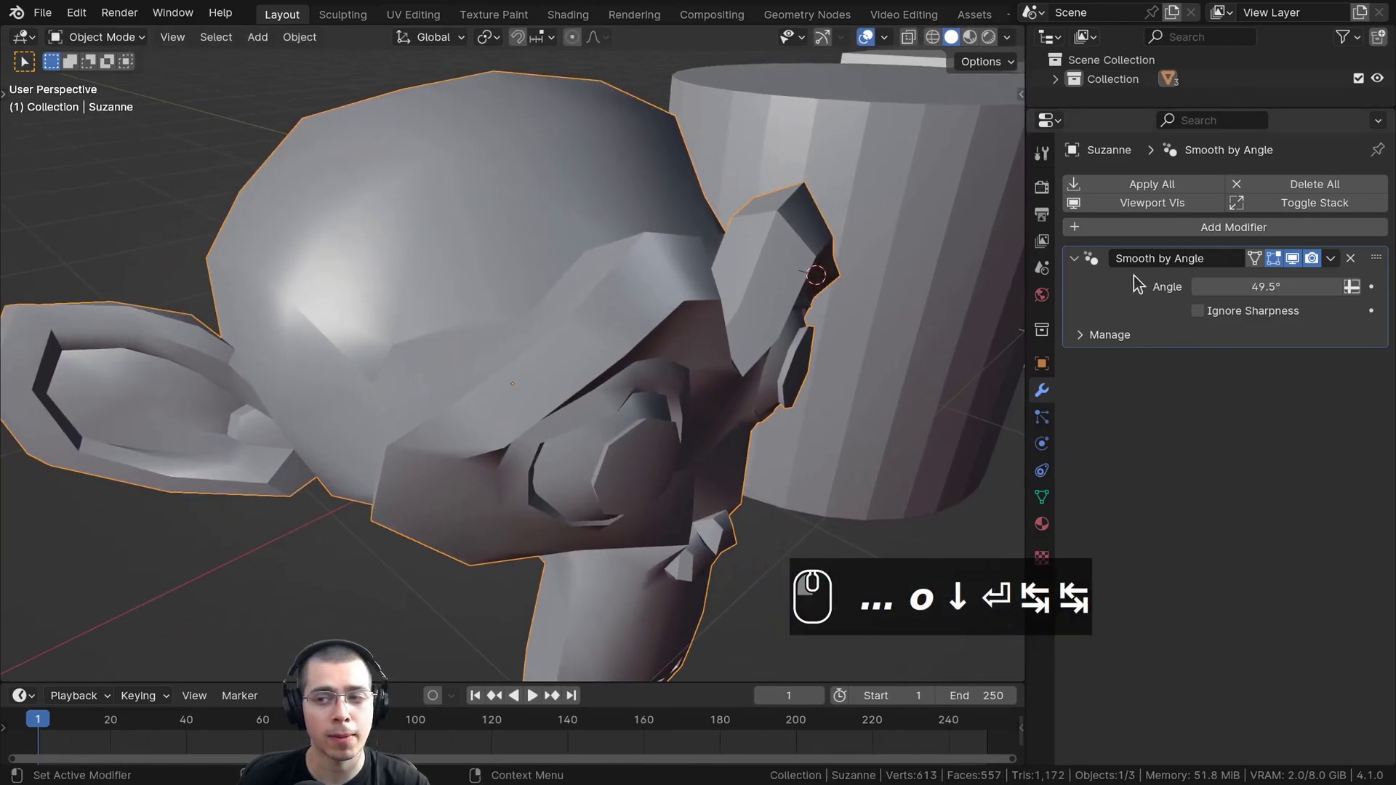
pyautogui.press('Tab')
pyautogui.scroll(2, 791, 125)
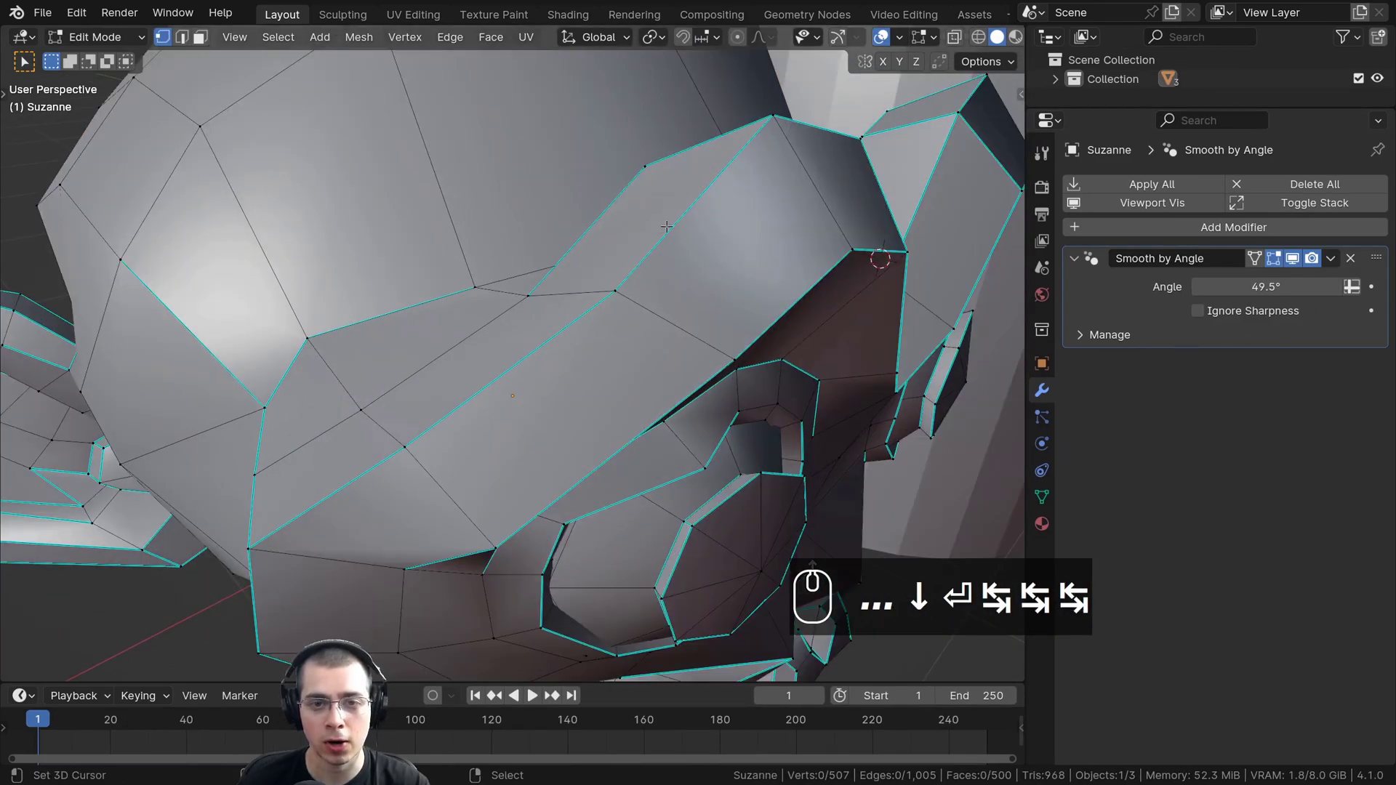
pyautogui.press('Tab')
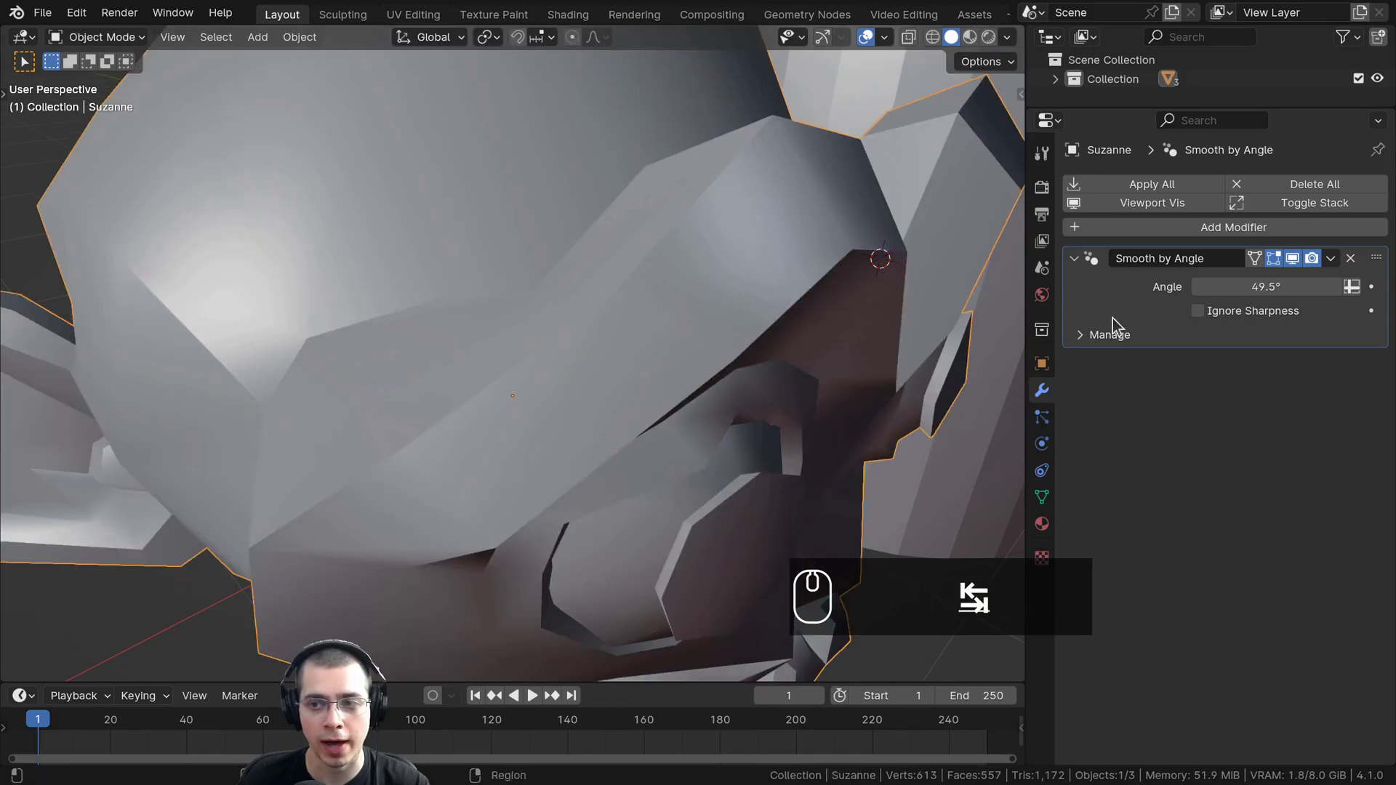
# Enable Ignore Sharpness on Suzanne's Smooth by Angle modifier and raise its angle to 94.6°, checking the face
pyautogui.click(1197, 311)
pyautogui.moveTo(760, 270); pyautogui.dragTo(752, 265, button='middle')
pyautogui.moveTo(1240, 280); pyautogui.dragTo(1308, 281)
pyautogui.scroll(-4, 730, 311)
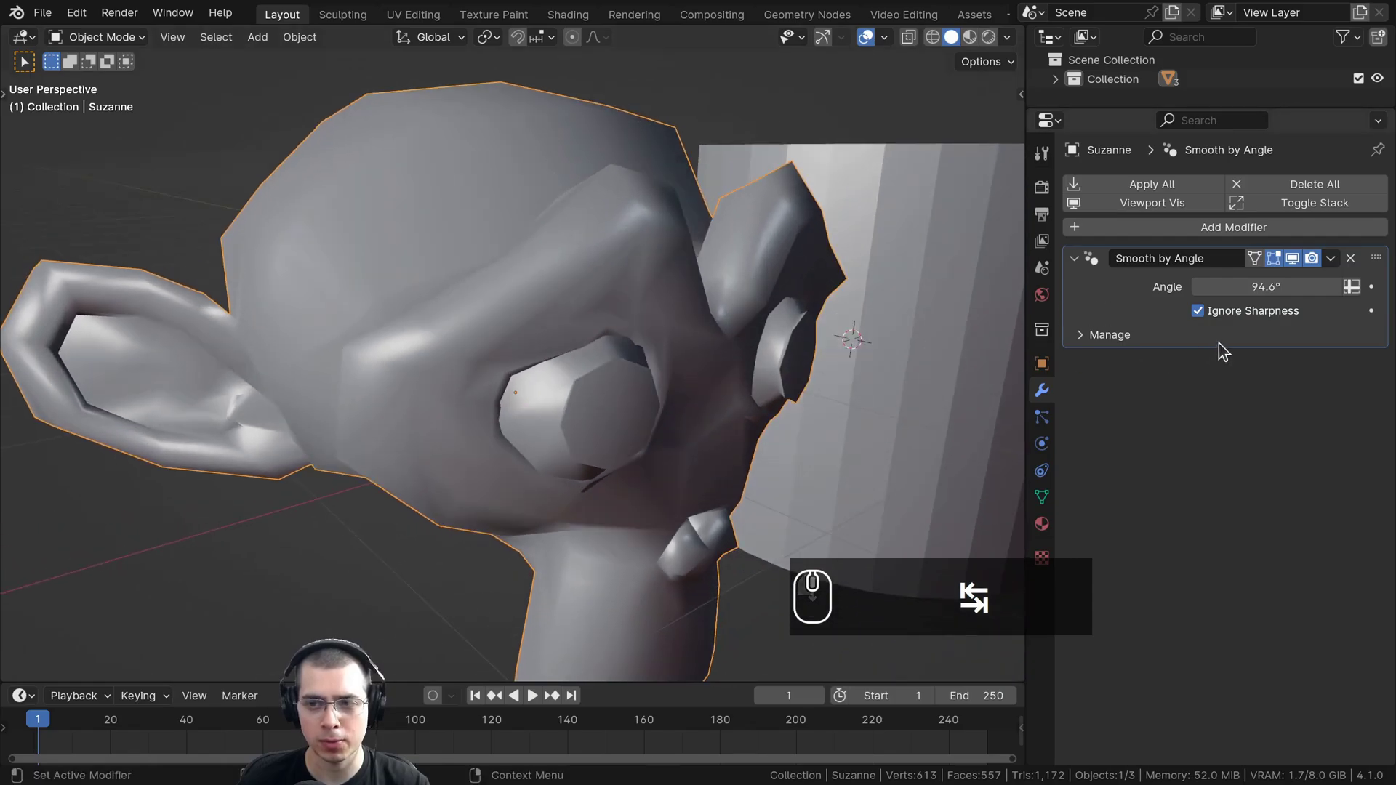
pyautogui.scroll(3, 817, 318)
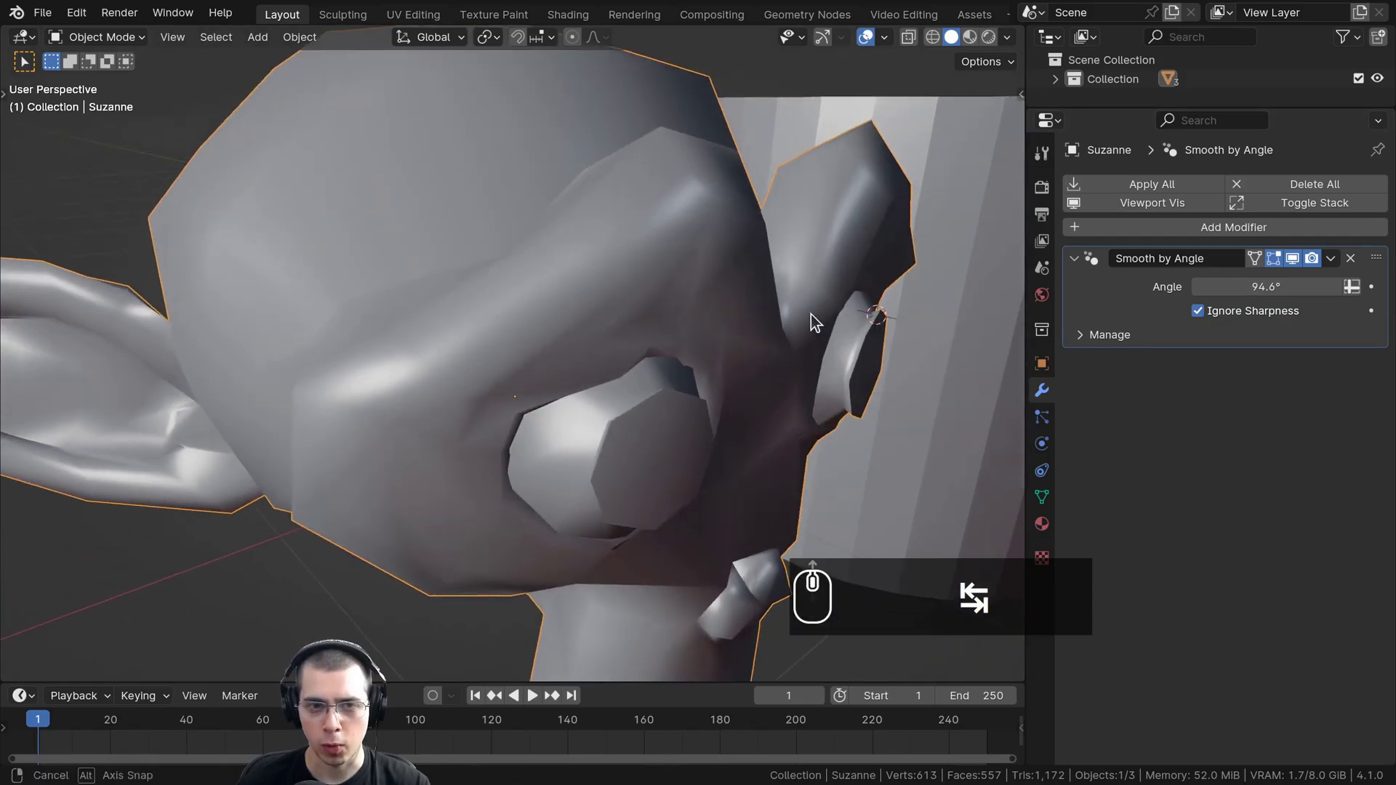
# Disable Ignore Sharpness on Suzanne's modifier and inspect the marked sharp edges of the brow in Edit Mode
pyautogui.click(1198, 311)
pyautogui.scroll(5, 590, 325)
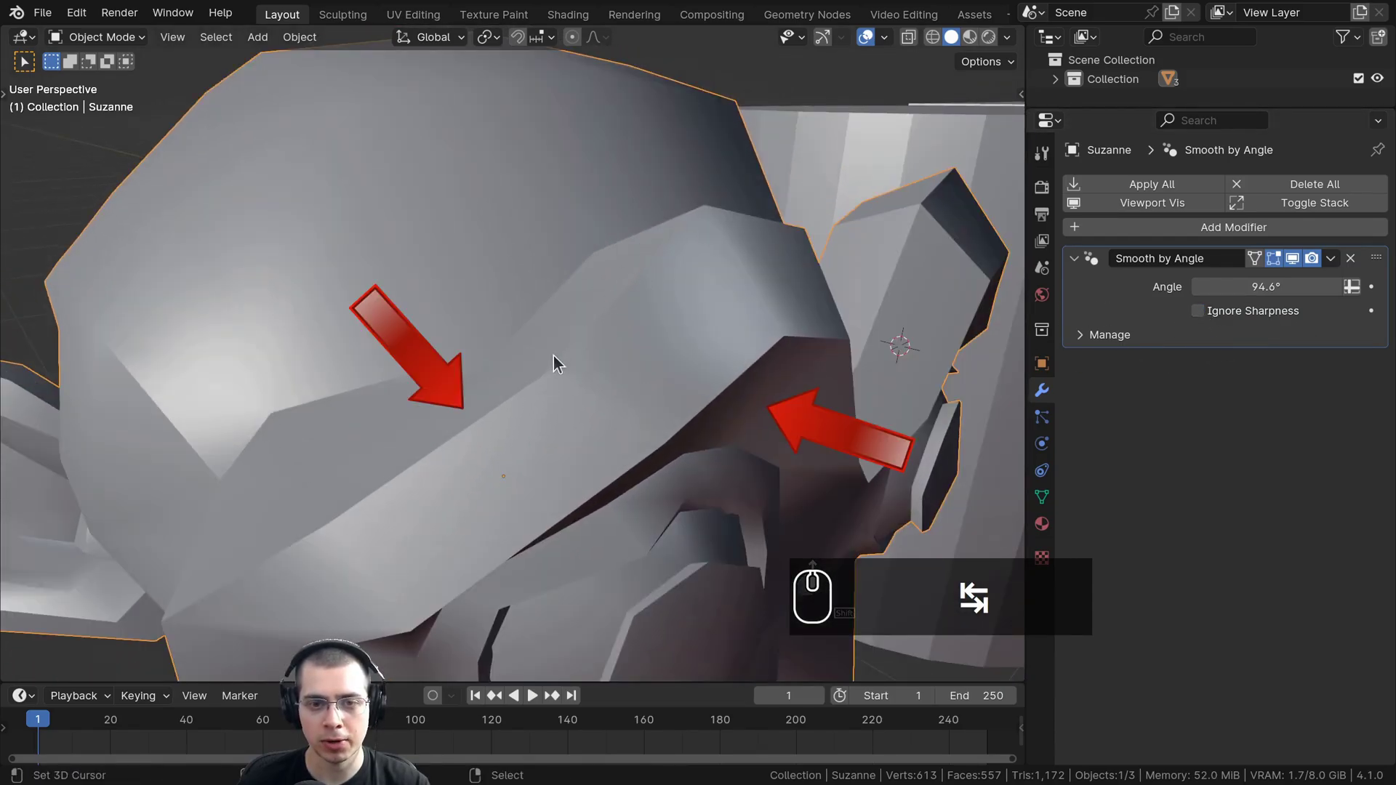
pyautogui.press('Tab')
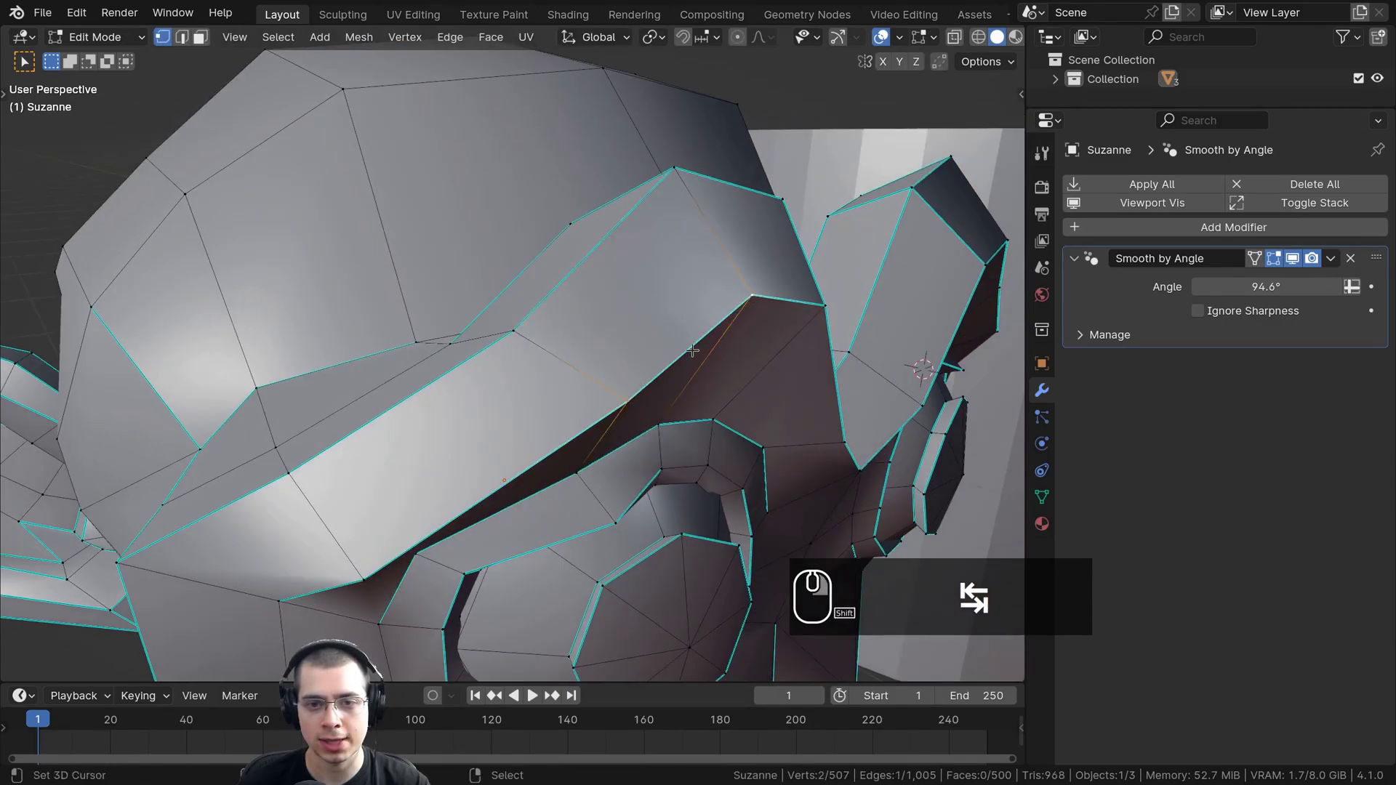
pyautogui.scroll(-5, 719, 354)
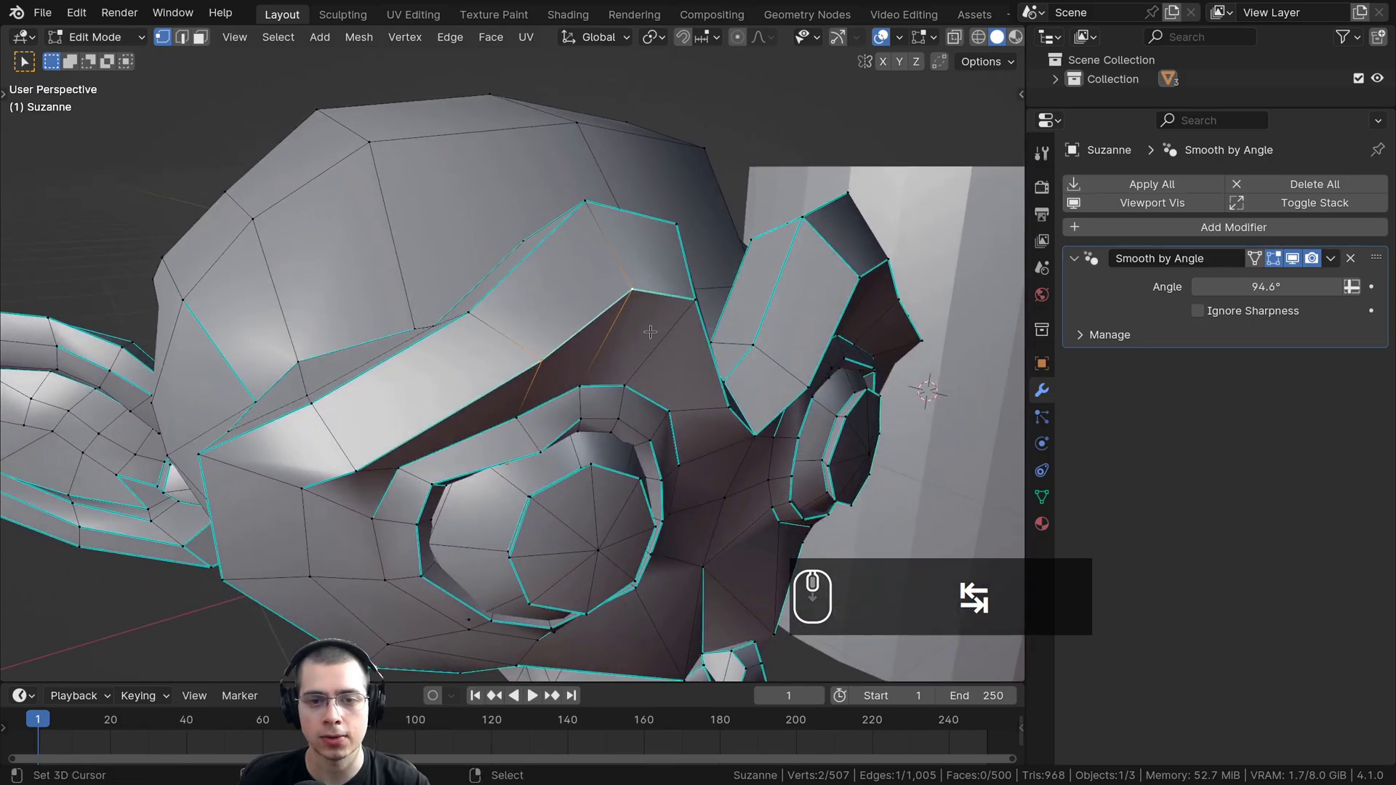